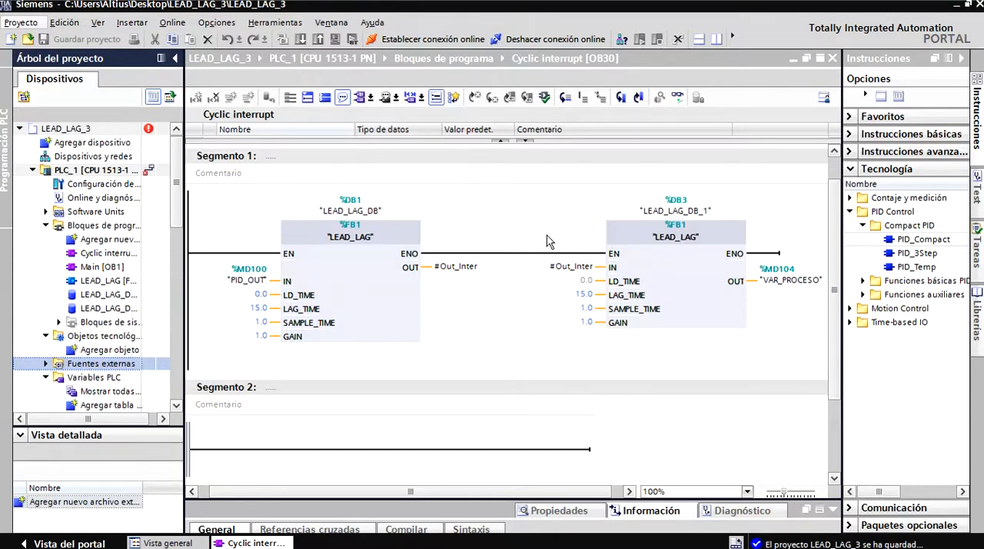
Review the tags, data types and addresses in the PLC's PID tag table, then close the table.
click(655, 286)
scroll(176, 251, down, 2)
scroll(175, 252, down, 2)
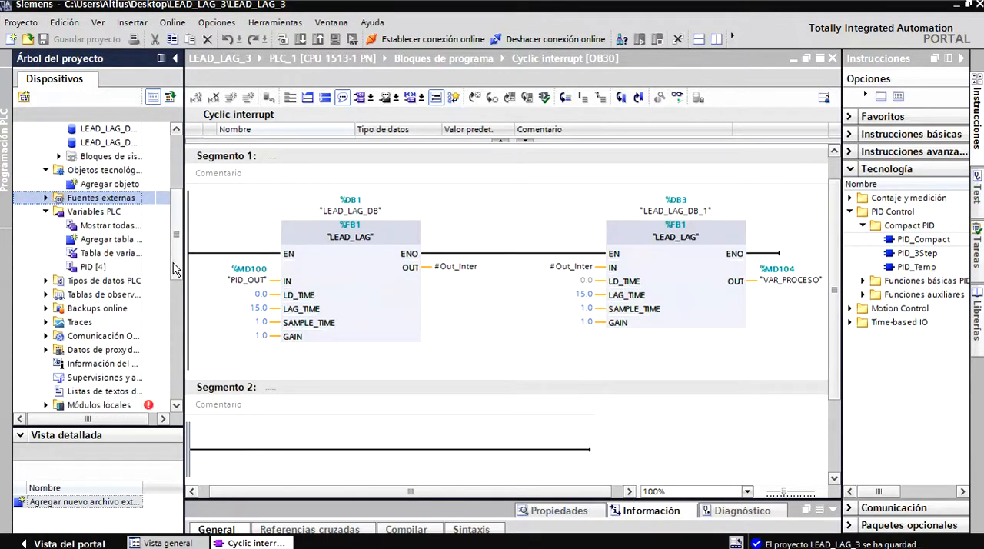
click(46, 281)
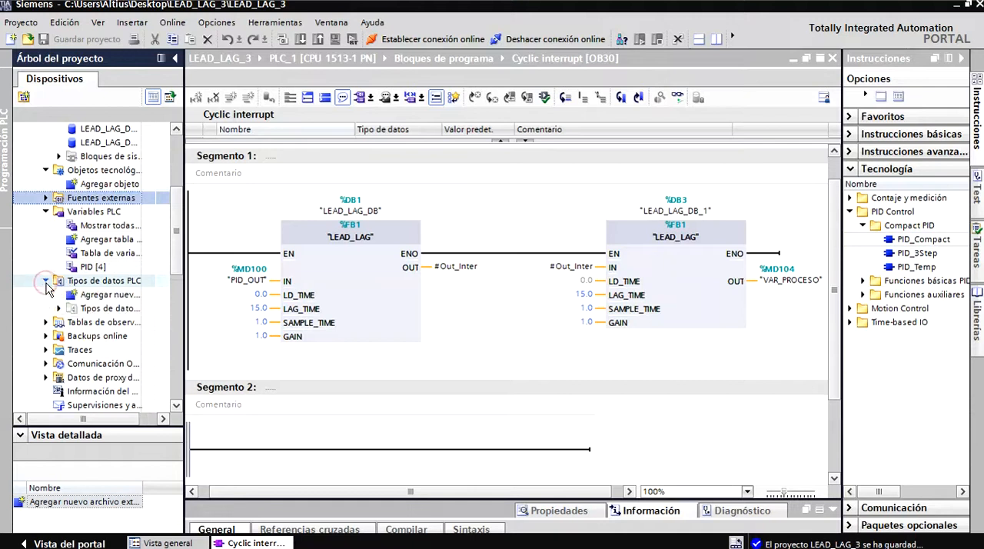
click(47, 283)
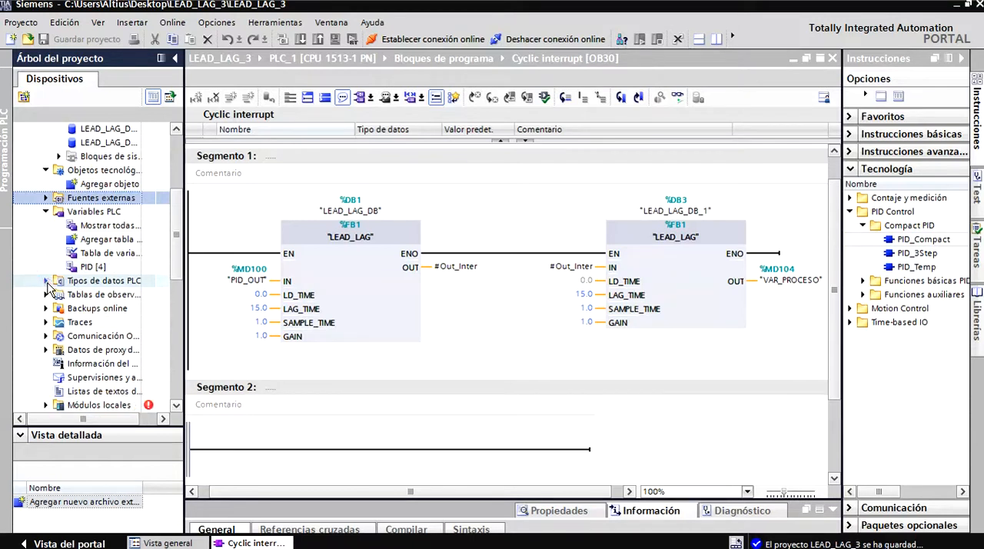
double_click(85, 267)
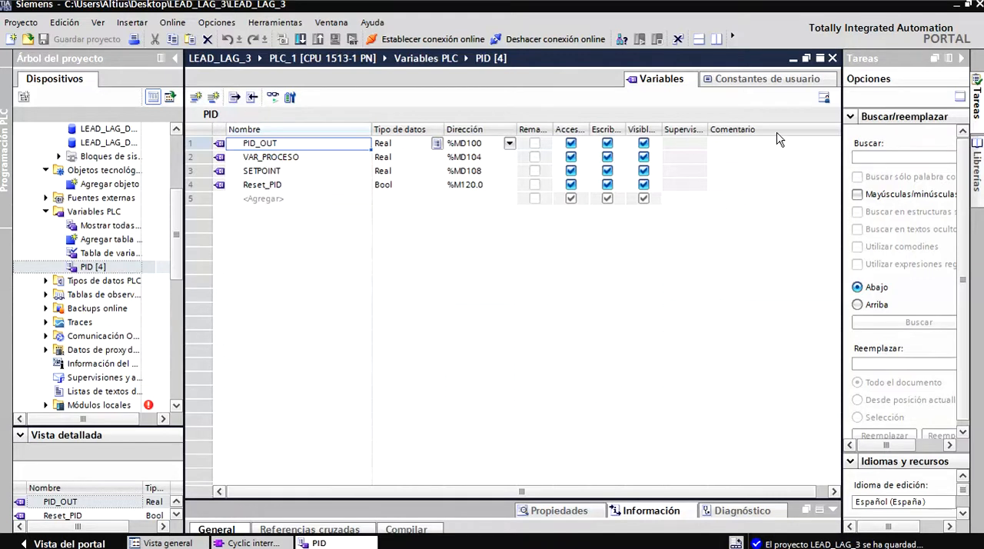
click(832, 57)
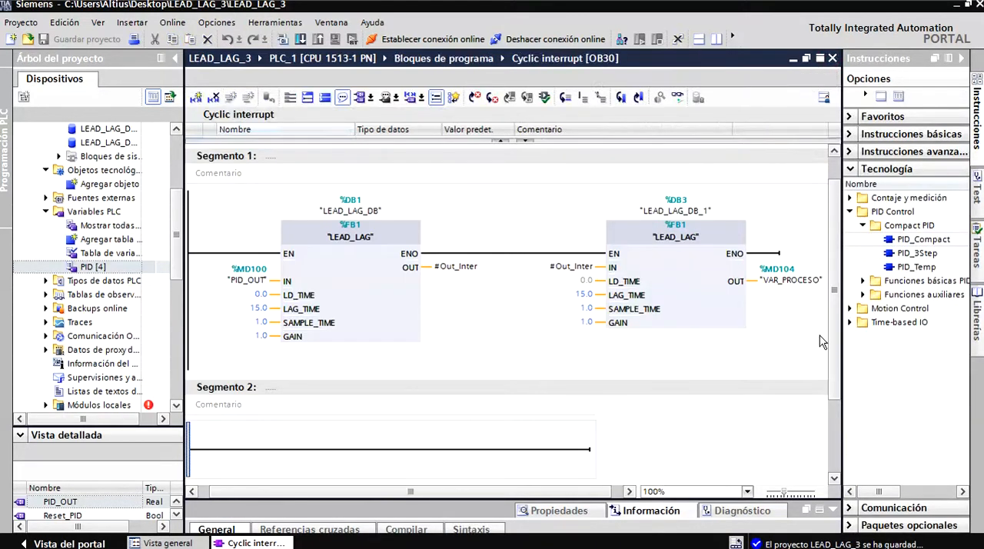
Examine the controller blocks offered under the basic PID functions in the Technology instructions.
scroll(835, 376, down, 3)
scroll(834, 377, down, 2)
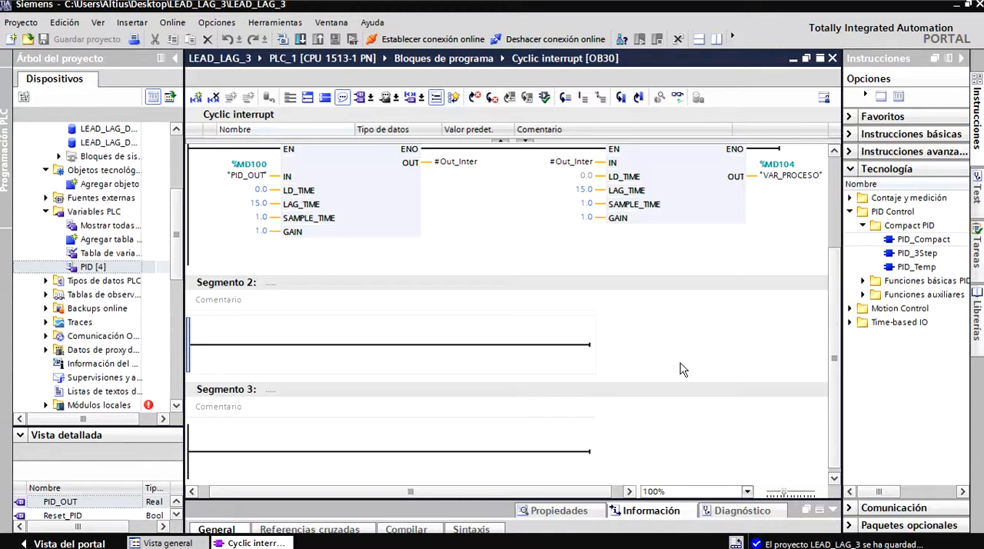
key(alt+Tab)
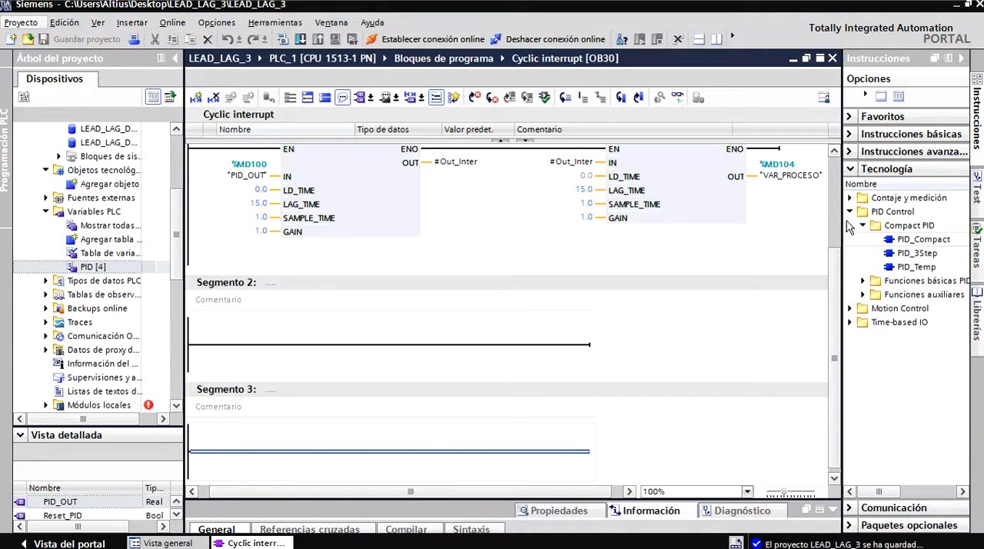
click(863, 282)
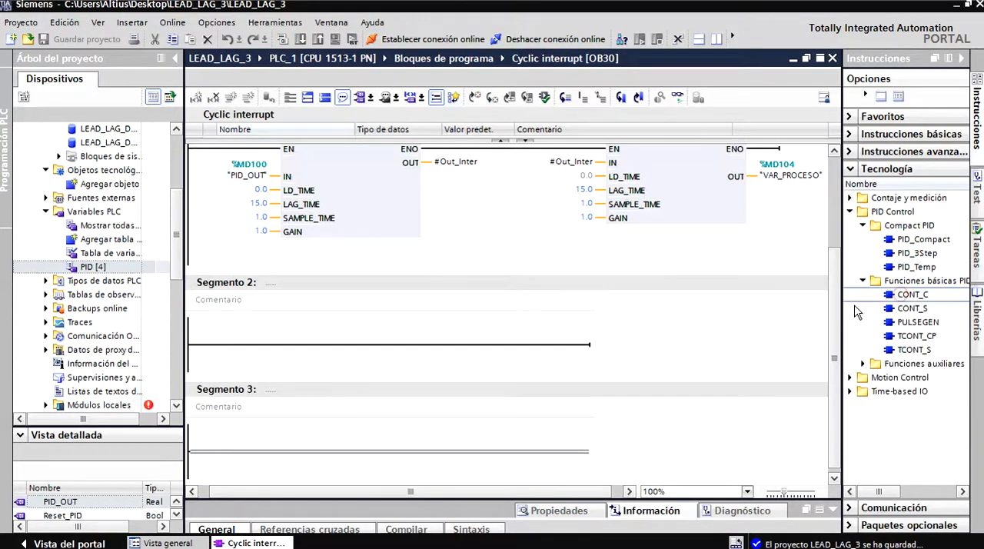
drag(840, 332, 737, 336)
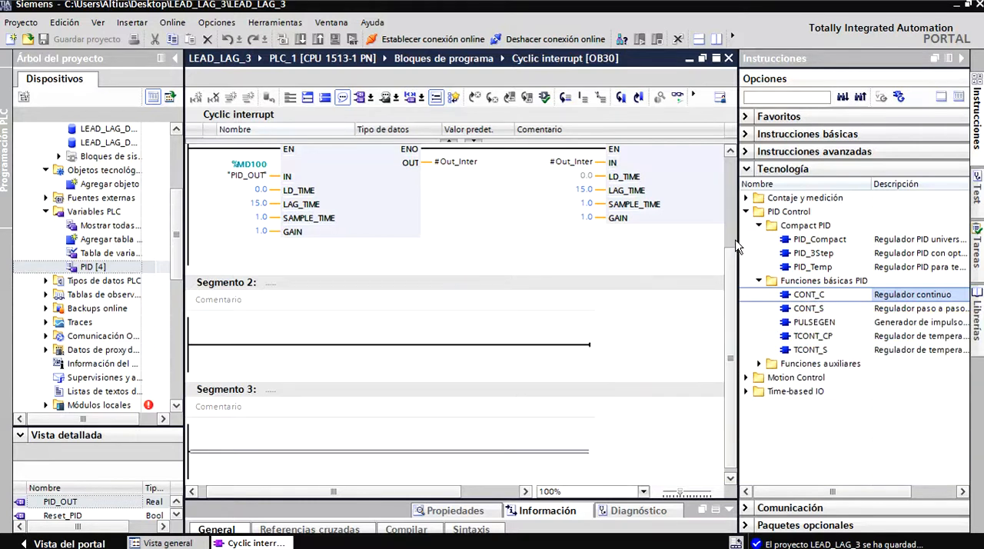
drag(738, 244, 824, 244)
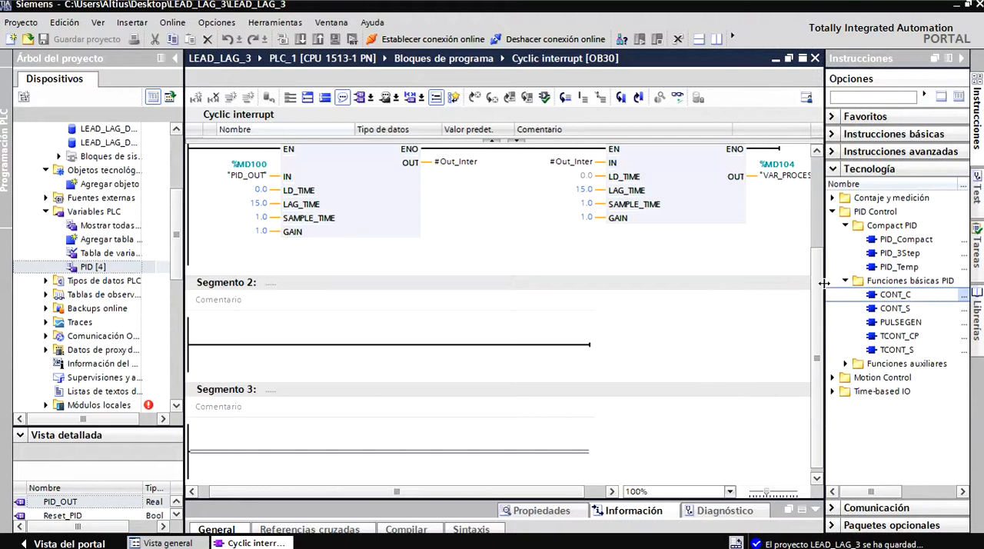
drag(824, 282, 804, 282)
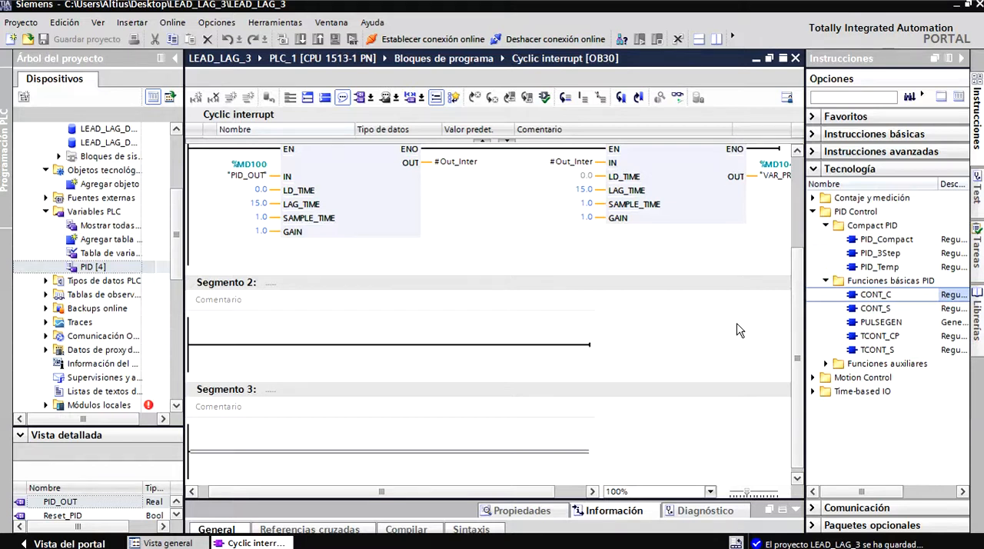
drag(551, 492, 542, 492)
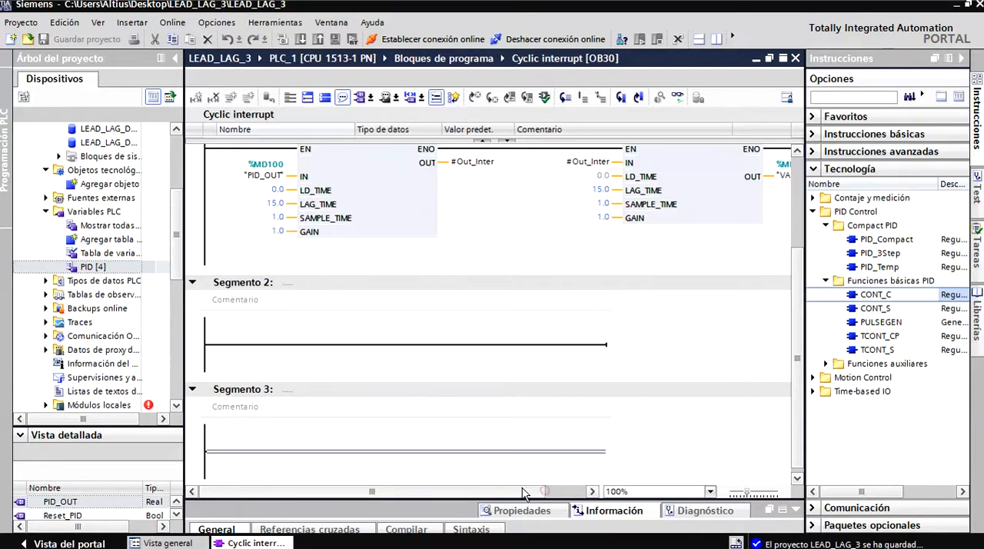
click(827, 281)
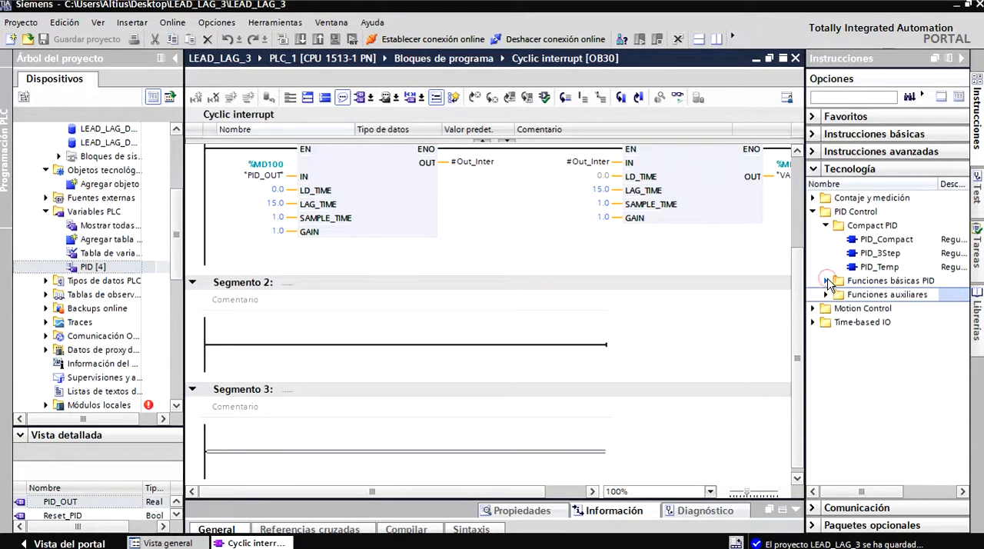
Insert a PID_Compact instruction in Segmento 2 of the Cyclic interrupt block, with an automatically numbered individual instance data block.
click(884, 241)
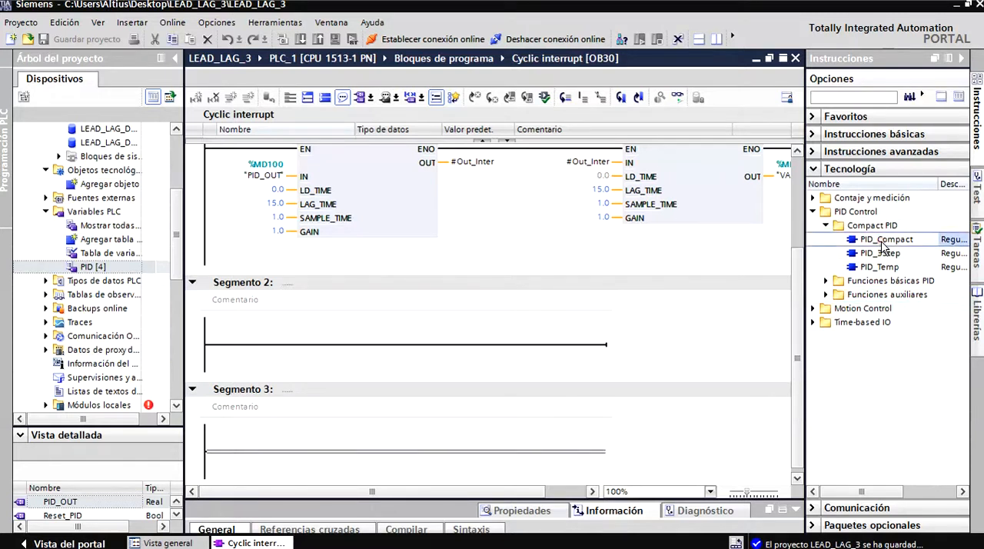
right_click(878, 242)
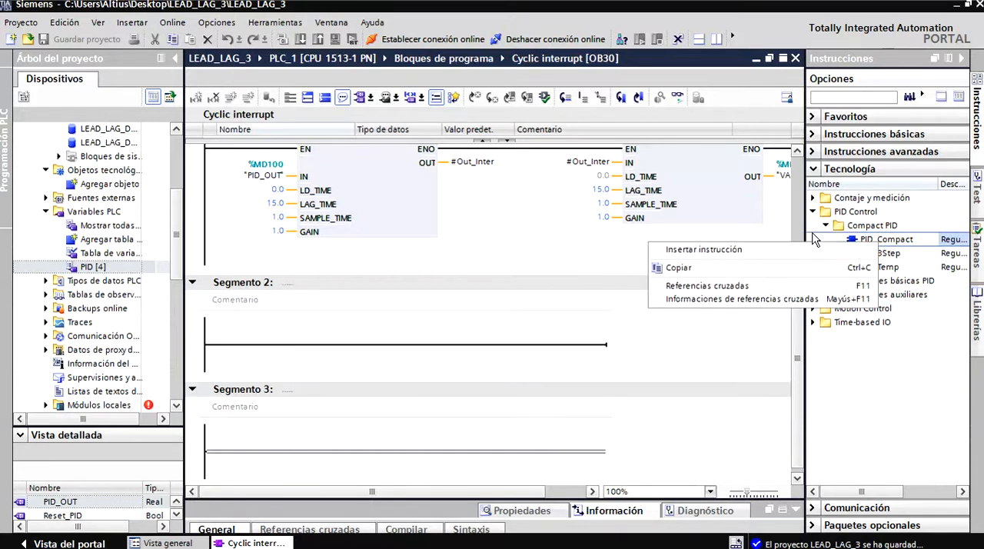
click(767, 215)
drag(866, 239, 425, 350)
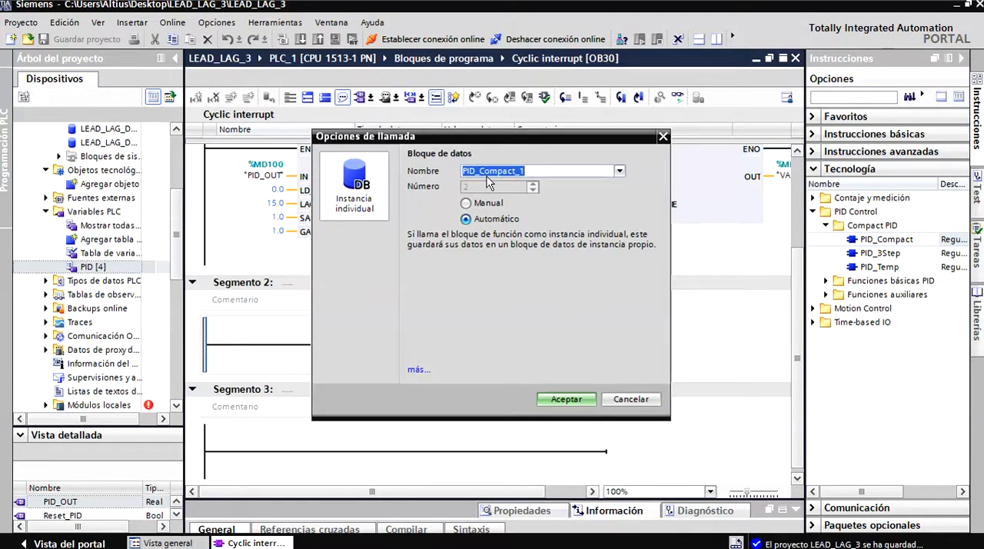
click(563, 399)
Examine the PID_Compact block's extended parameters and its controller type configuration, leaving the settings as they are.
drag(797, 319, 796, 377)
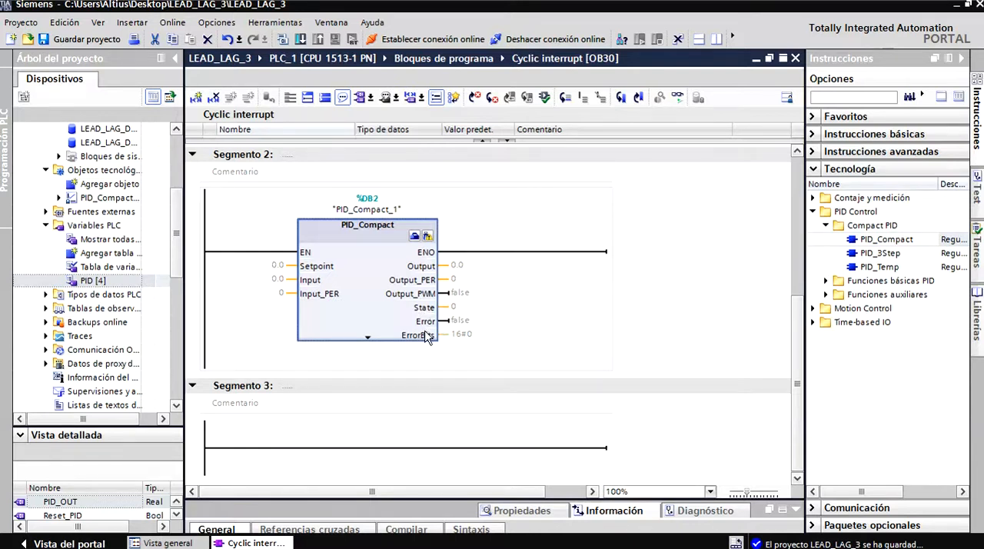
click(368, 341)
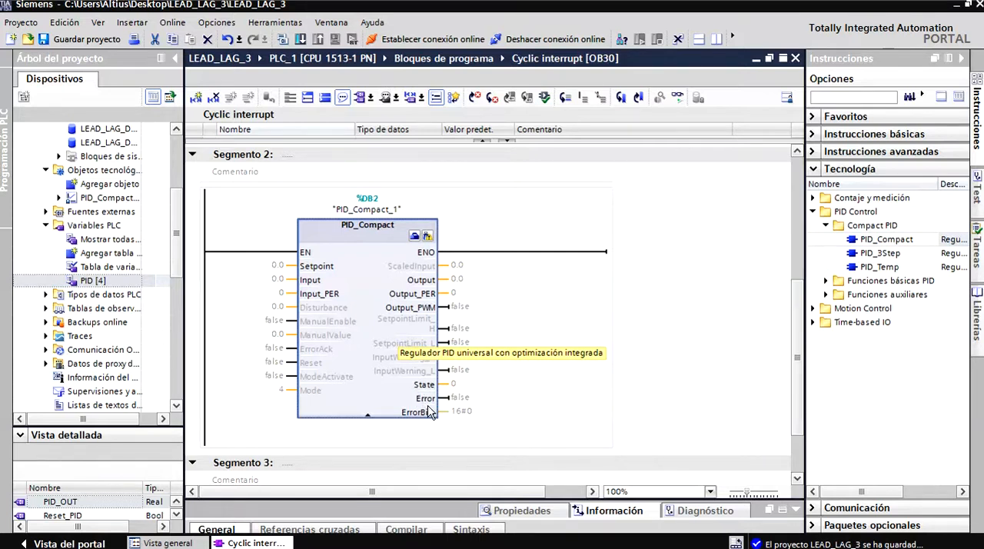
click(367, 420)
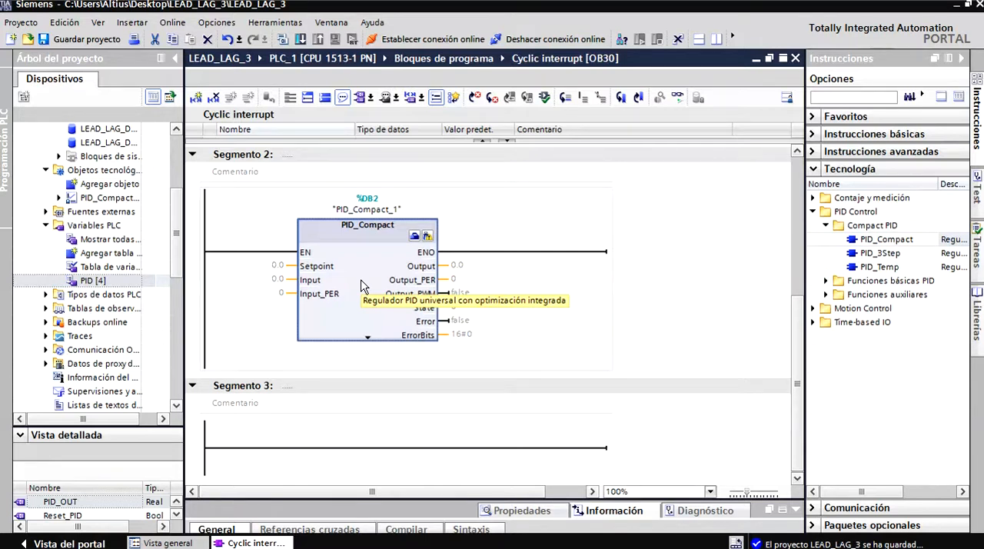
click(413, 239)
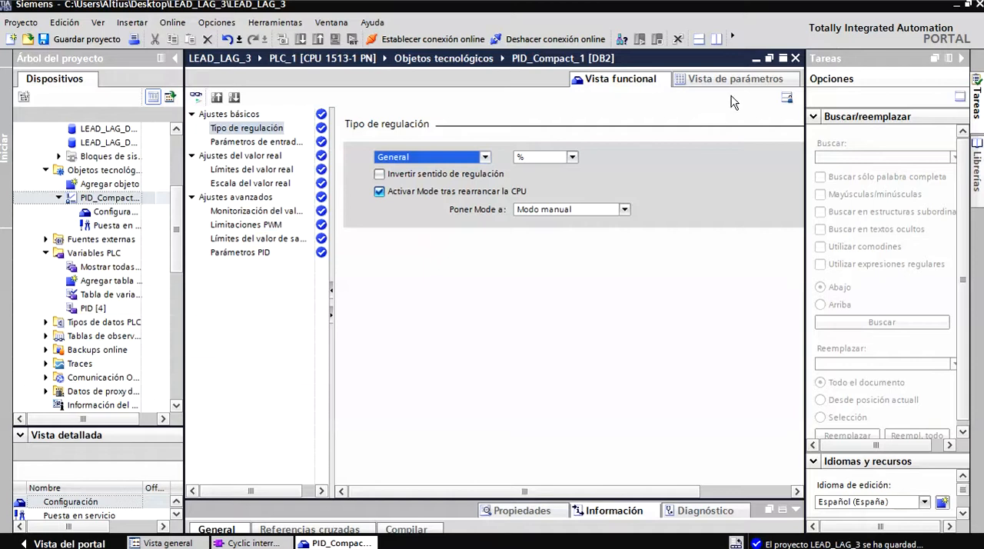
click(795, 60)
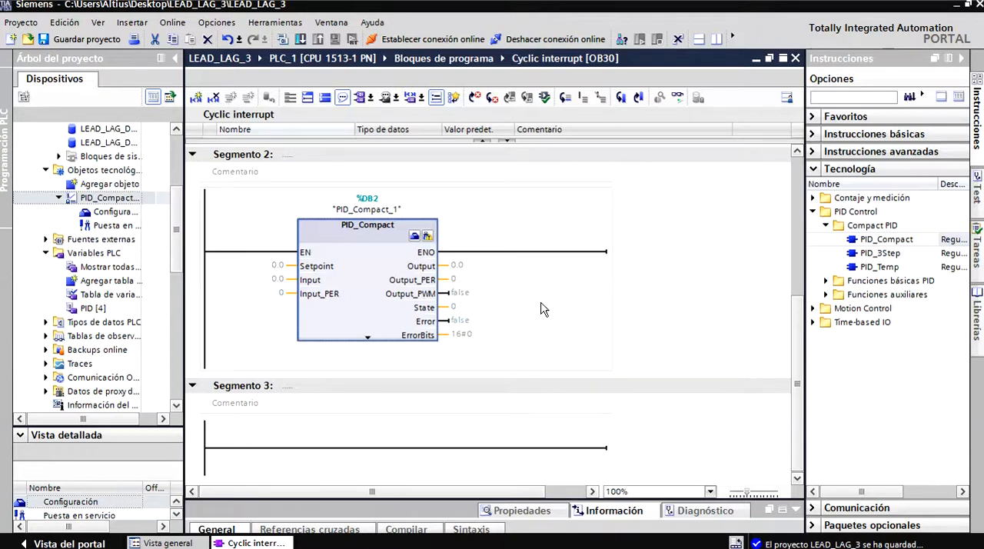
Assign the tag "SETPOINT" to the Setpoint input of the PID_Compact block.
mouse_move(796, 308)
mouse_down()
mouse_move(794, 291)
mouse_move(792, 311)
mouse_up()
double_click(274, 266)
text(s)
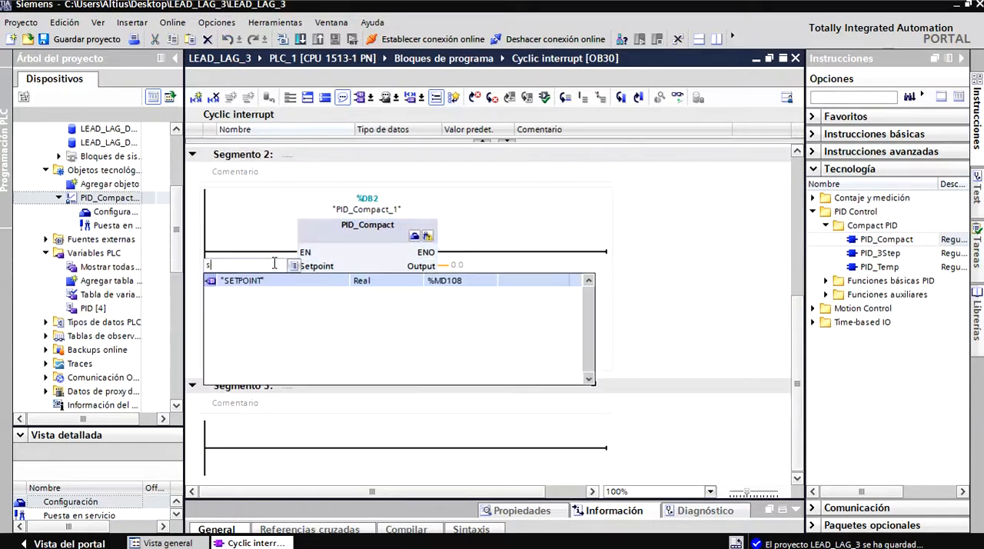
click(271, 282)
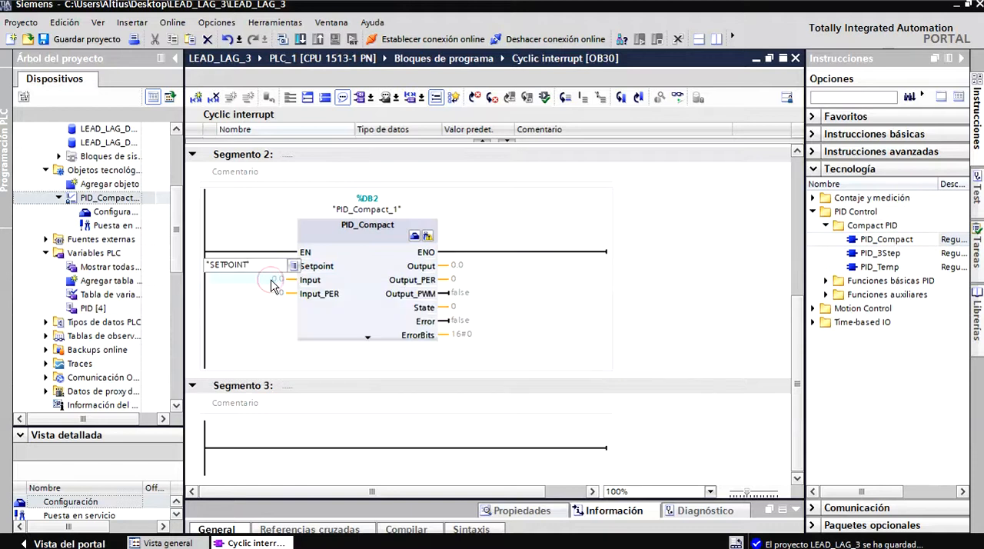
key(Return)
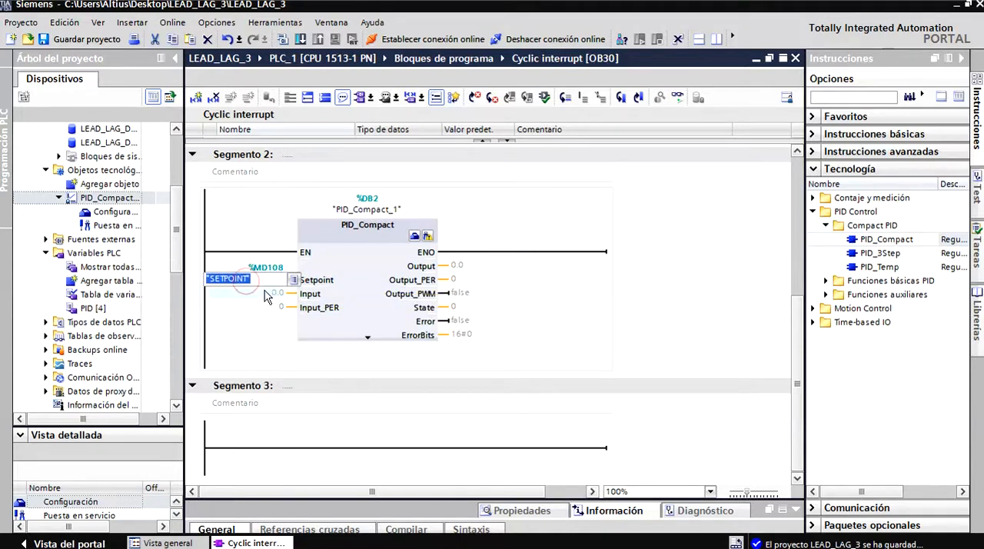
Assign the process variable tag "VAR_PROCESO" to the Input parameter of the PID_Compact block.
double_click(270, 292)
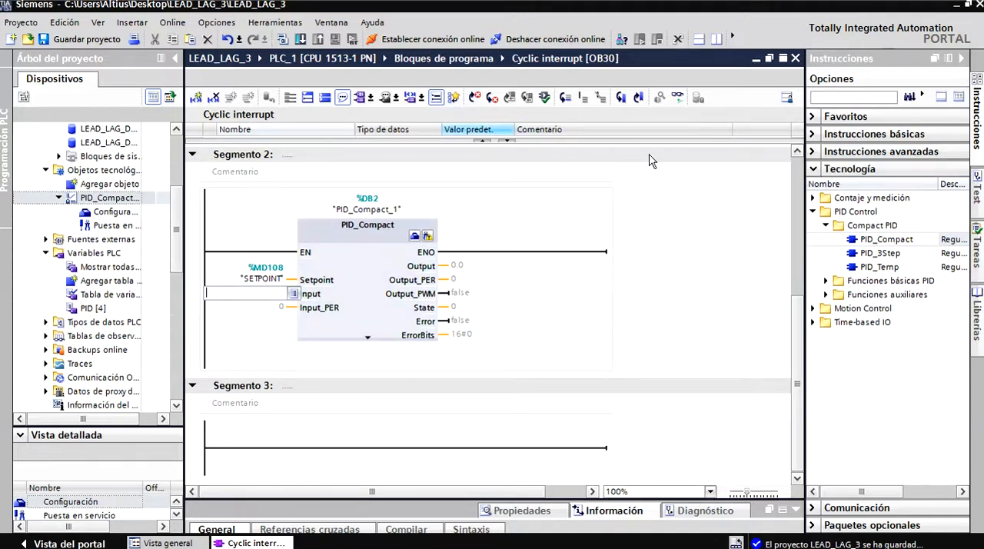
scroll(653, 424, up, 3)
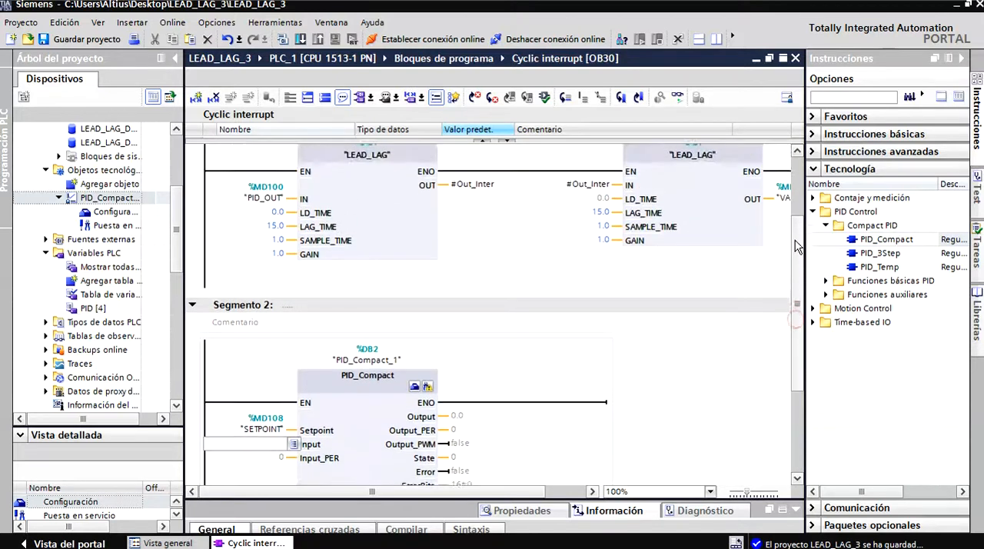
drag(527, 493, 553, 495)
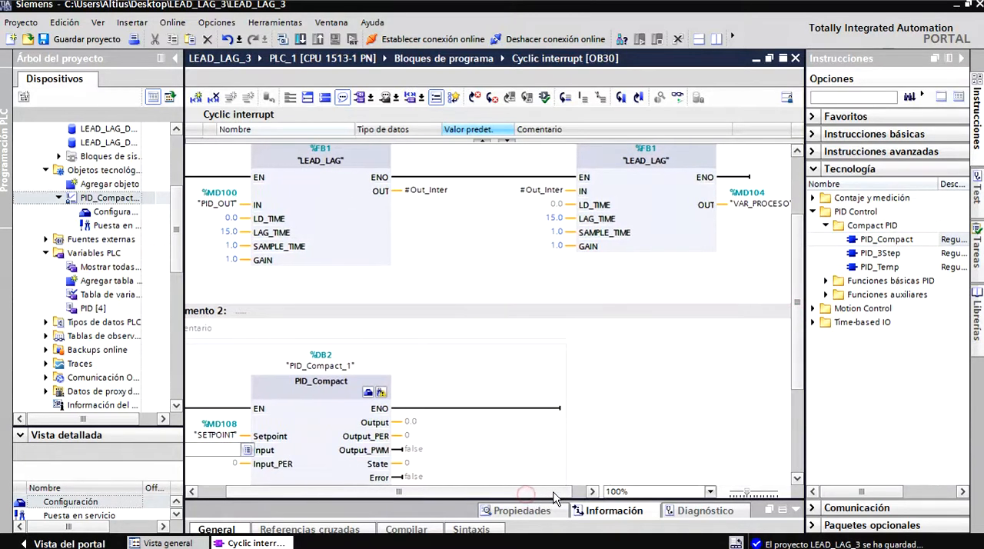
scroll(653, 369, down, 3)
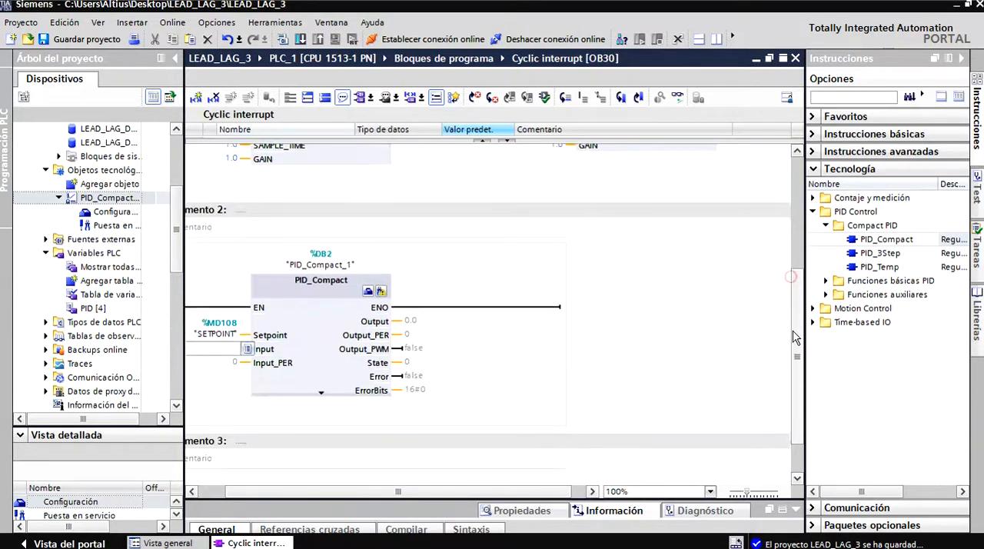
drag(415, 494, 389, 494)
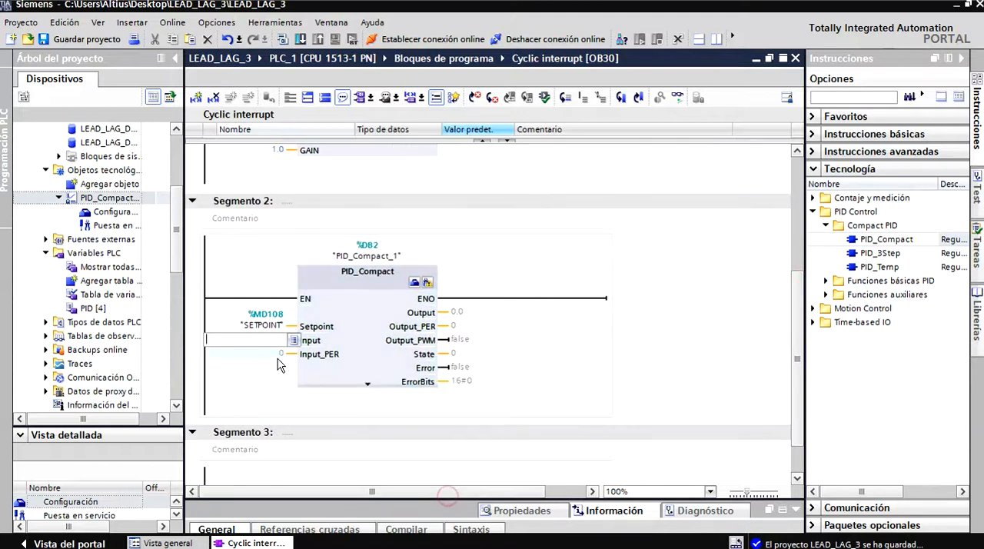
text(V)
key(Return)
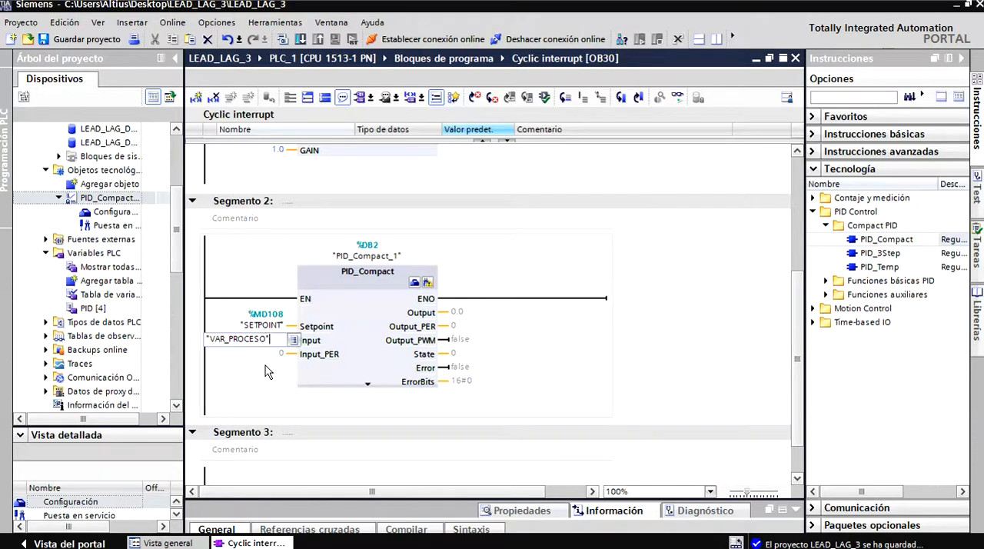
click(266, 367)
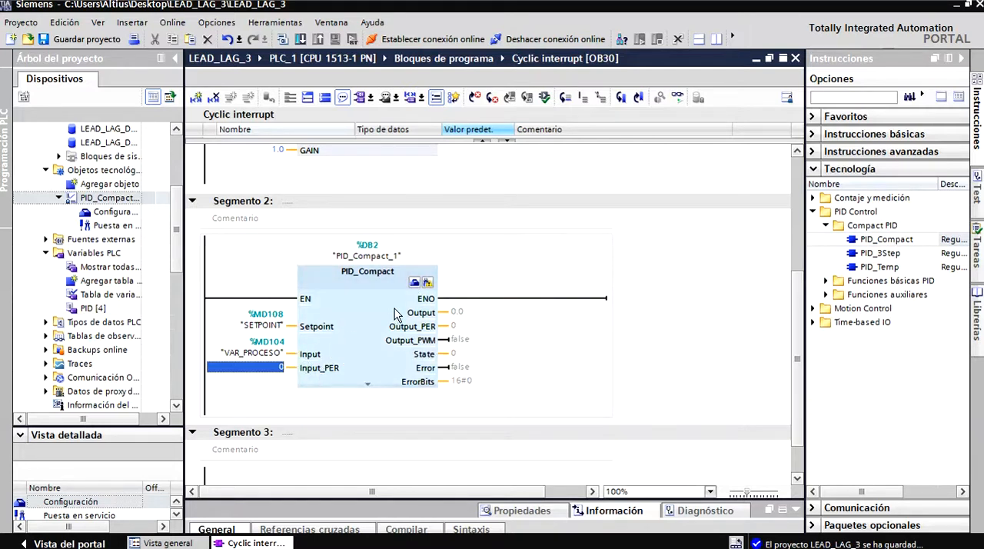
Assign the tag "PID_OUT" to the Output parameter of the PID_Compact block.
click(459, 313)
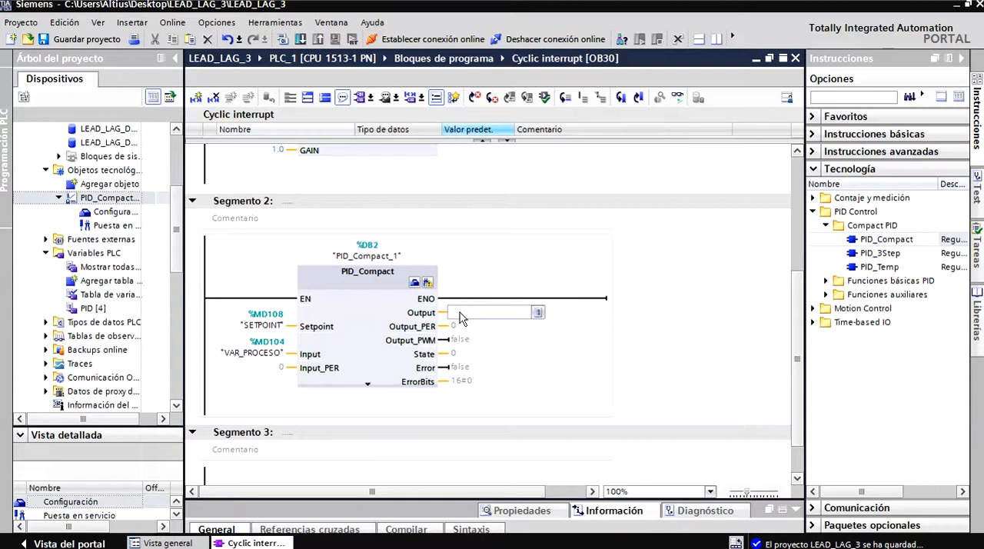
text(o)
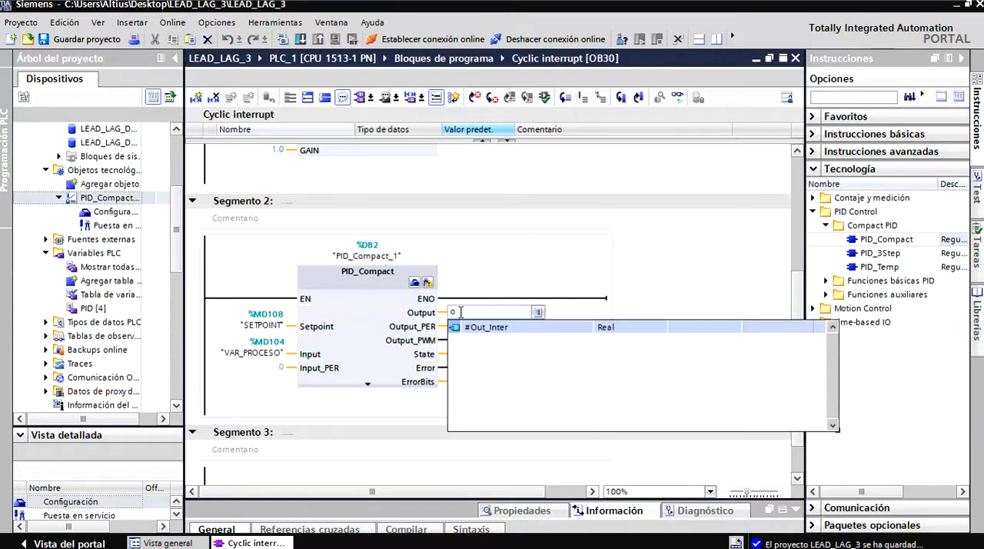
key(BackSpace)
text(P)
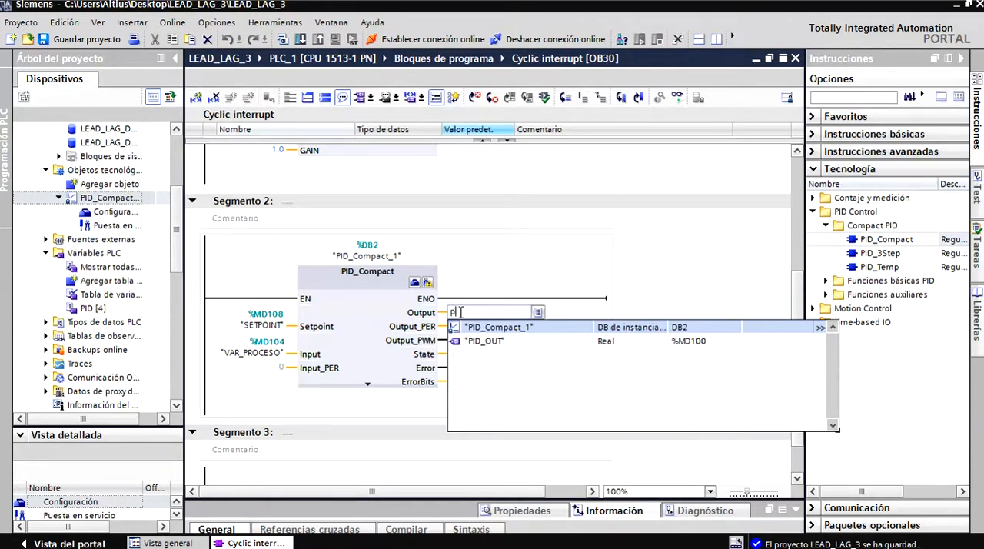
click(485, 343)
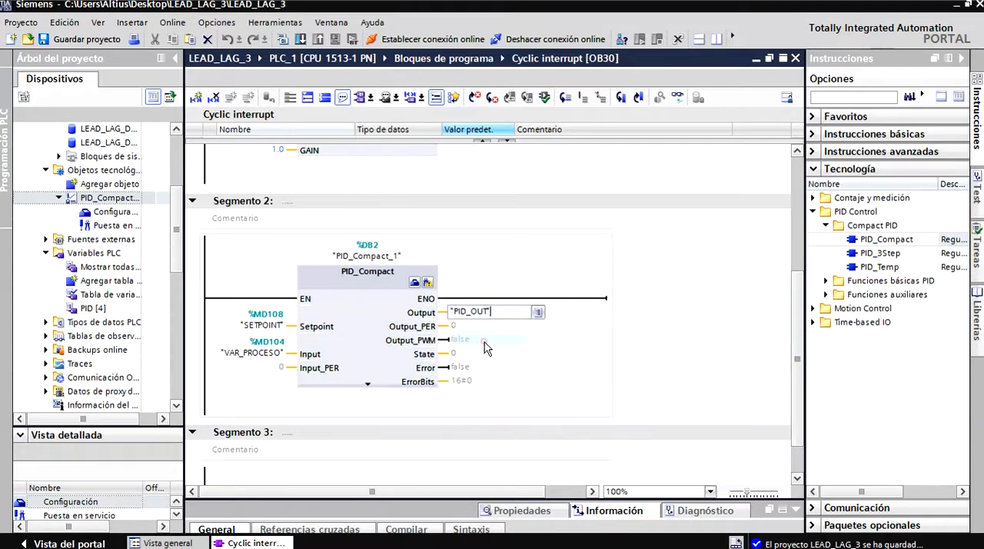
Show the additional parameters of the PID_Compact block and assign the tag "Reset_PID" to its Reset input.
key(Return)
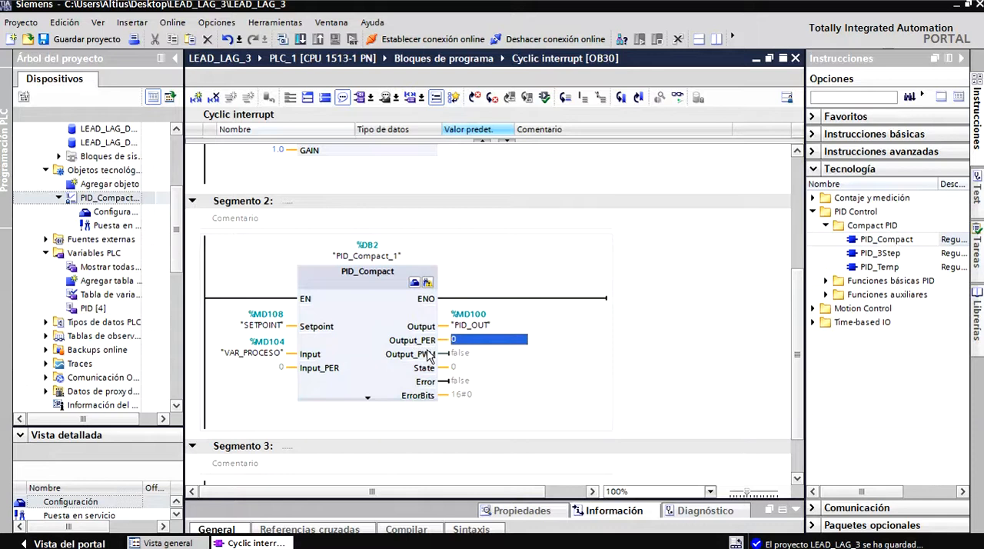
scroll(799, 336, down, 2)
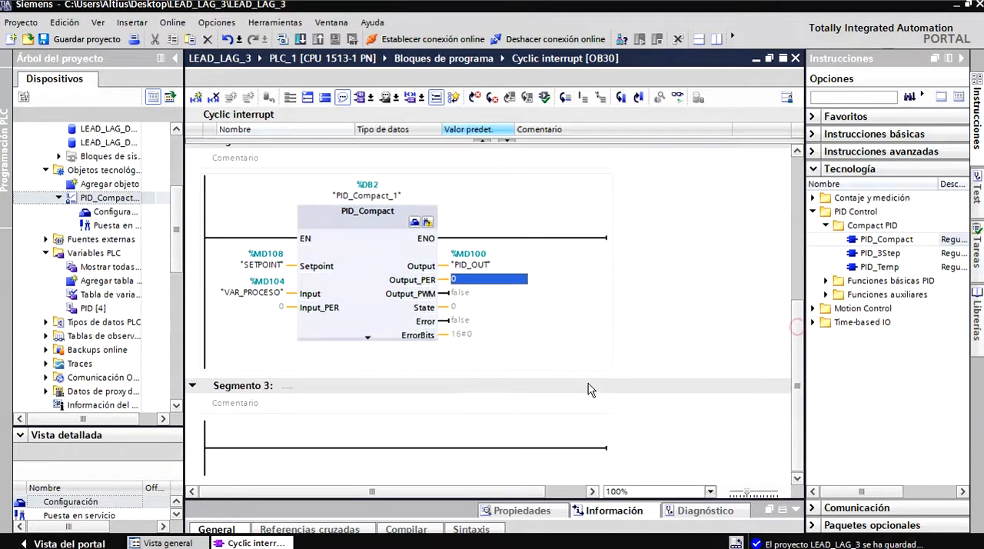
click(367, 336)
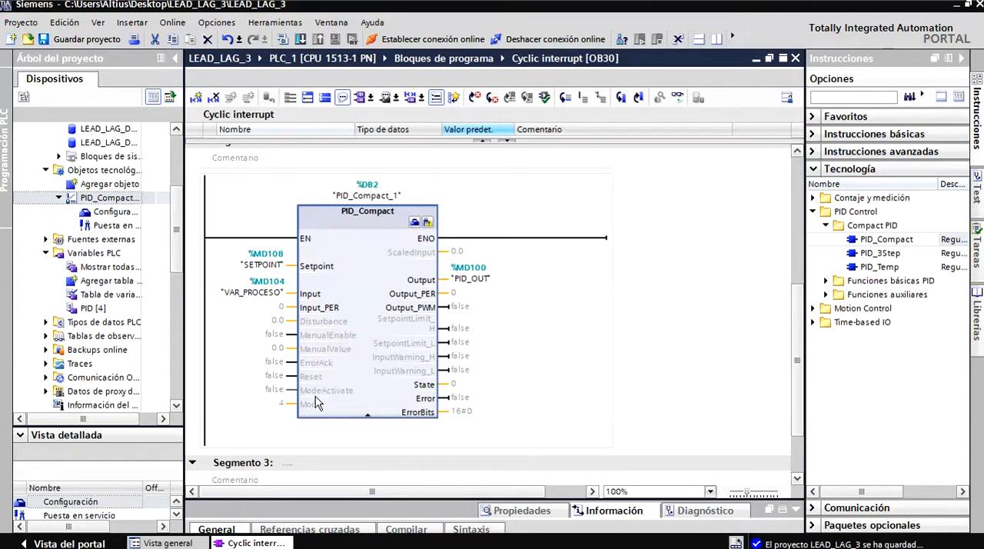
double_click(276, 376)
text(r)
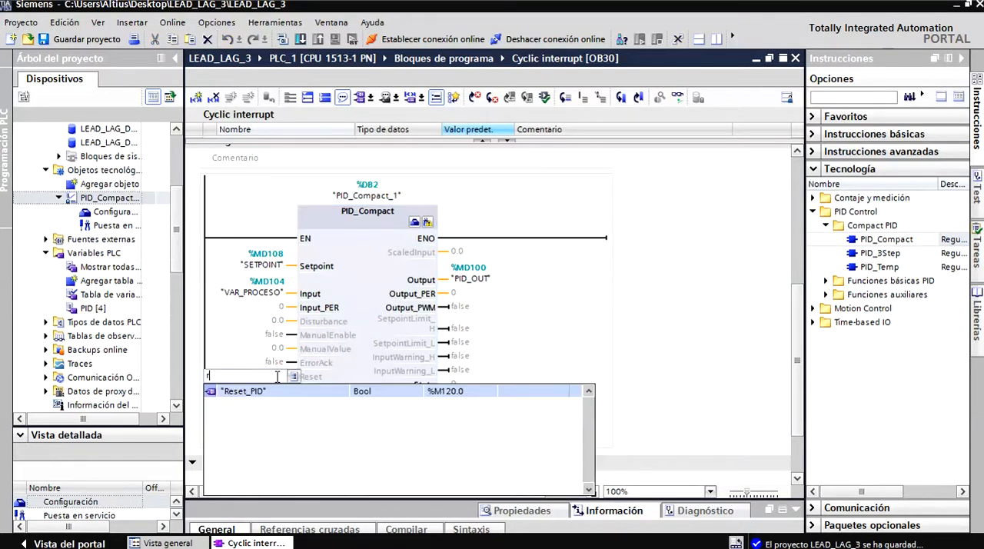
click(264, 392)
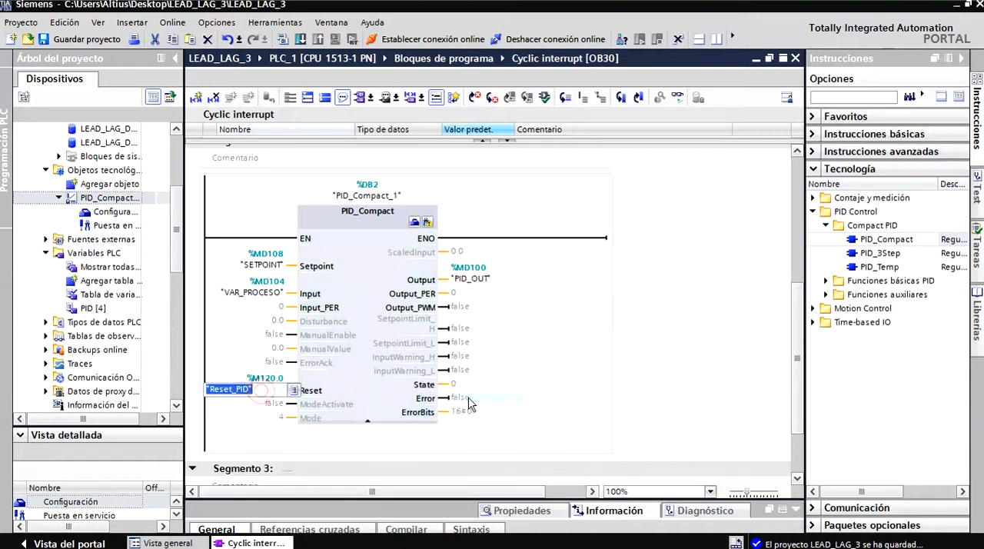
click(525, 385)
click(637, 326)
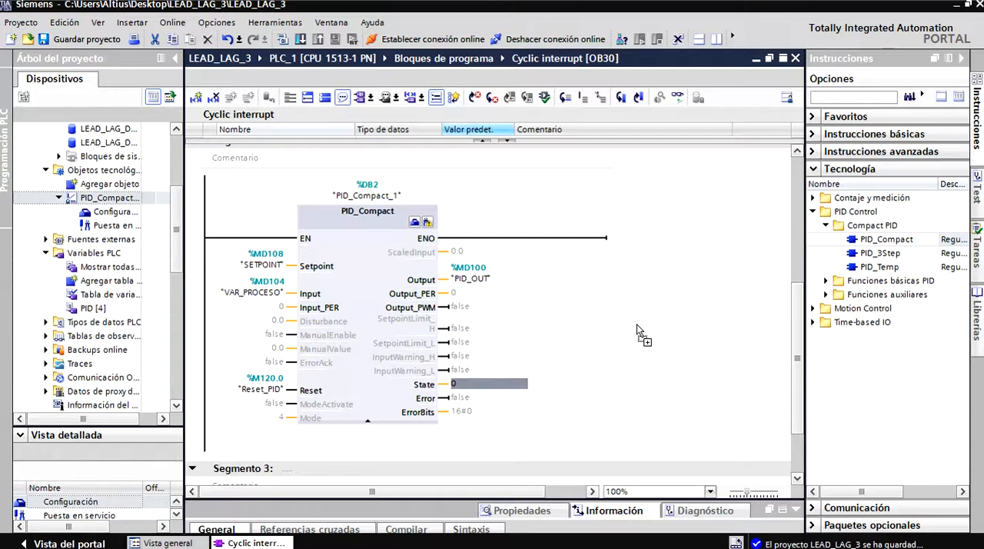
Open the configuration of the PID_Compact_1 controller from its block in segment 2.
click(393, 351)
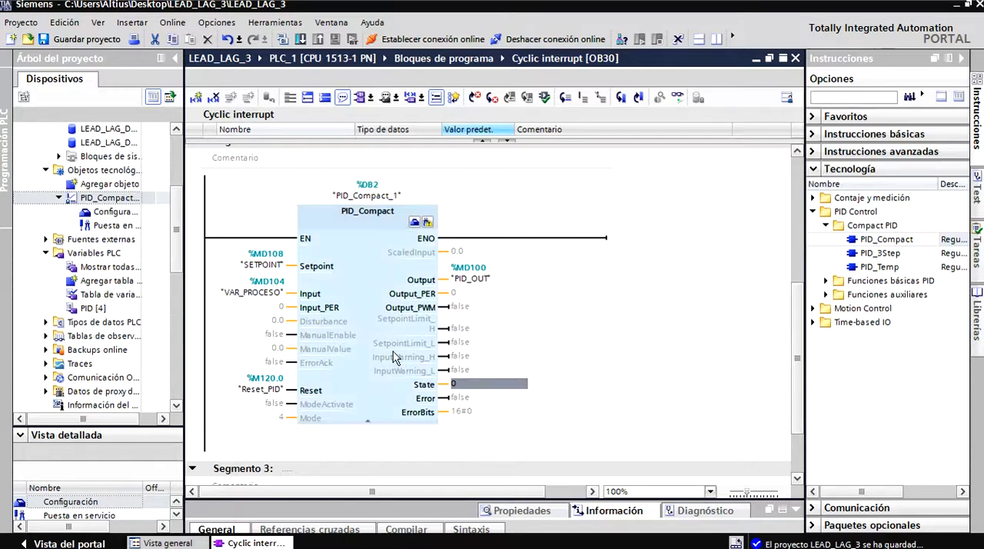
click(414, 221)
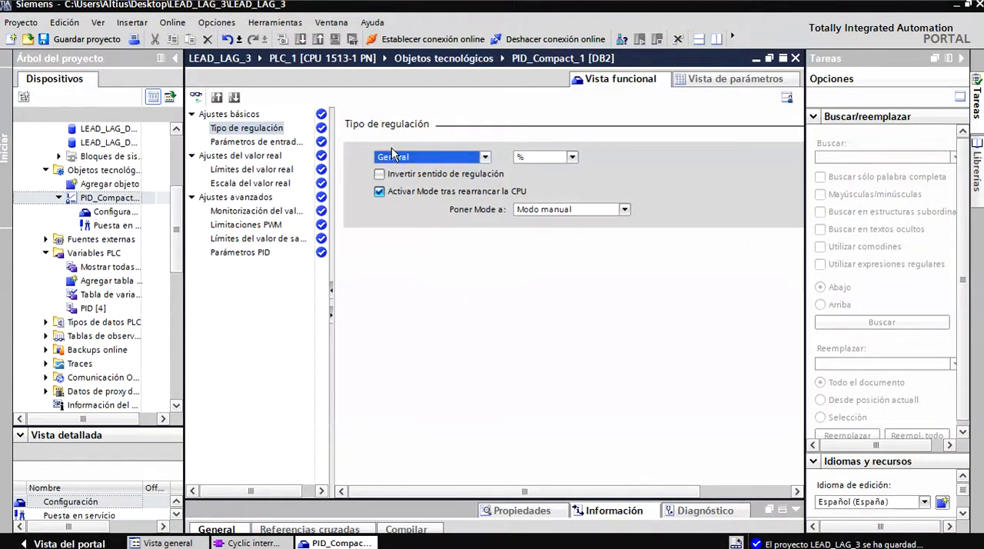
Set the controller type to Temperatura and look through its available units, keeping °C.
click(484, 157)
mouse_move(483, 191)
mouse_down()
mouse_move(484, 251)
mouse_move(483, 188)
mouse_up()
scroll(483, 192, down, 4)
scroll(480, 191, up, 4)
click(452, 183)
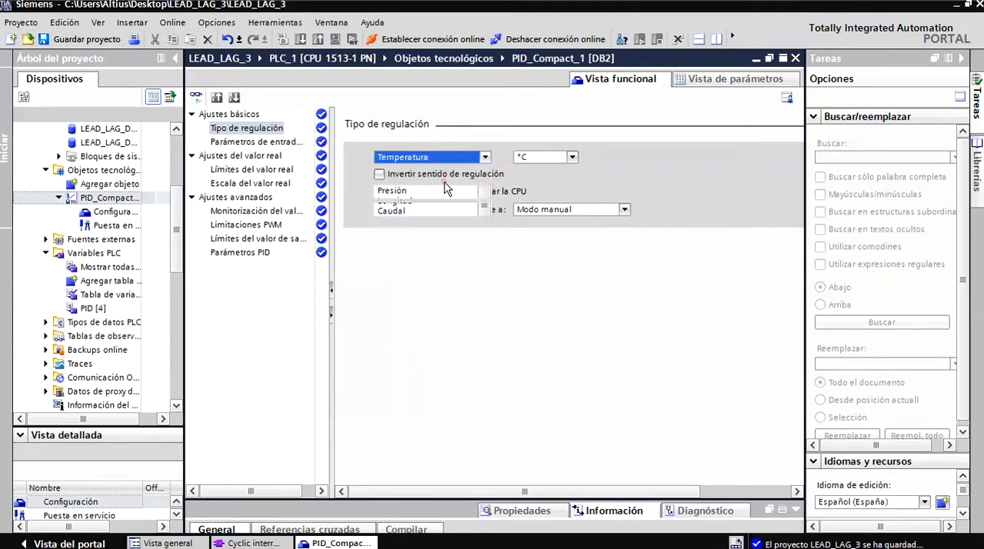
click(572, 158)
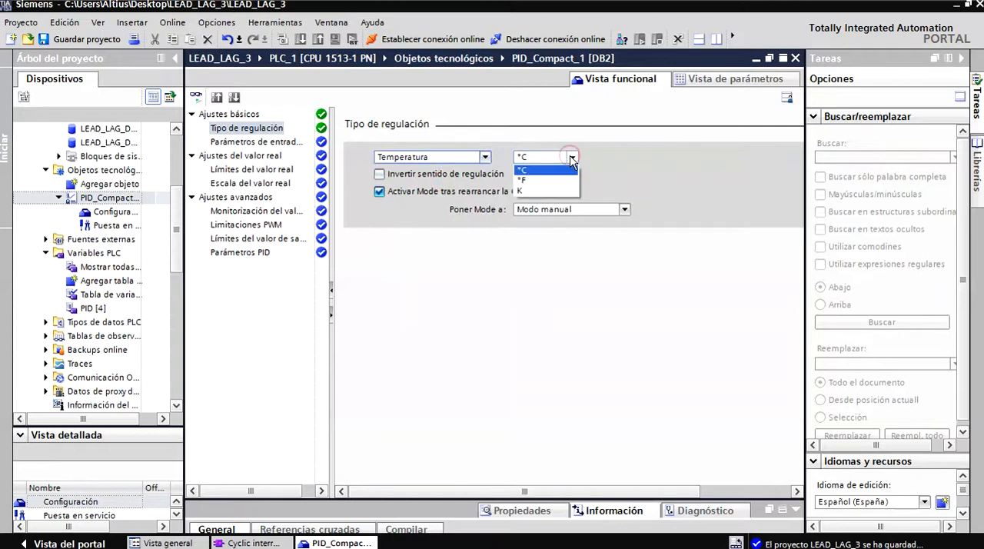
click(572, 158)
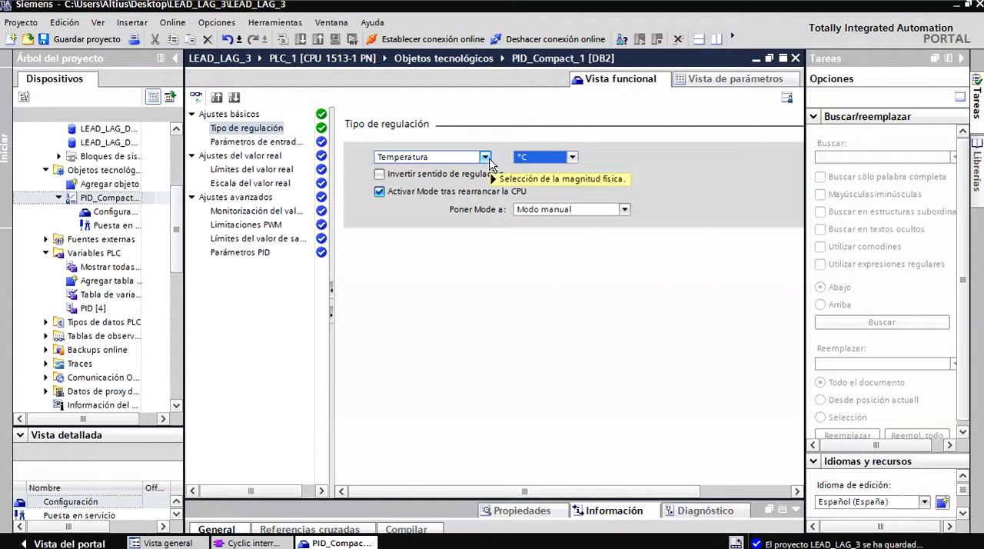
Change the controller type to Caudal and look through the available flow units, keeping l/s.
mouse_move(489, 163)
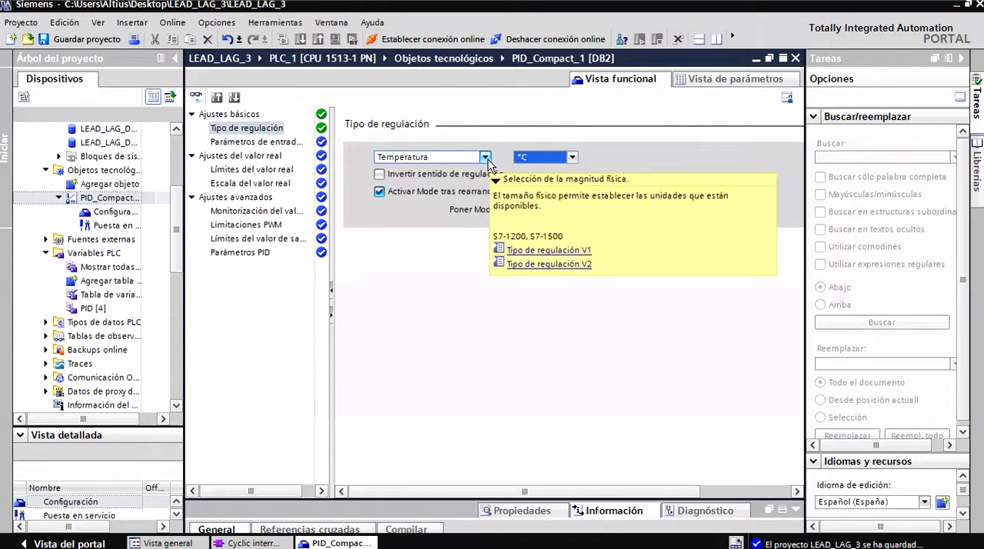
click(486, 159)
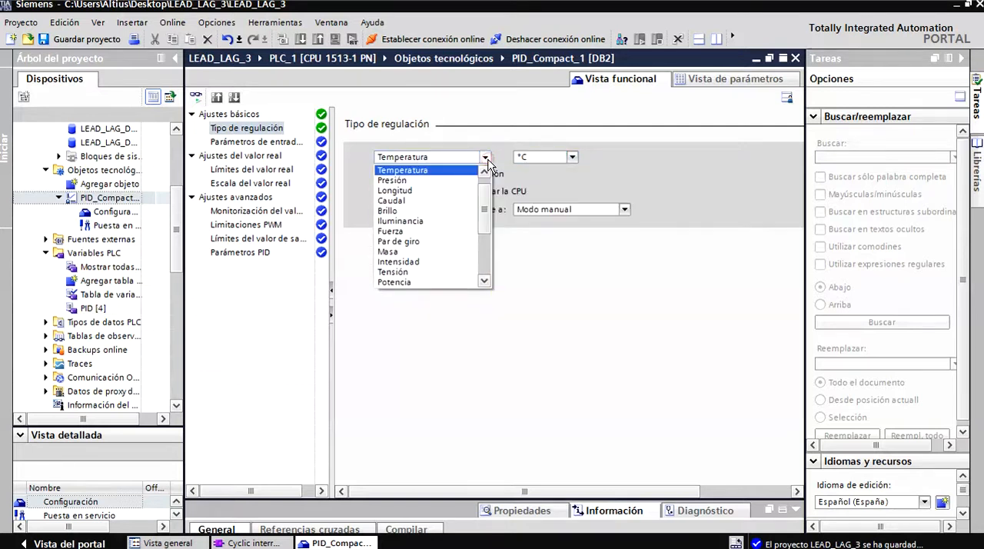
drag(481, 193, 480, 204)
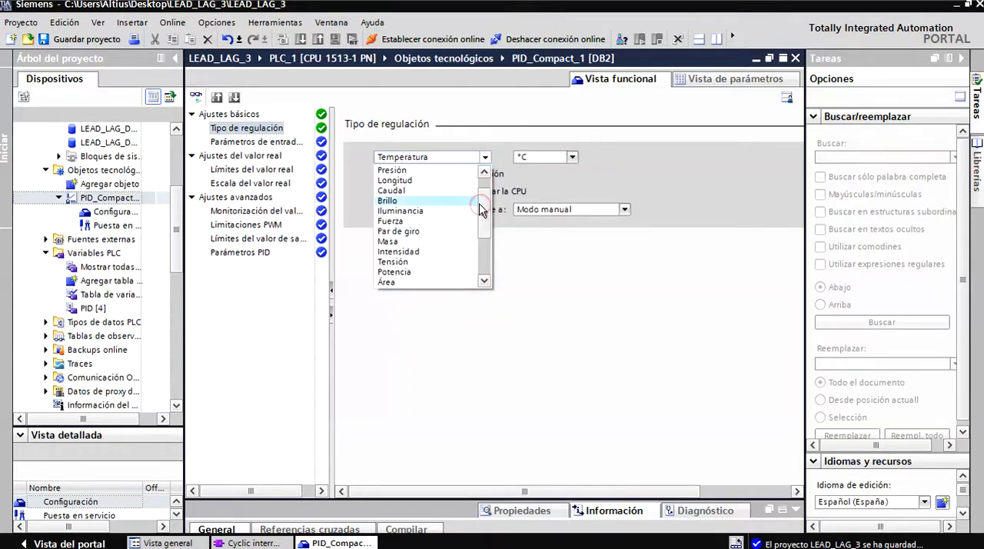
click(411, 193)
click(572, 157)
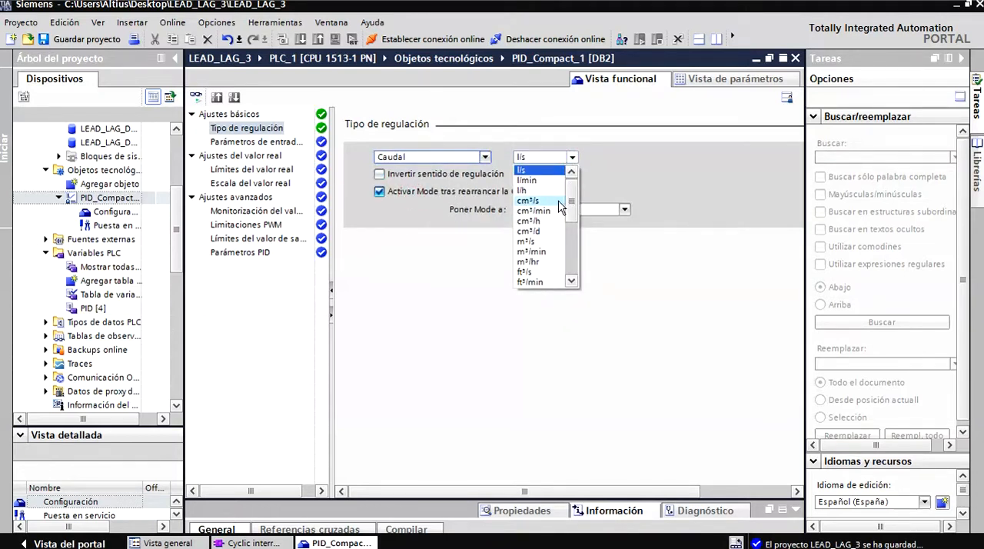
drag(570, 206, 571, 260)
click(572, 158)
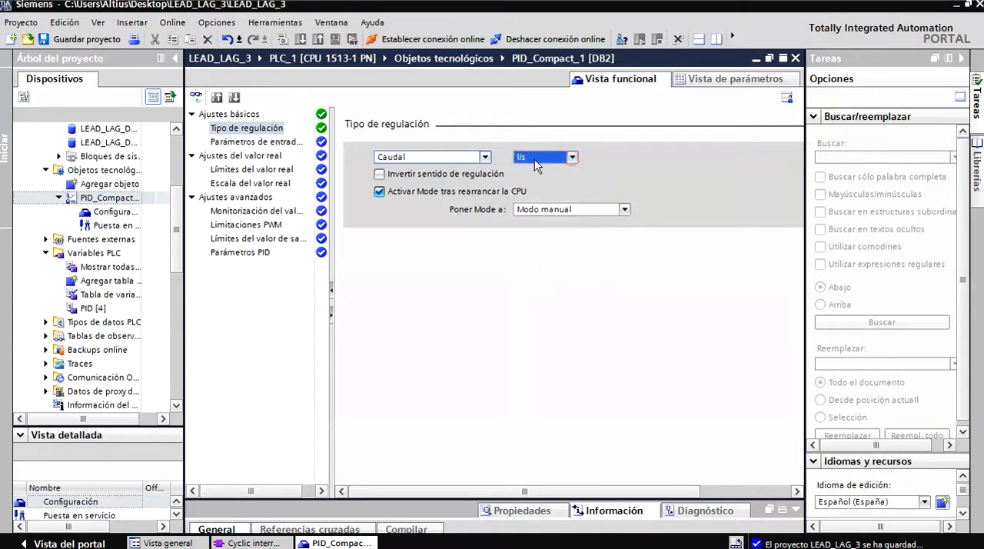
Return the controller type to General with % as the unit.
click(485, 157)
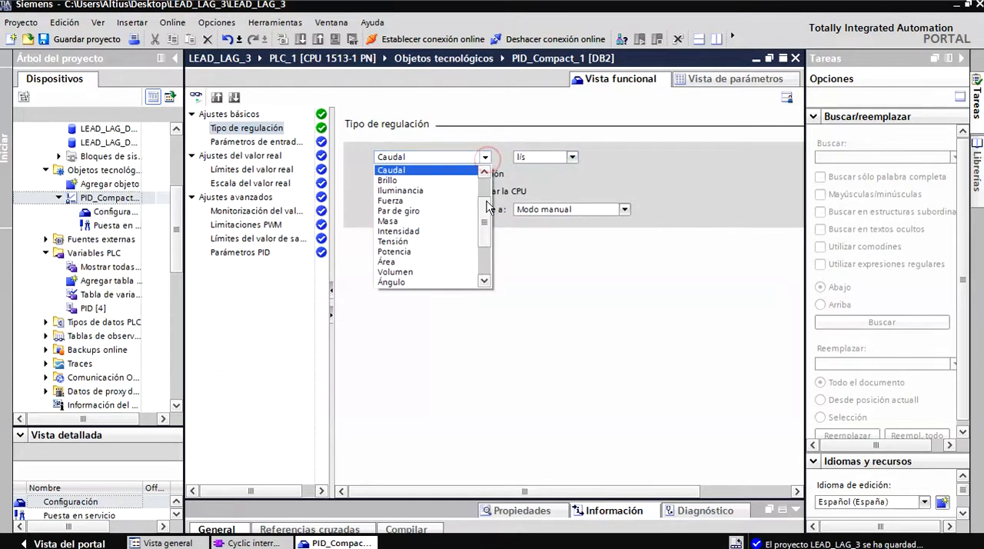
scroll(490, 187, up, 2)
click(425, 170)
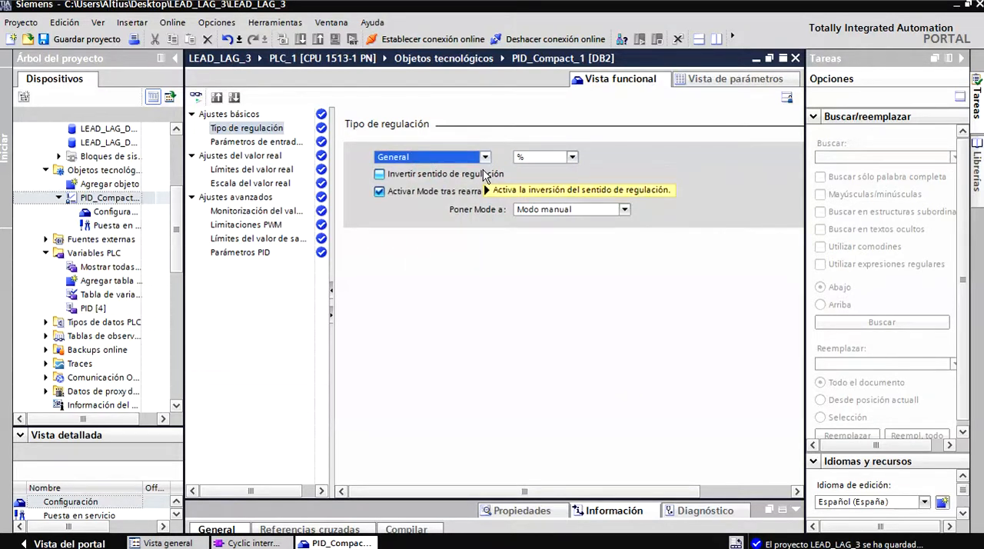
Set the mode activated after a CPU restart to Modo automático.
mouse_move(485, 173)
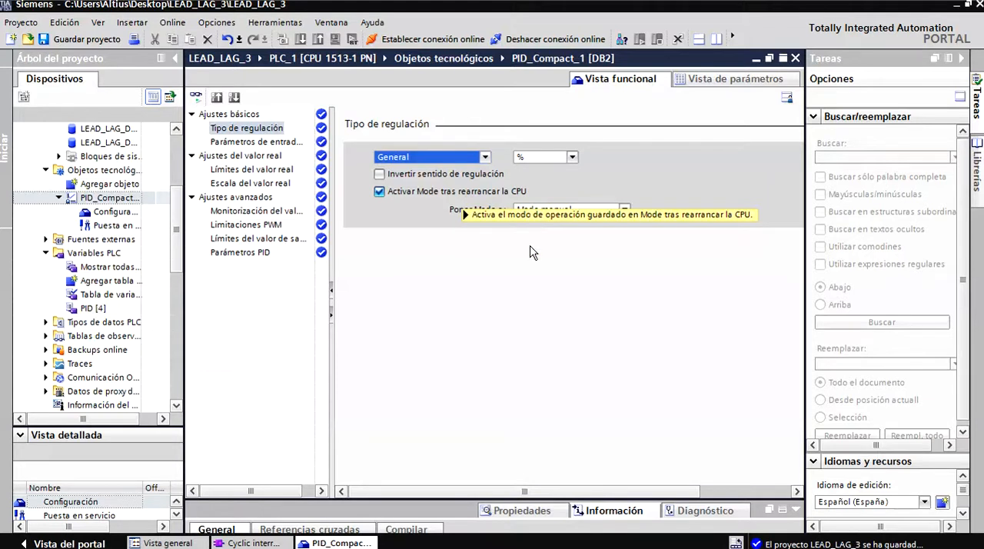
click(623, 210)
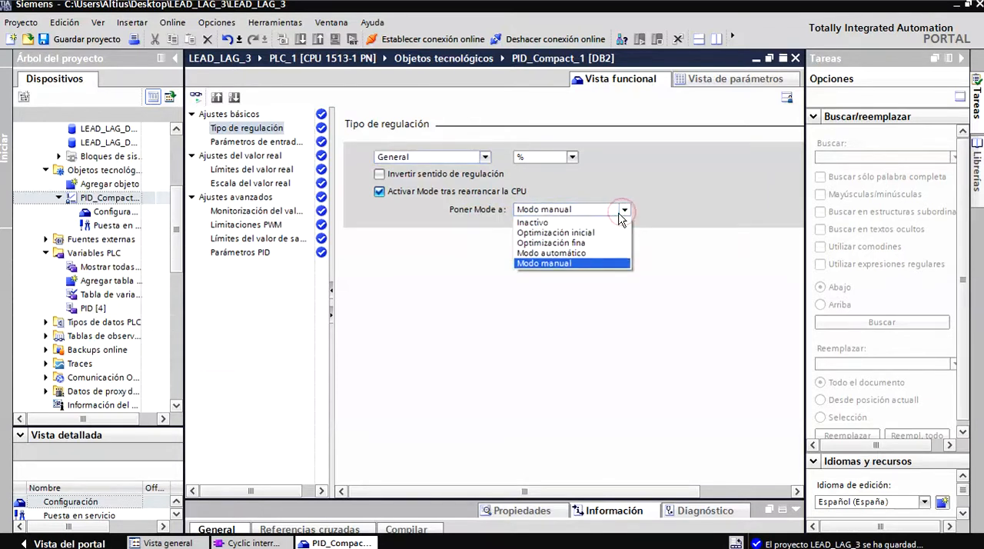
click(590, 253)
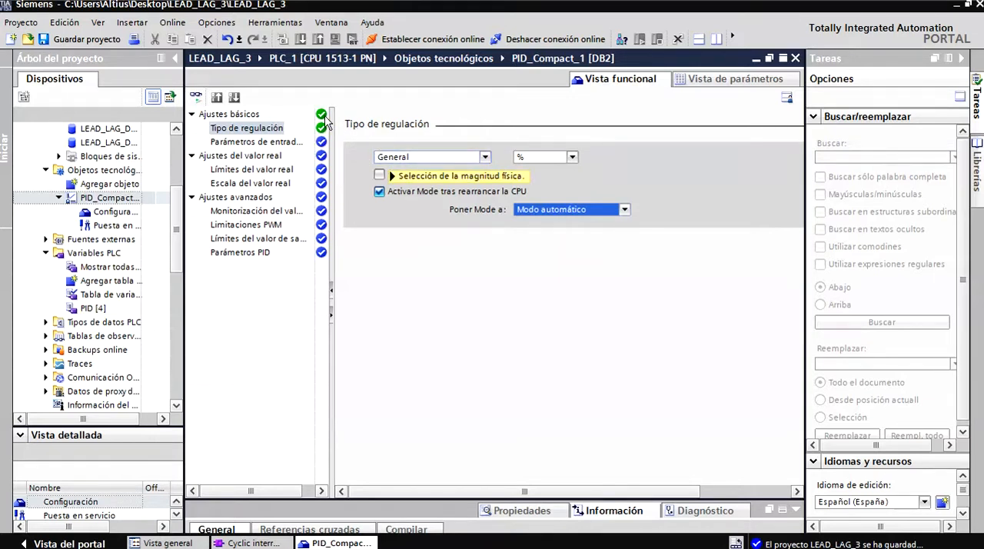
In the input/output parameters, set the controller's input type to Input and its output type to Output.
click(285, 142)
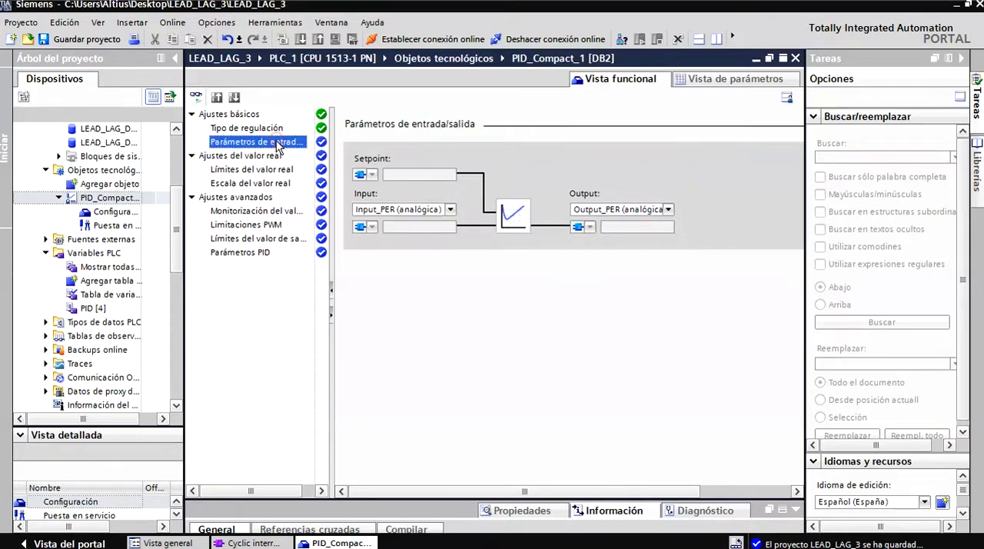
click(449, 209)
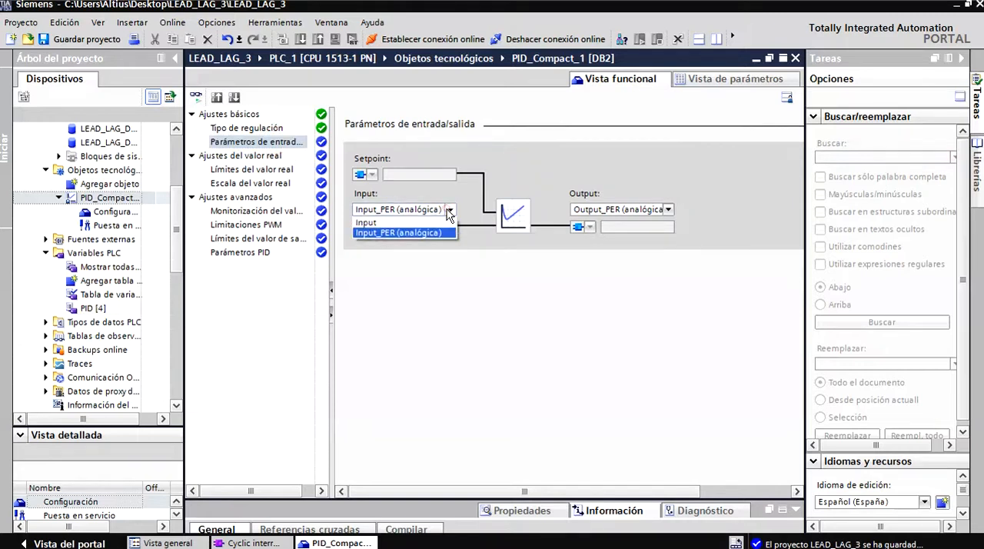
click(407, 222)
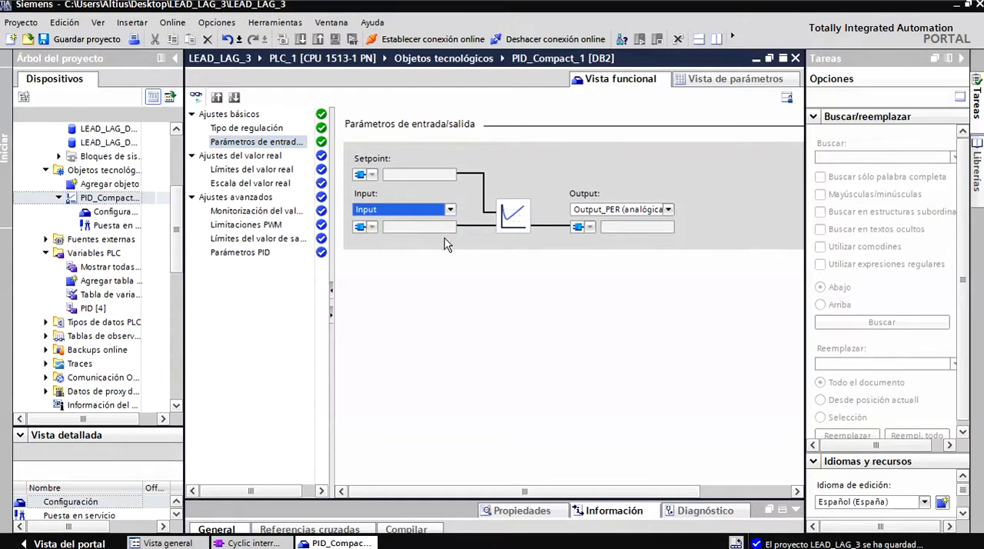
click(668, 213)
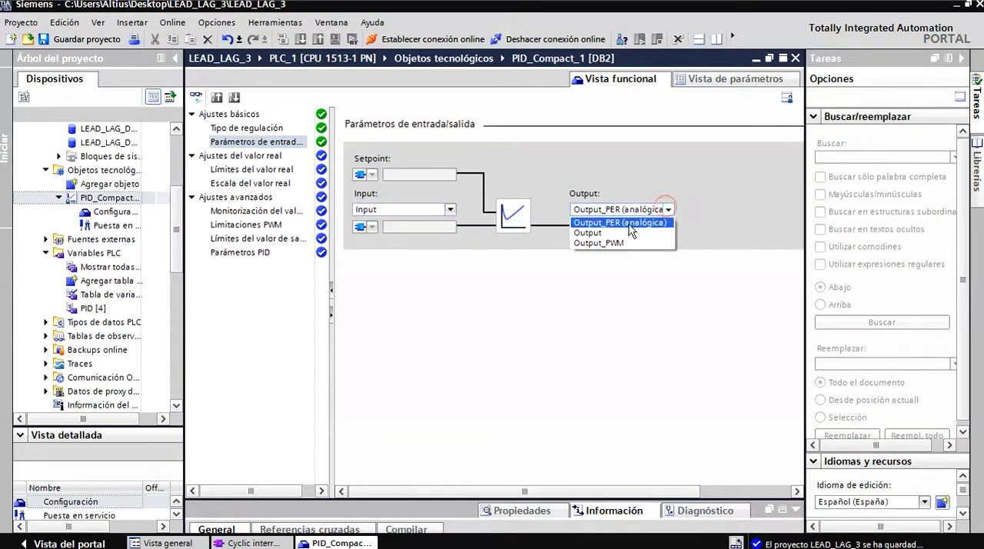
click(604, 233)
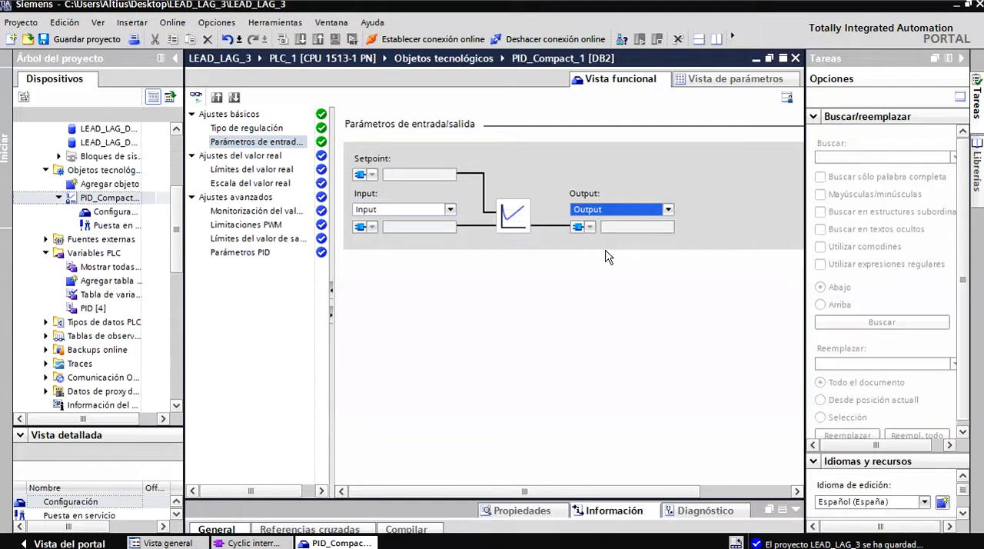
Examine the process value limits and the process value scaling in the controller configuration.
click(296, 142)
click(273, 155)
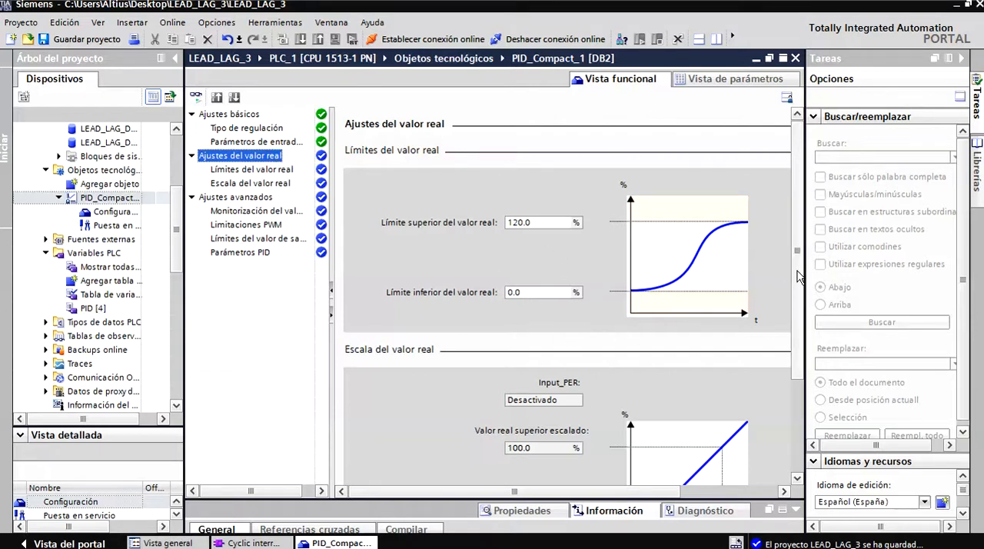
scroll(797, 275, down, 2)
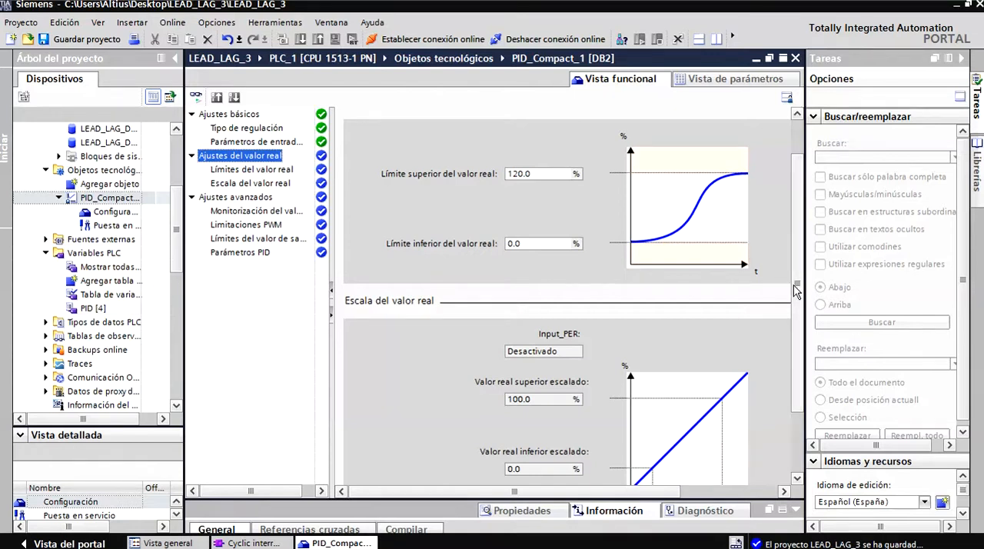
scroll(791, 280, up, 2)
drag(796, 258, 790, 347)
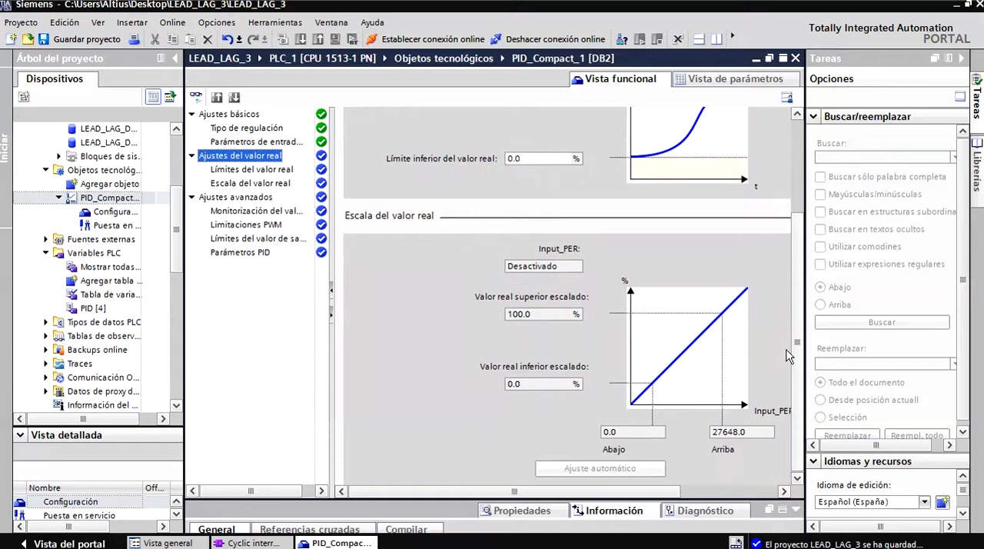
click(537, 383)
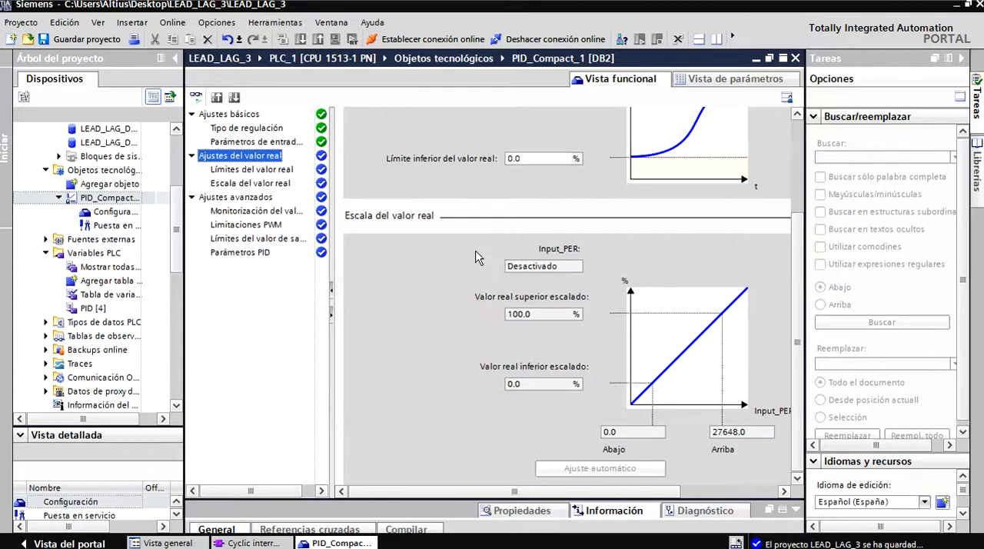
click(265, 170)
click(266, 185)
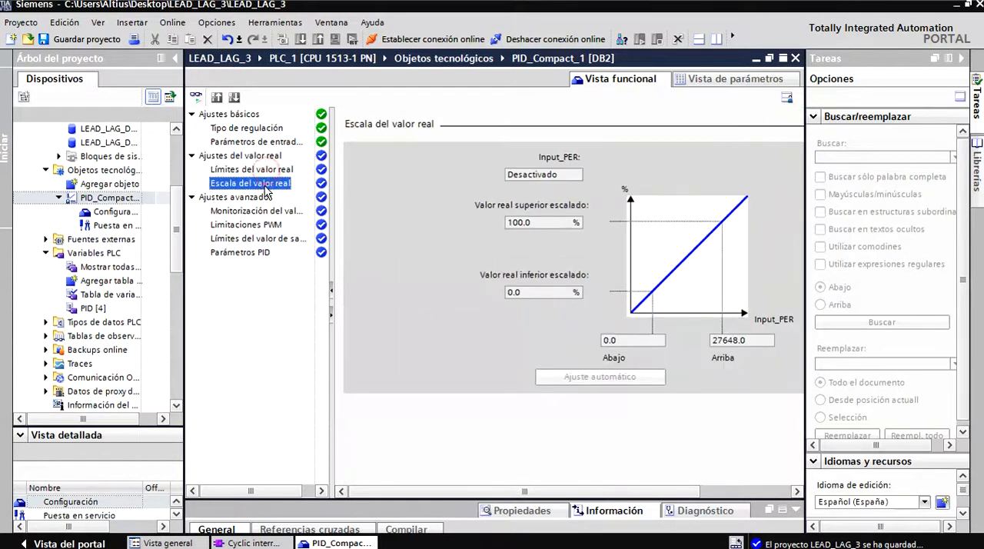
Review the advanced monitoring, PWM and output limits, and set the output's error reaction to Valor de salida sustitutivo mientras dure el error.
click(256, 211)
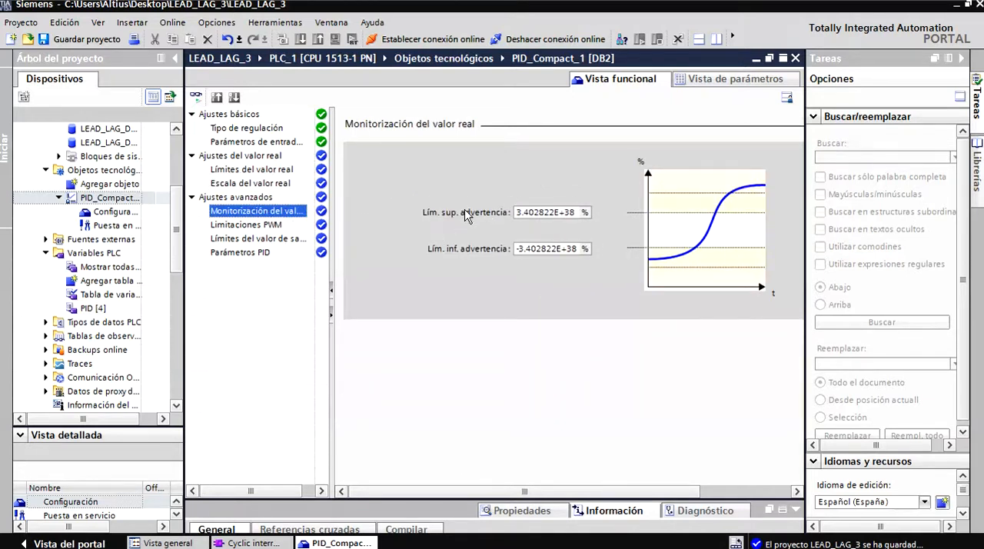
click(273, 225)
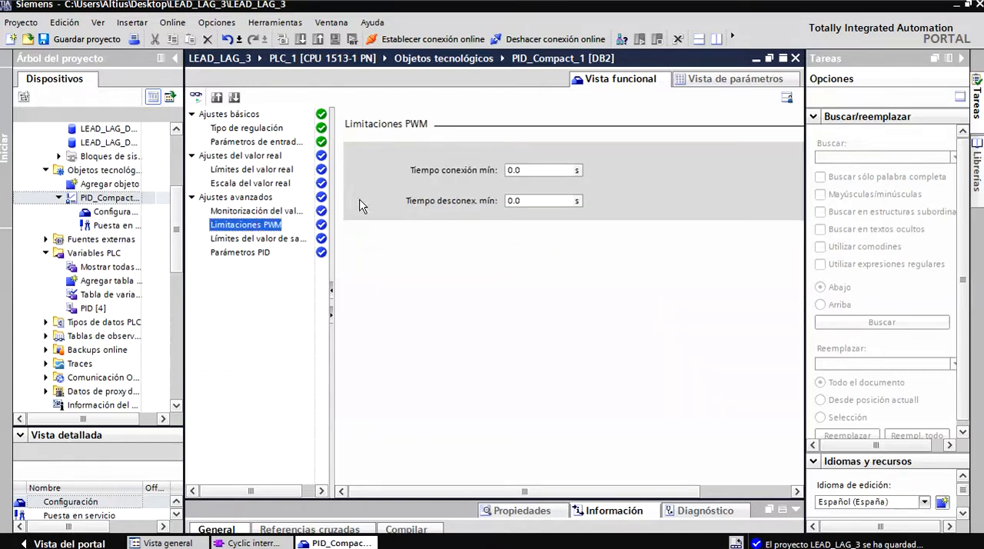
click(283, 240)
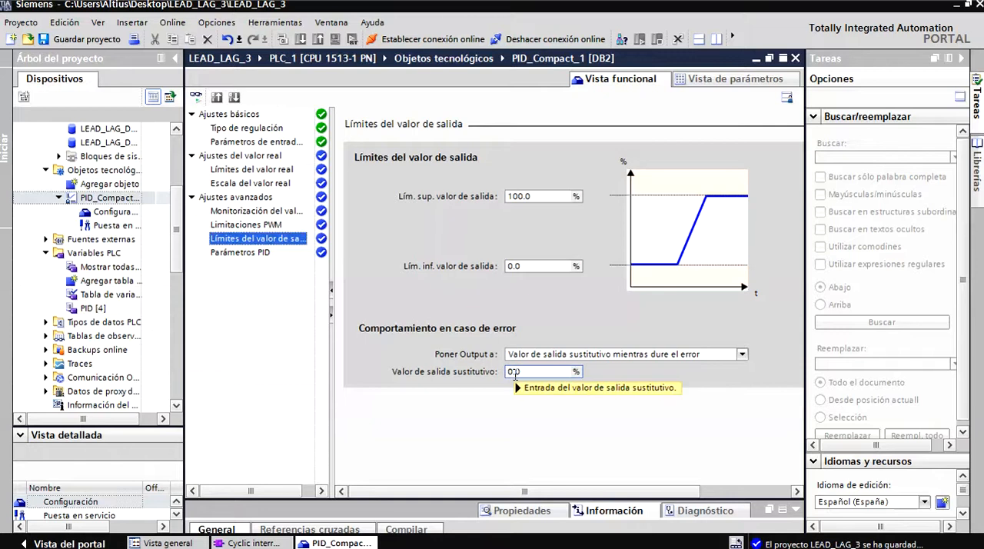
click(551, 371)
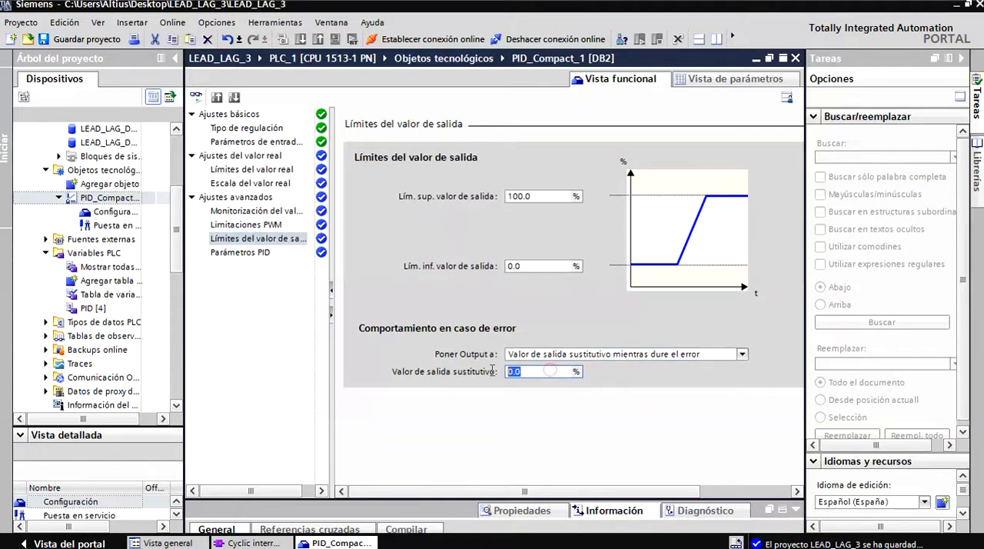
click(742, 354)
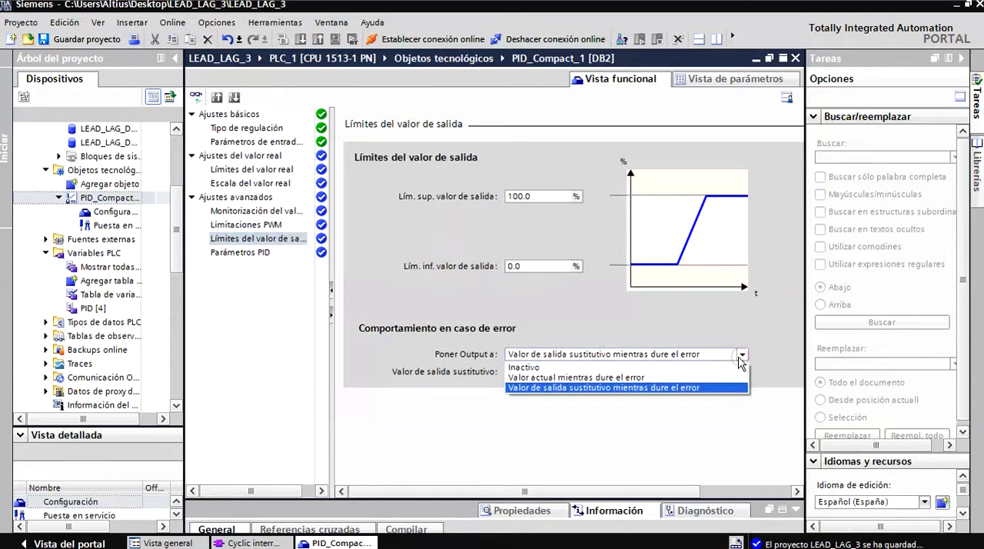
click(564, 387)
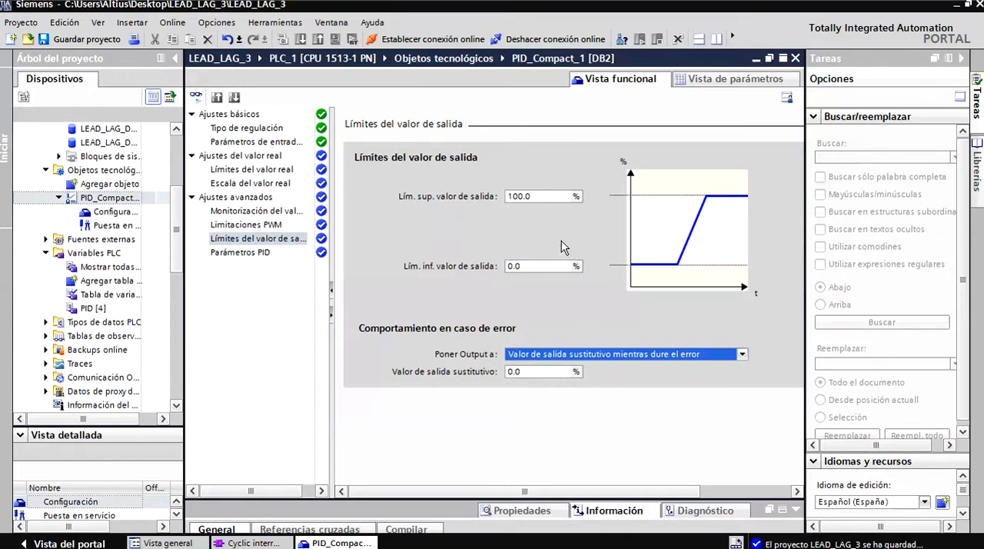
Activate manual entry of the PID parameters and set the controller structure to PI.
click(241, 253)
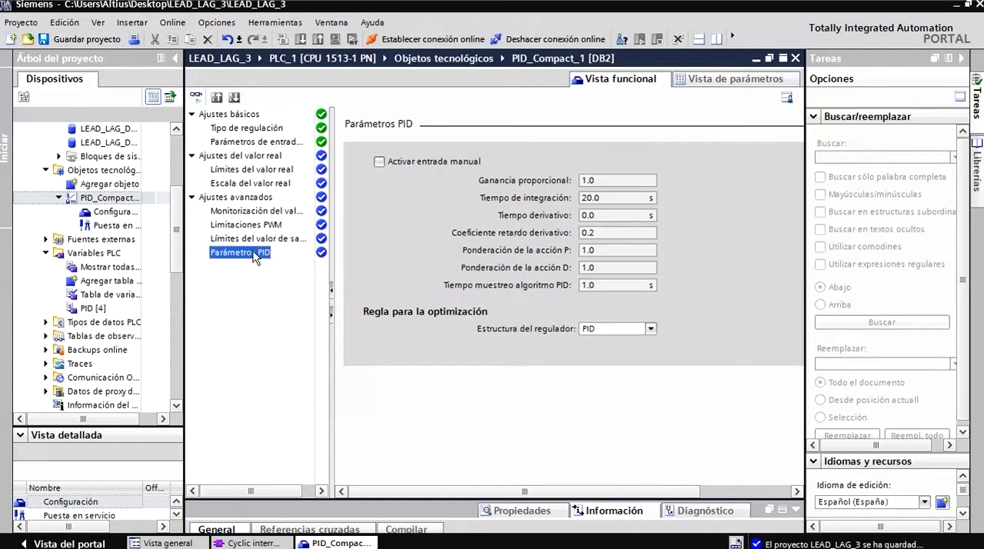
click(379, 162)
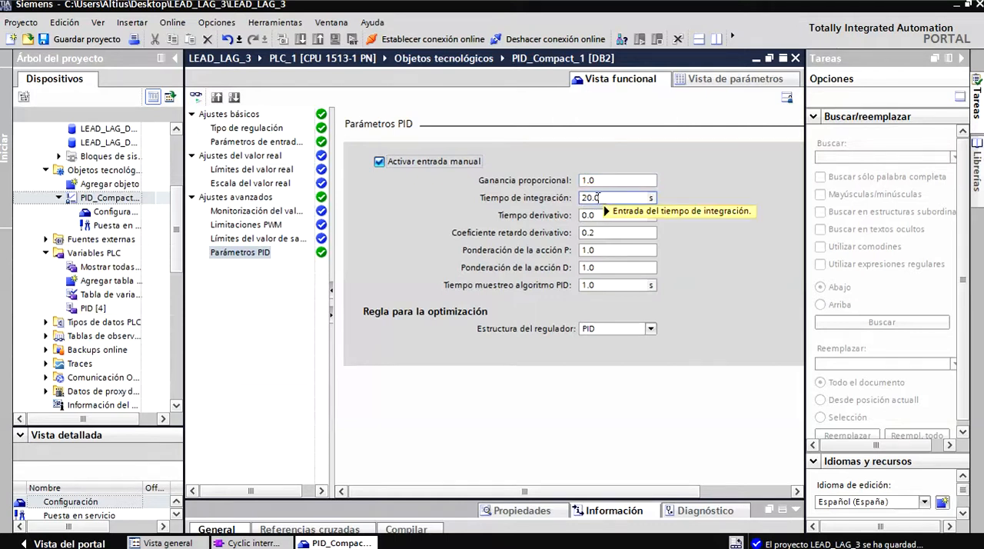
click(645, 329)
click(621, 348)
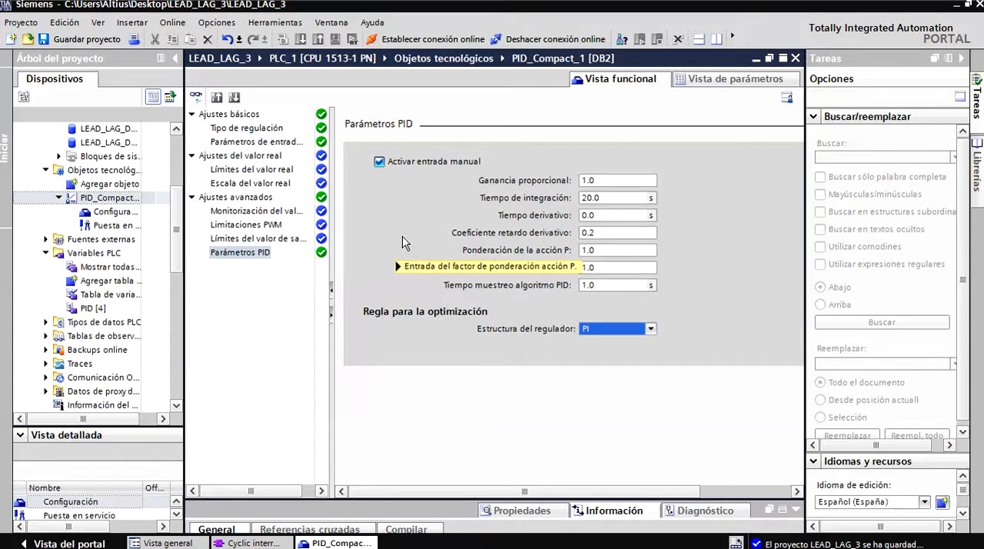
Close the PID_Compact_1 configuration and save the project.
click(794, 59)
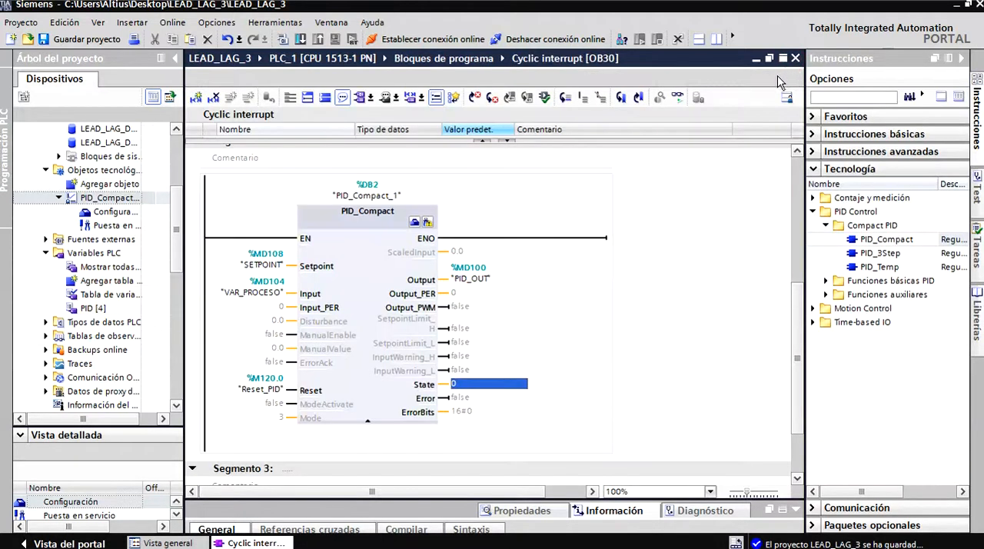
click(86, 38)
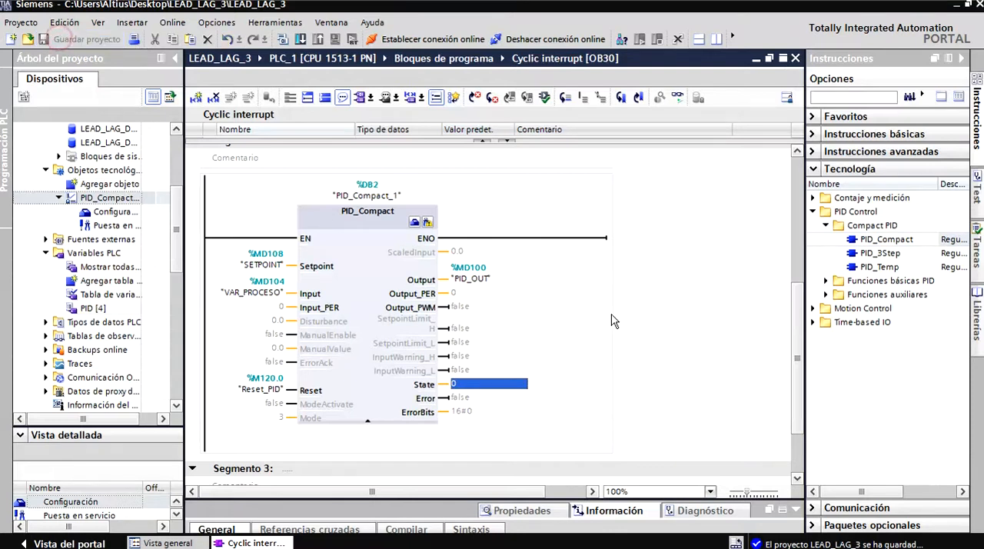
Start the simulation of PLC_1, accepting that the remaining online interfaces are deactivated.
drag(797, 409, 793, 343)
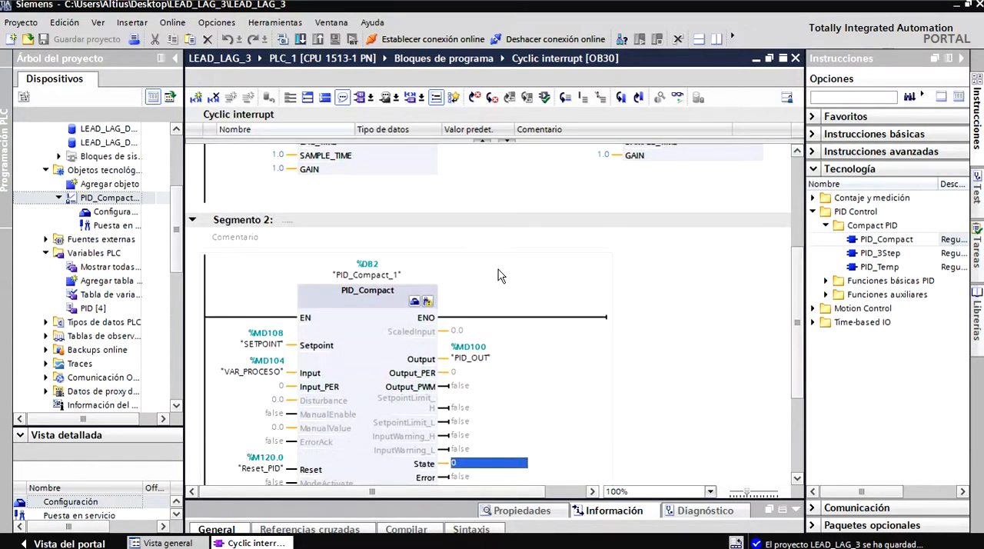
scroll(177, 242, up, 4)
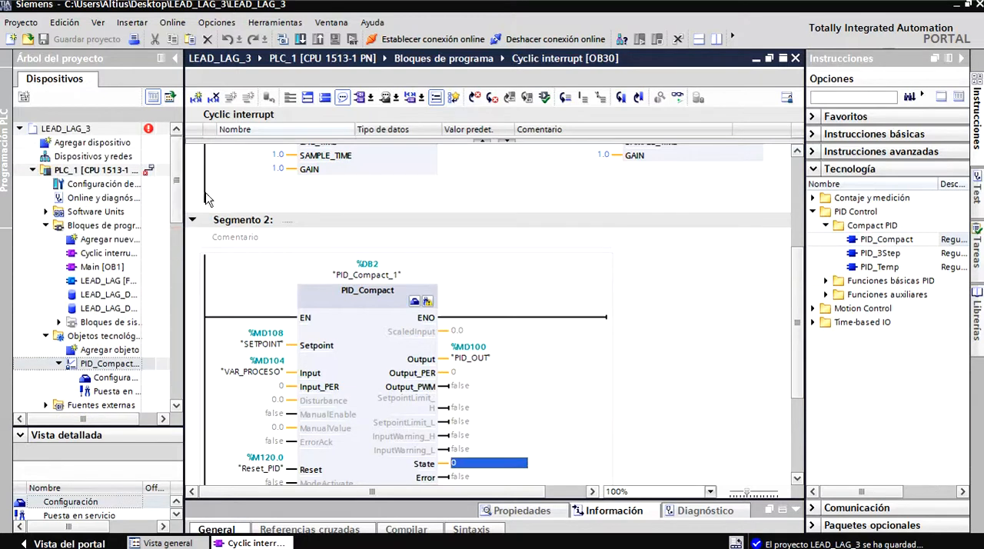
drag(800, 309, 788, 246)
drag(794, 300, 795, 367)
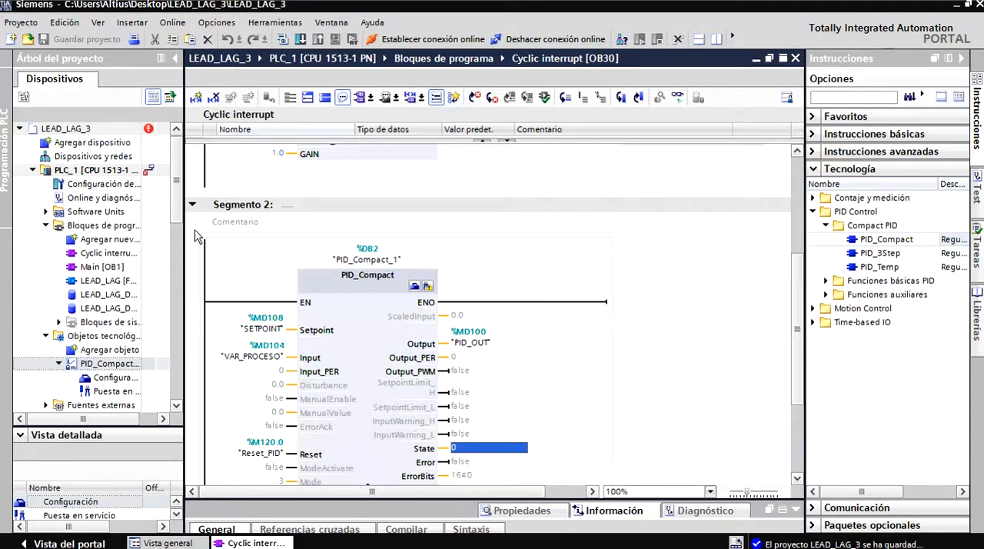
click(119, 171)
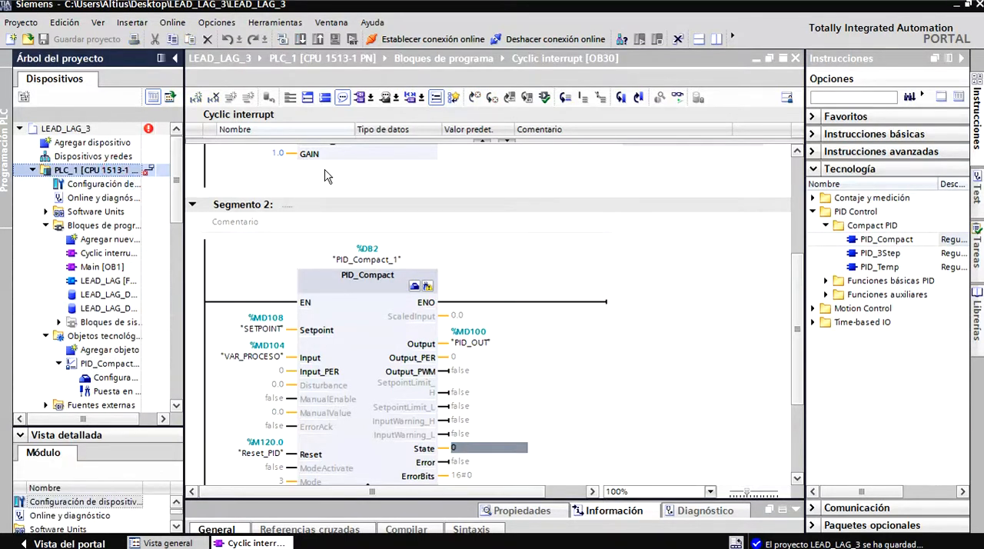
click(120, 169)
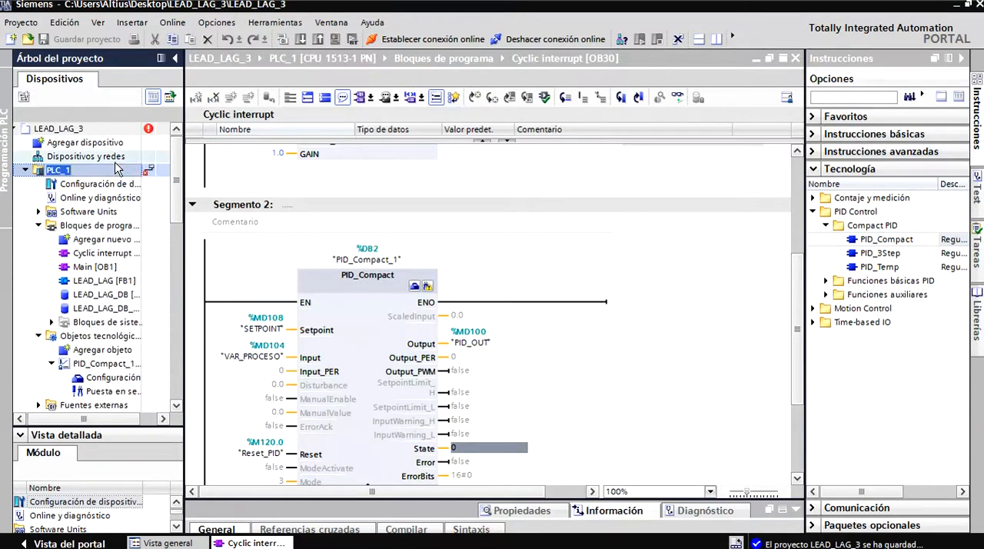
scroll(385, 368, down, 3)
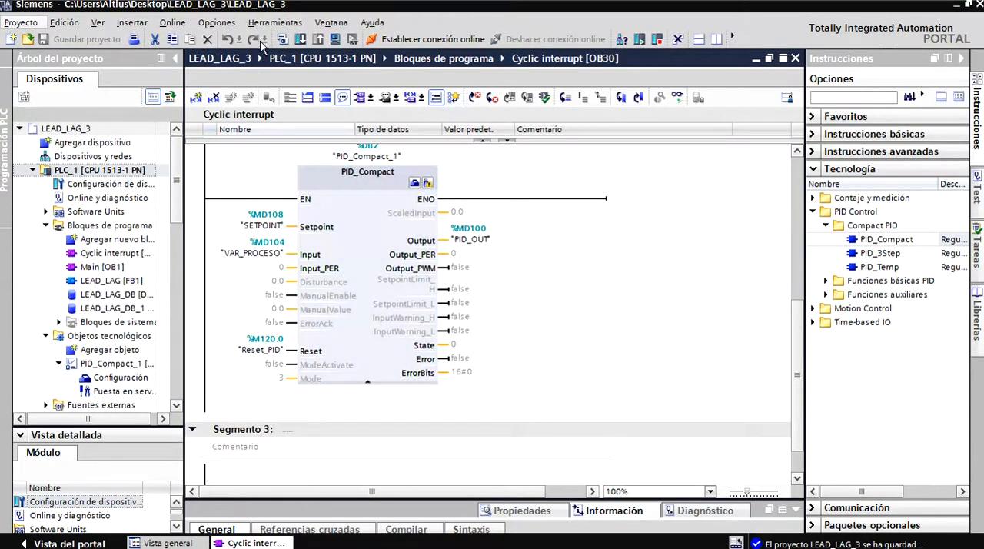
click(334, 38)
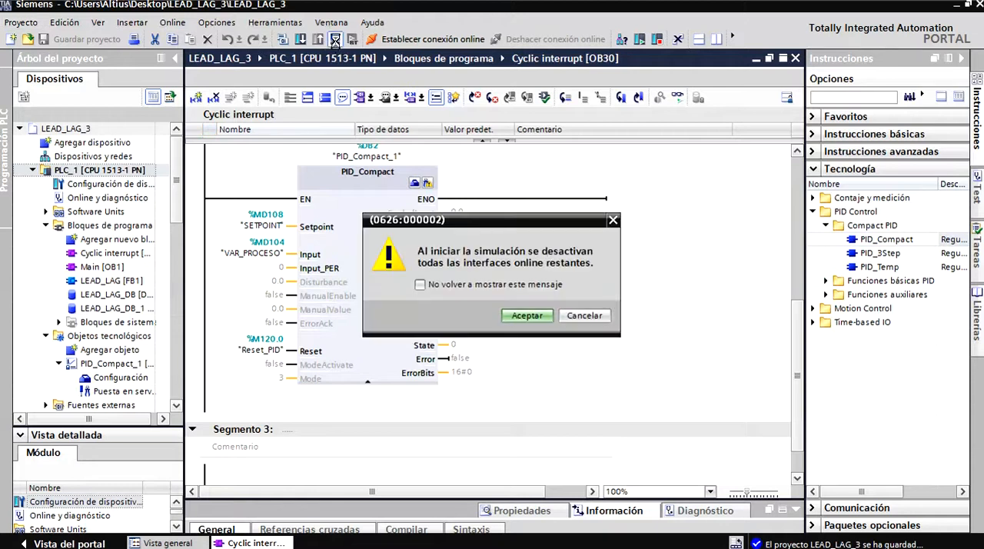
click(517, 314)
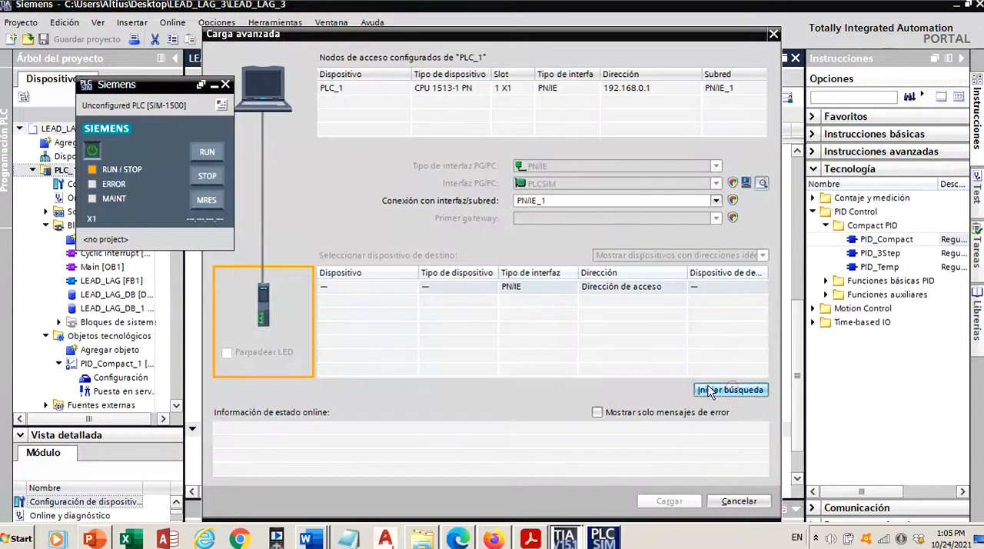
Search for the simulated CPU, load the PLC_1 project into it, finish the load and switch the CPU to RUN.
click(730, 390)
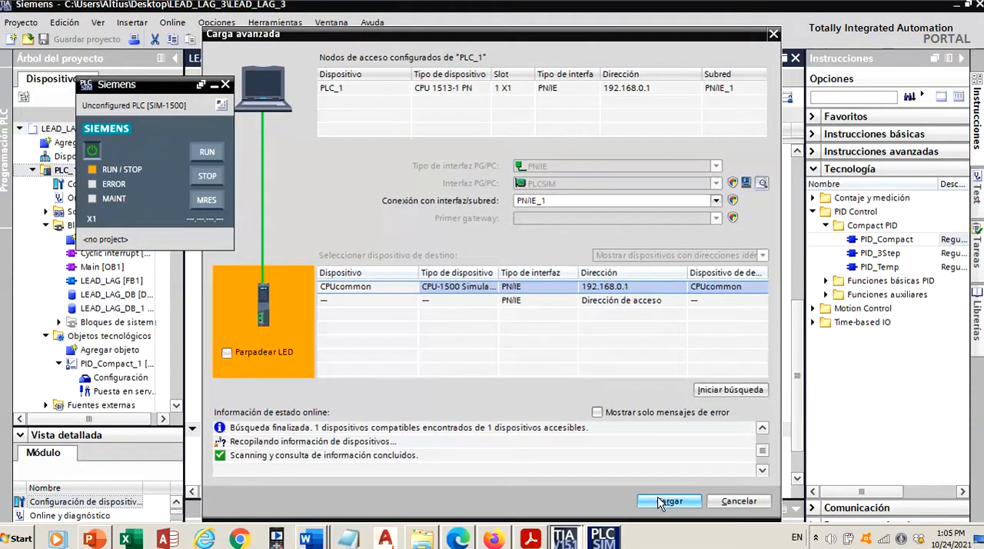
click(661, 501)
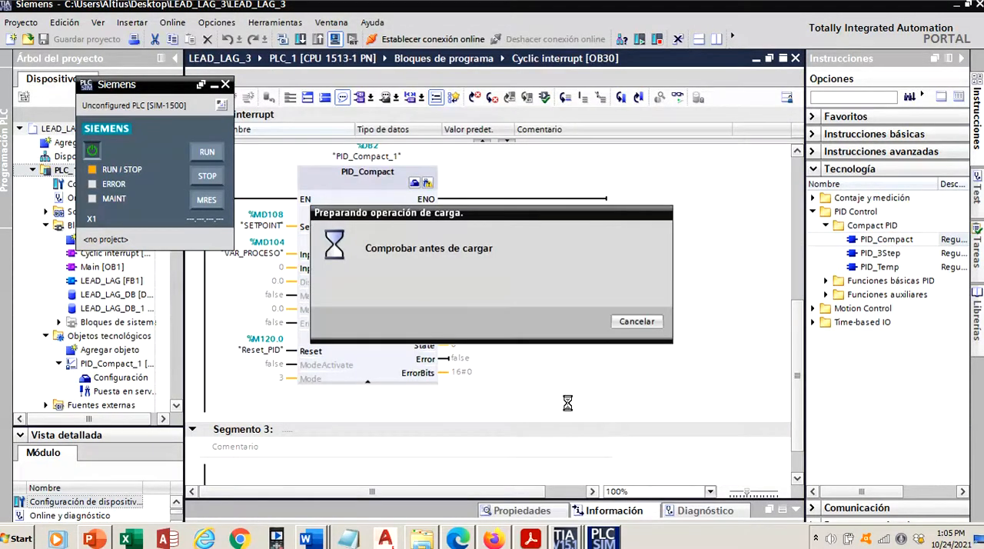
click(646, 427)
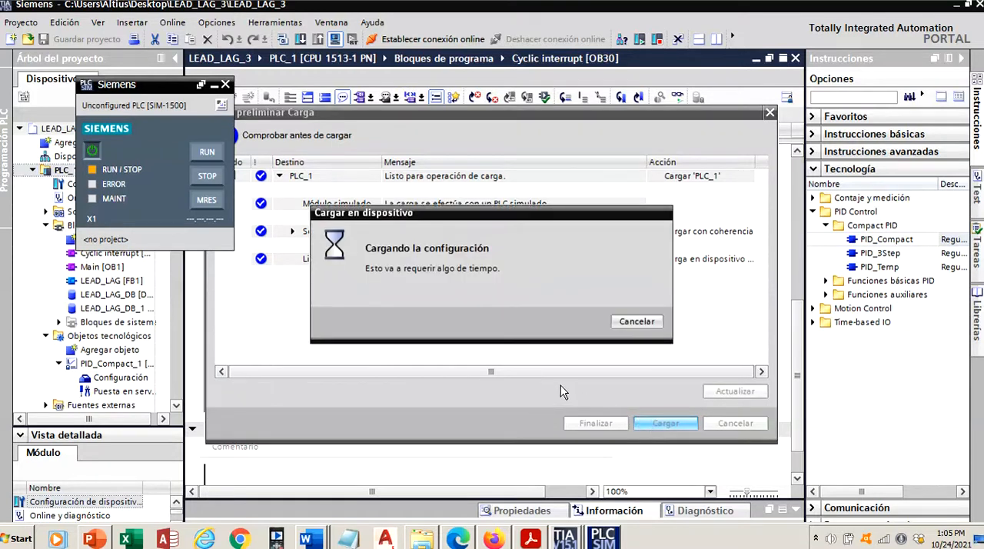
click(594, 424)
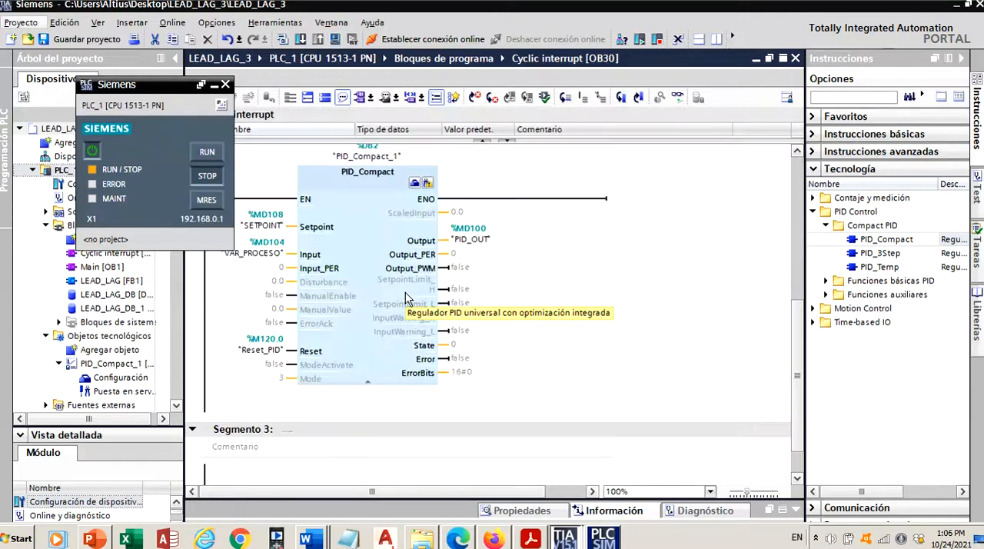
click(205, 152)
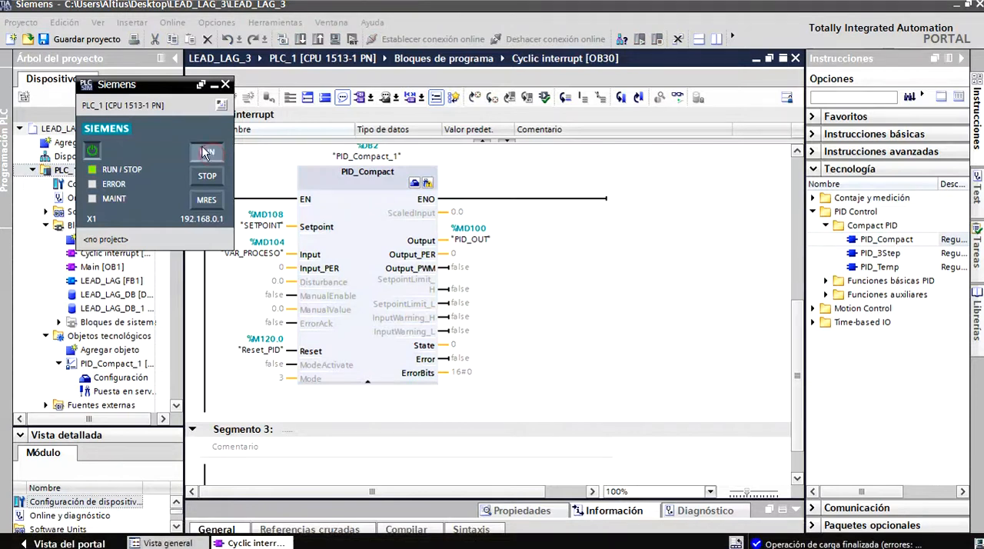
Turn on online monitoring of Cyclic interrupt OB30 and examine the live values of the LEAD_LAG and PID_Compact blocks.
drag(151, 90, 828, 348)
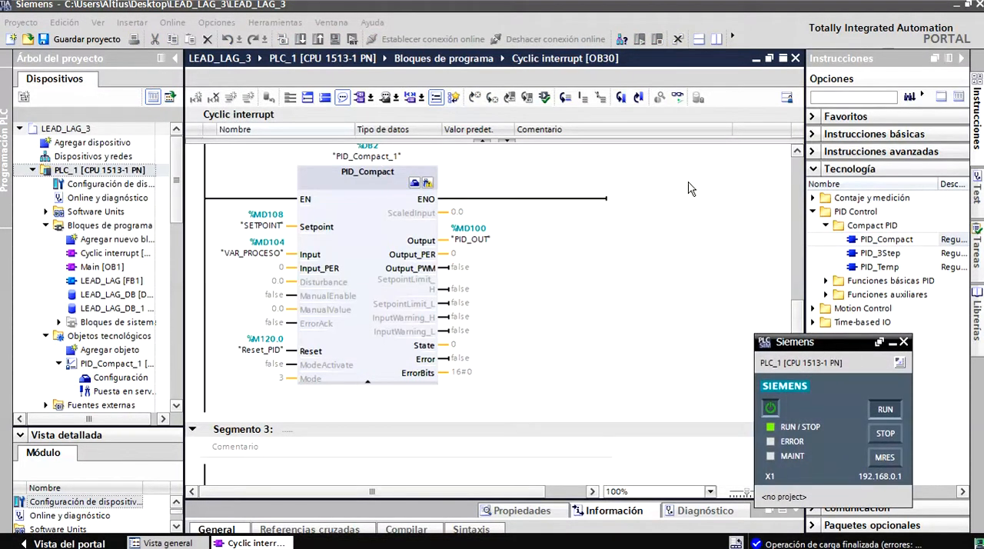
click(677, 96)
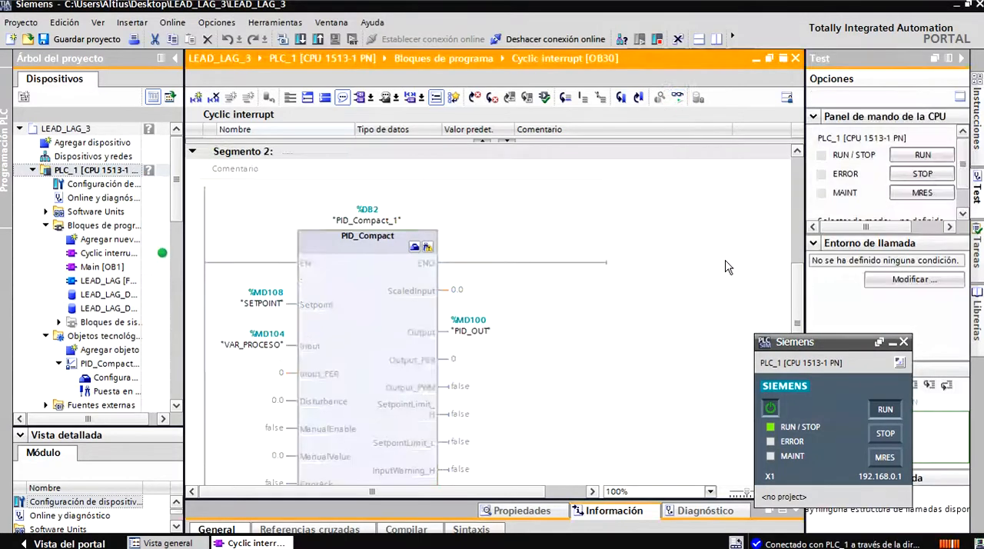
drag(796, 296, 790, 198)
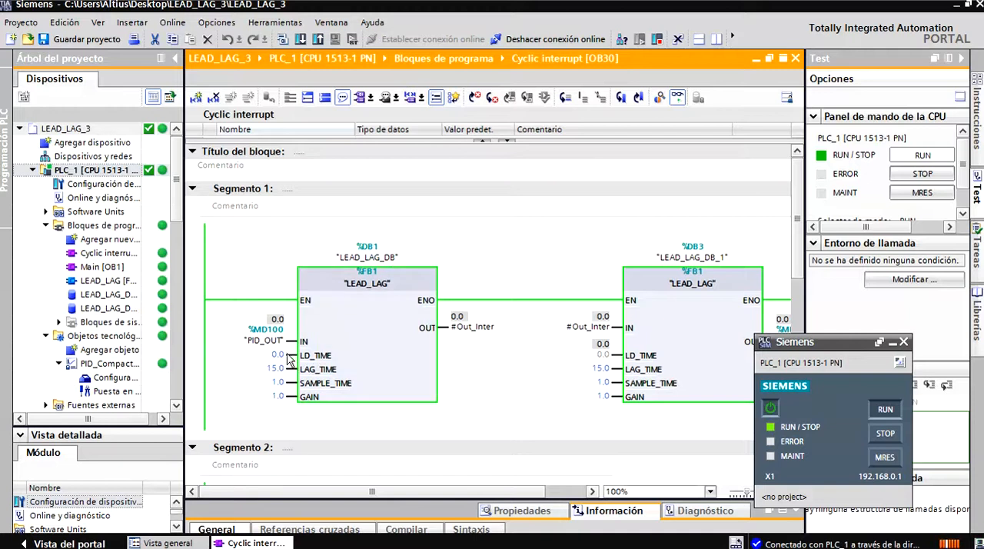
scroll(794, 269, down, 3)
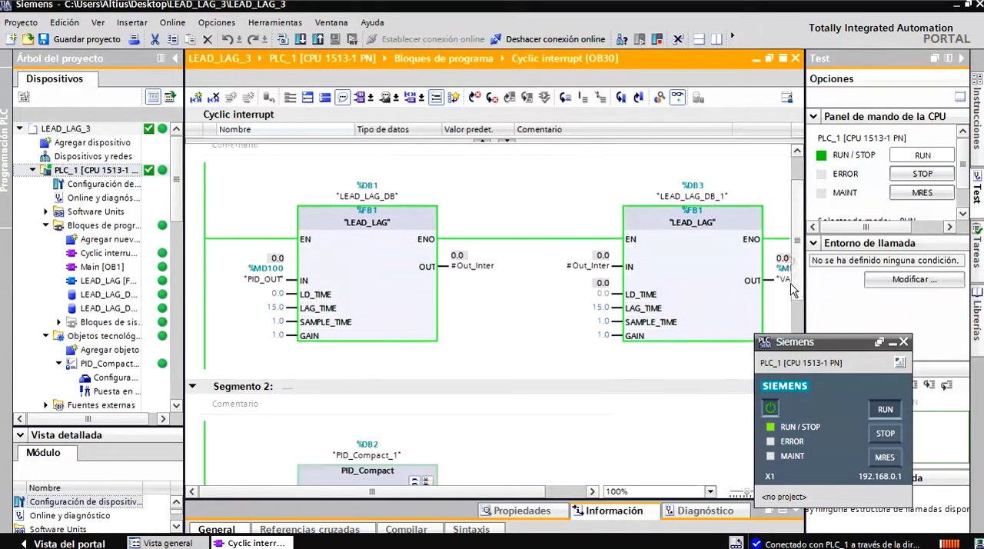
drag(811, 270, 839, 276)
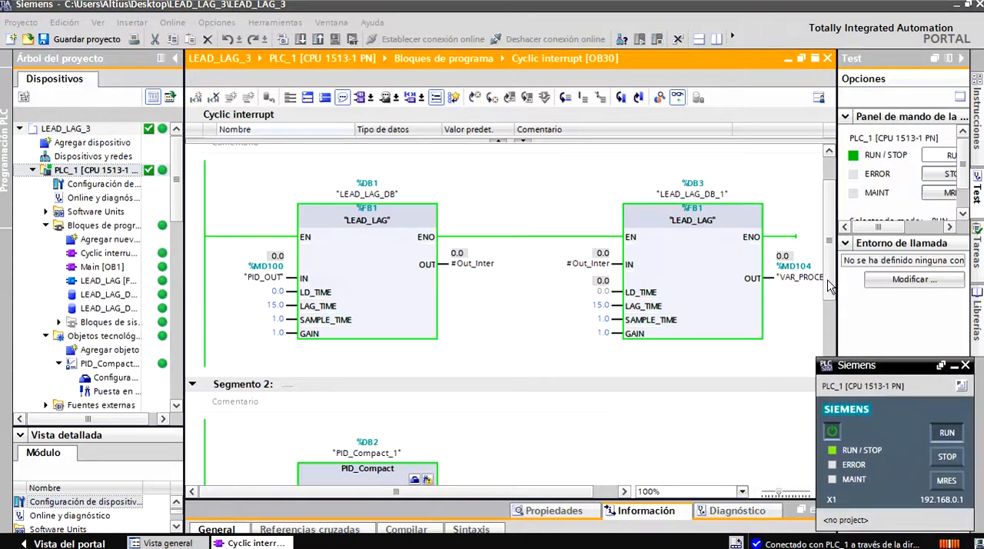
scroll(765, 353, down, 10)
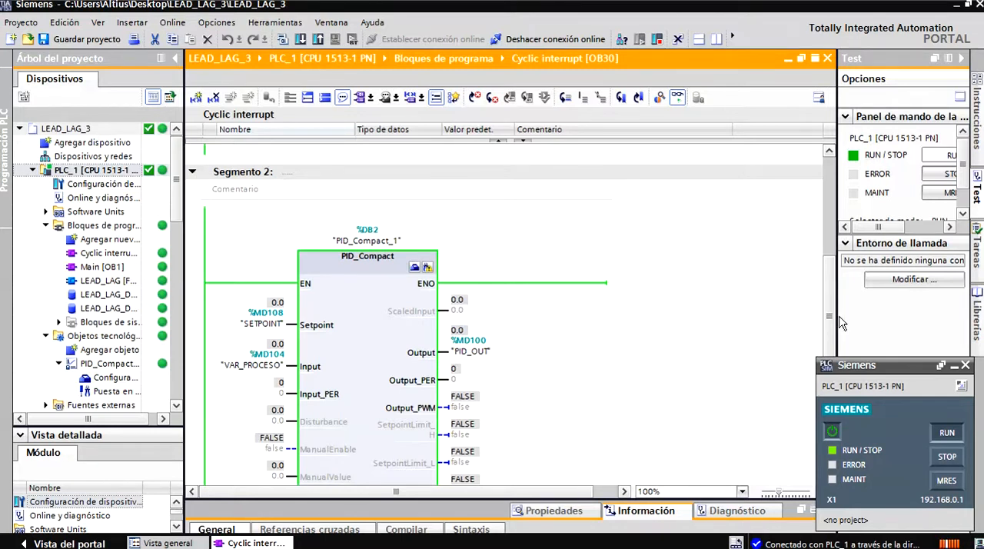
drag(830, 325, 829, 341)
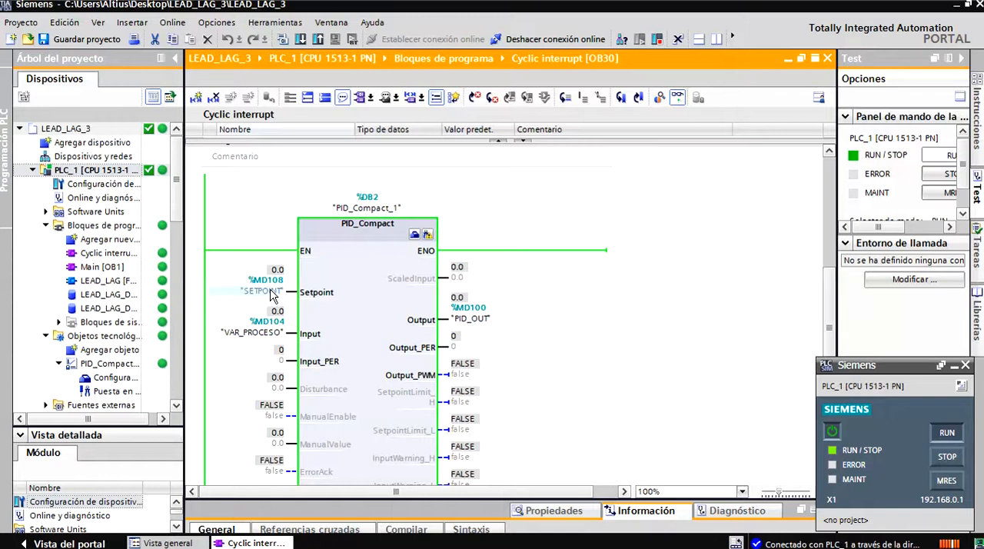
Modify the SETPOINT operand (%MD108) at the PID_Compact Setpoint input to 1.0.
right_click(276, 271)
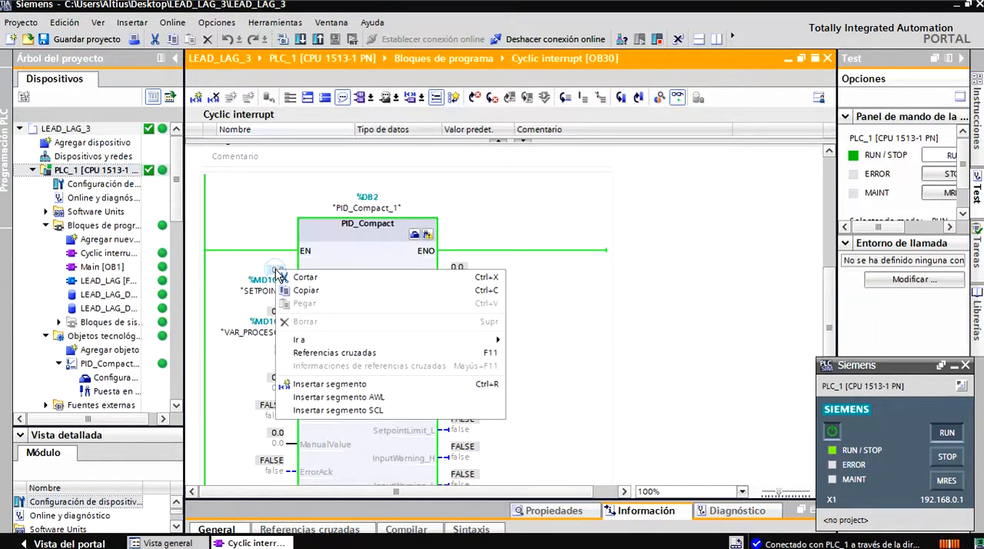
right_click(266, 292)
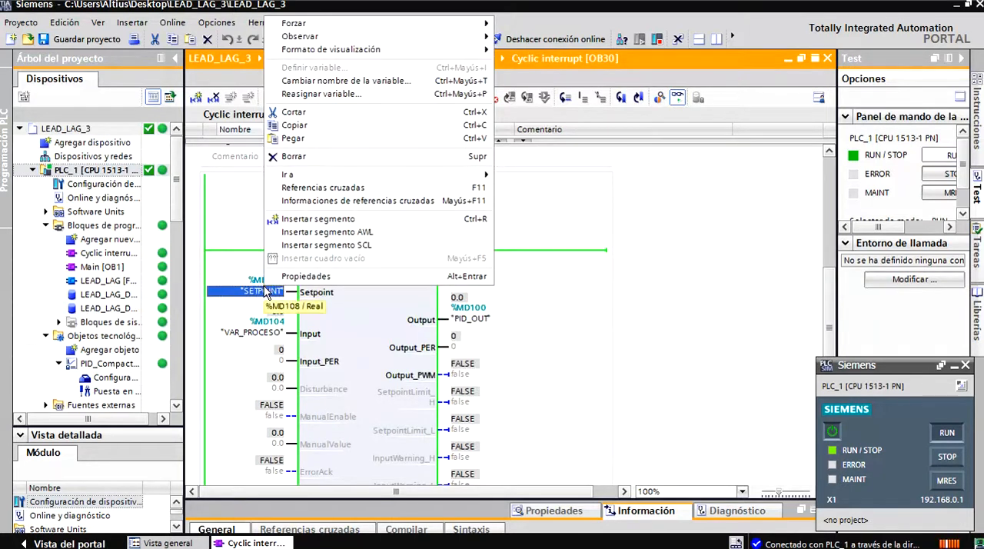
click(262, 289)
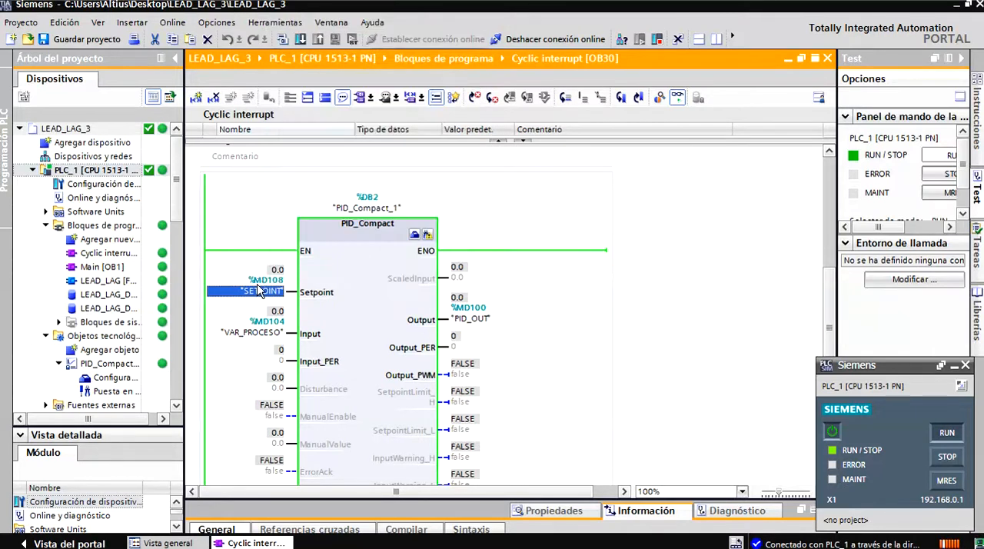
right_click(259, 283)
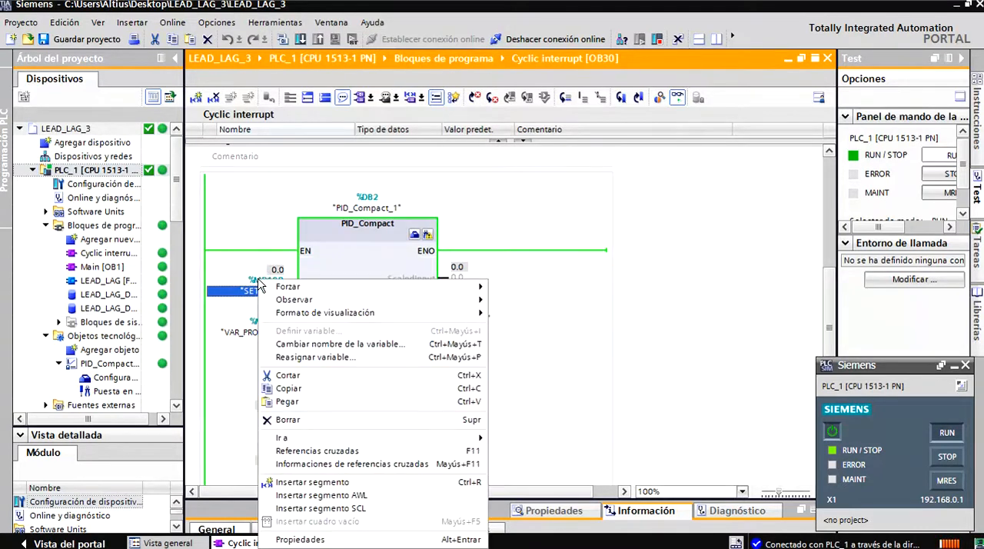
mouse_move(444, 284)
click(530, 312)
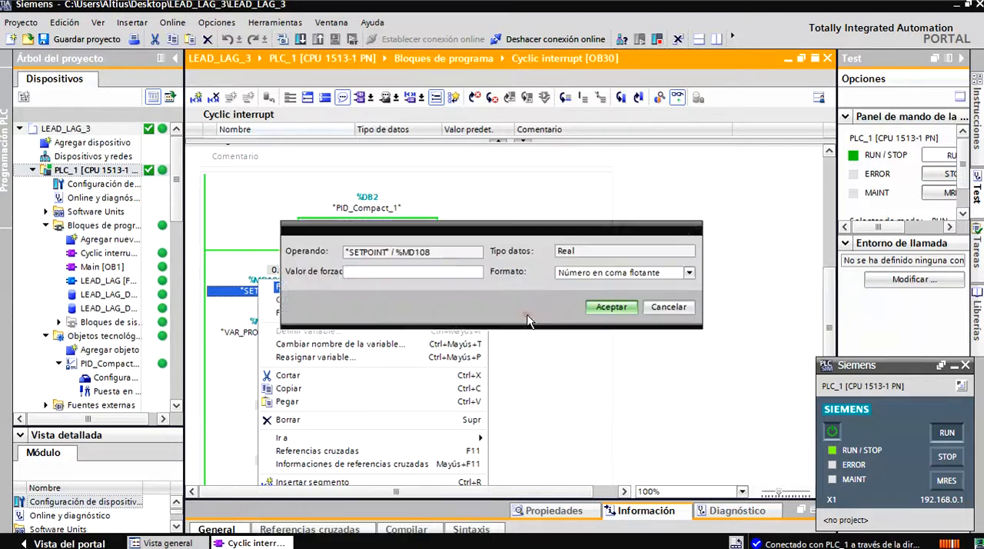
click(382, 272)
text(1.)
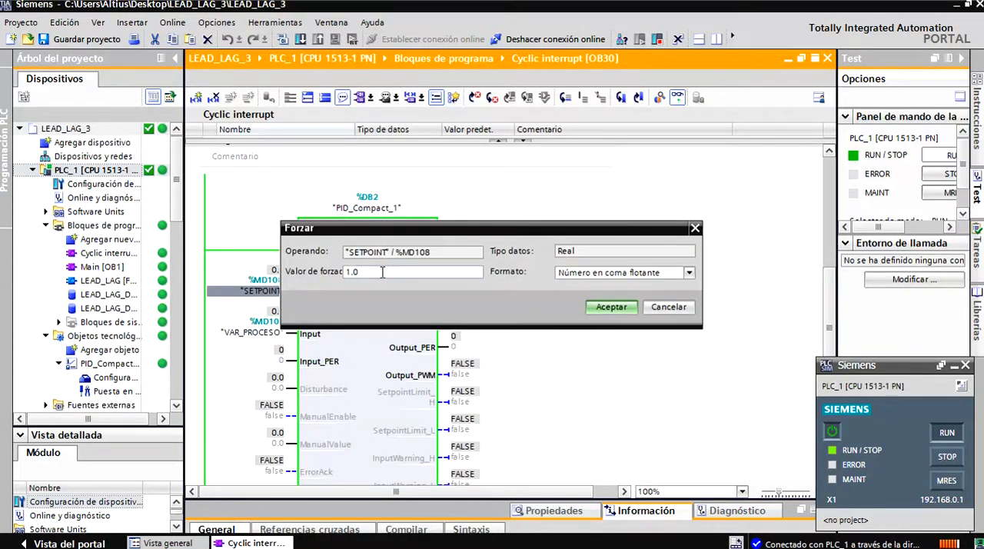
key(Return)
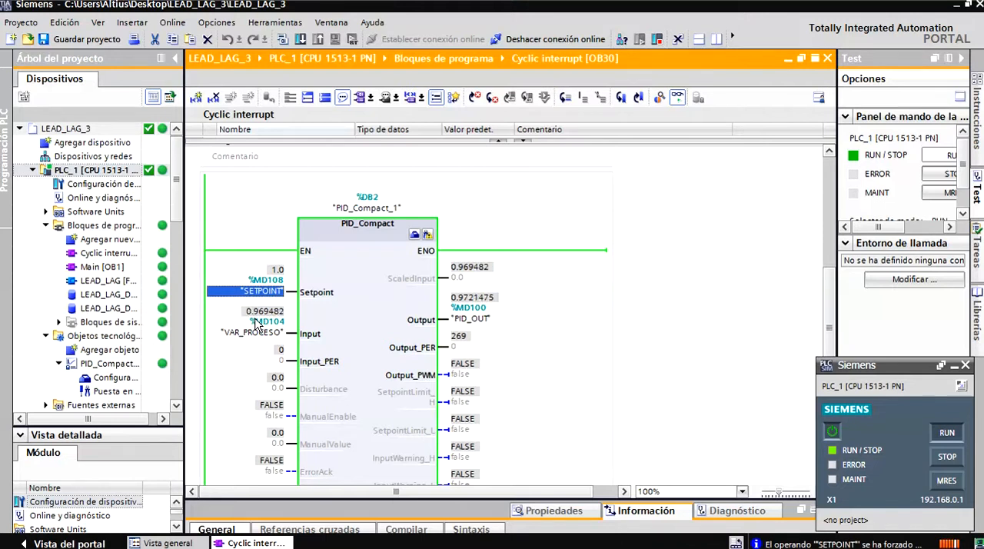
Force Reset_PID (%M120.0) at the PID_Compact Reset input to 1.
scroll(830, 278, down, 3)
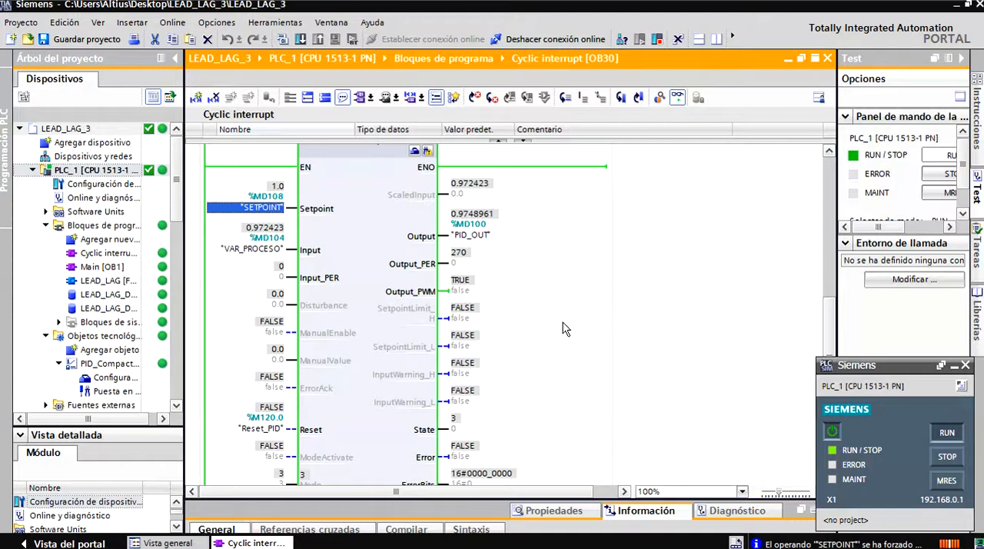
right_click(266, 428)
mouse_move(315, 163)
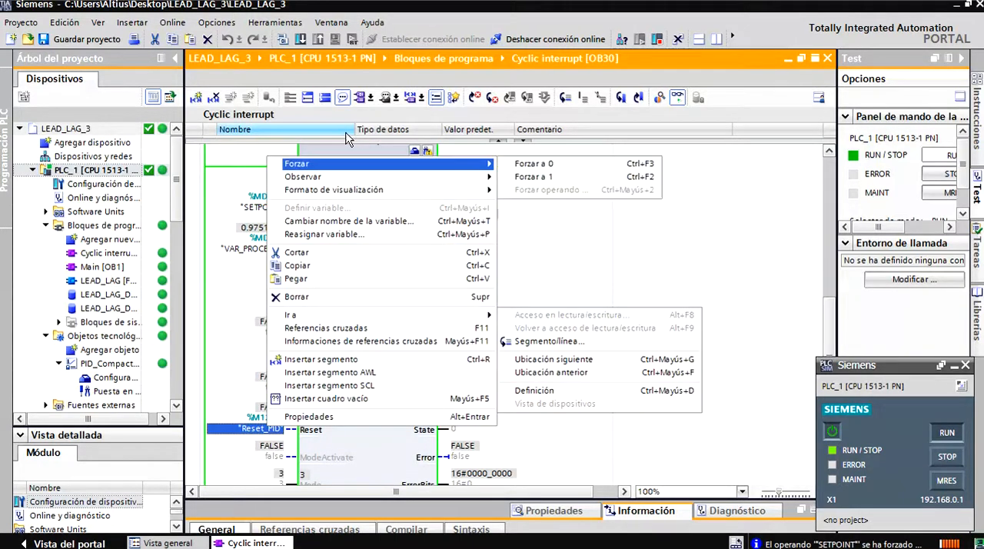
click(532, 183)
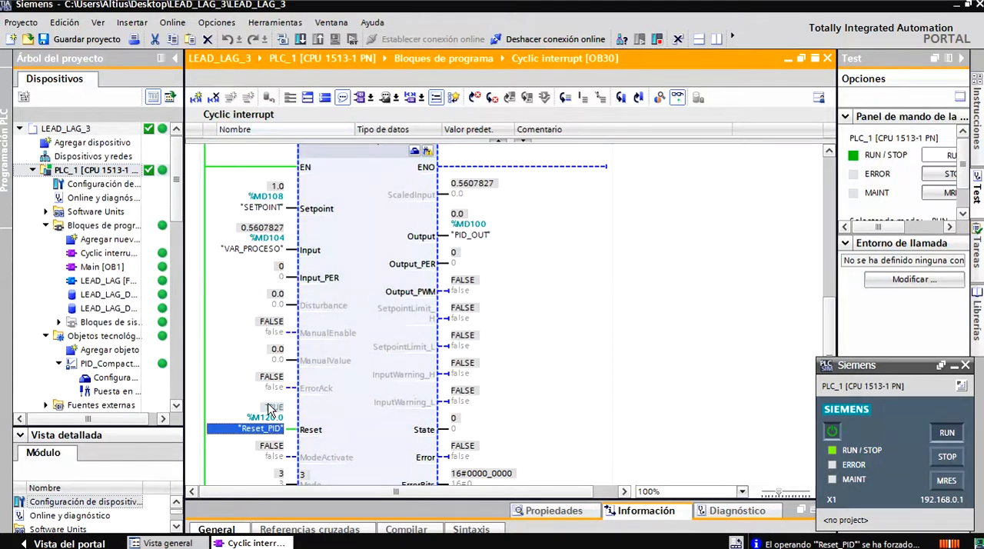
Modify the SETPOINT operand (%MD108) to 0.0 while the controller is held in reset.
right_click(271, 197)
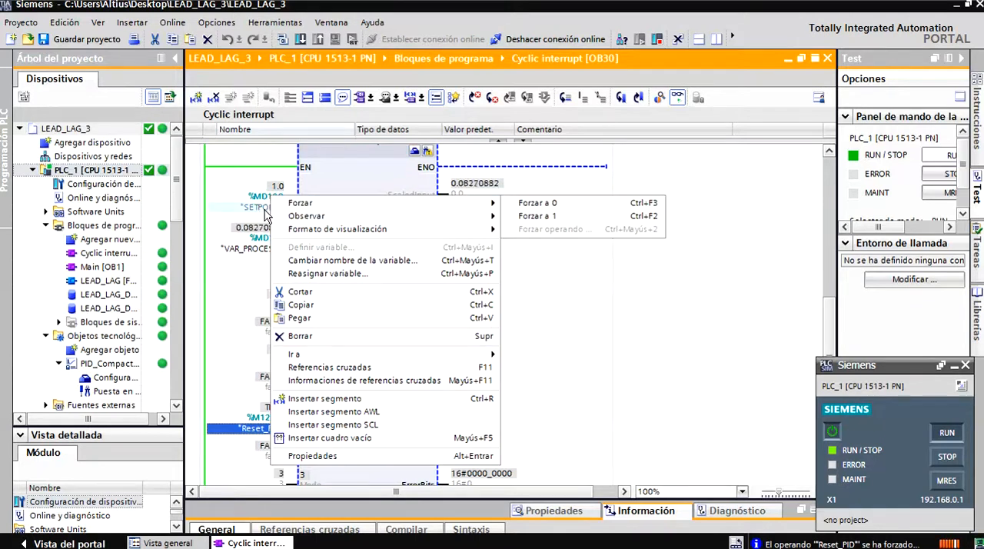
click(262, 209)
right_click(262, 209)
mouse_move(292, 220)
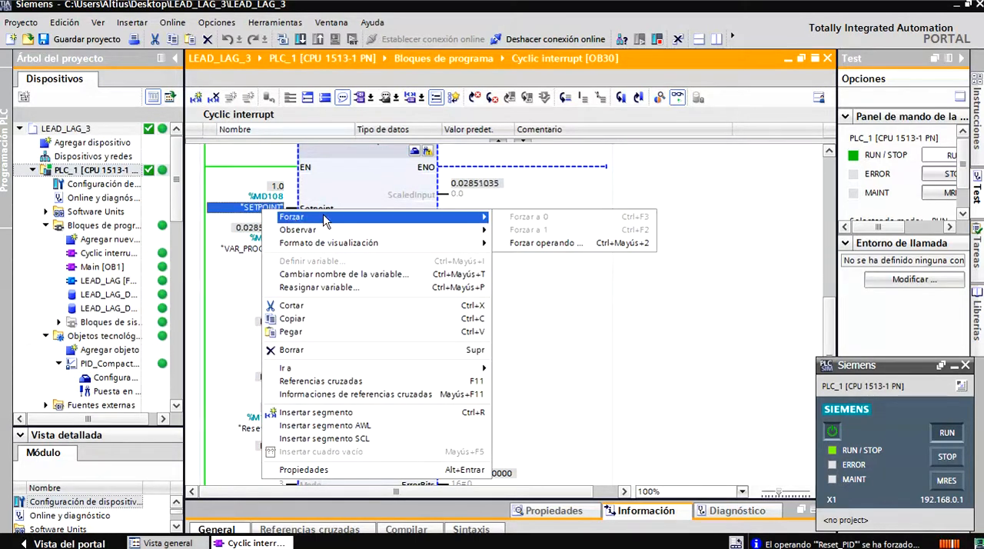
click(513, 243)
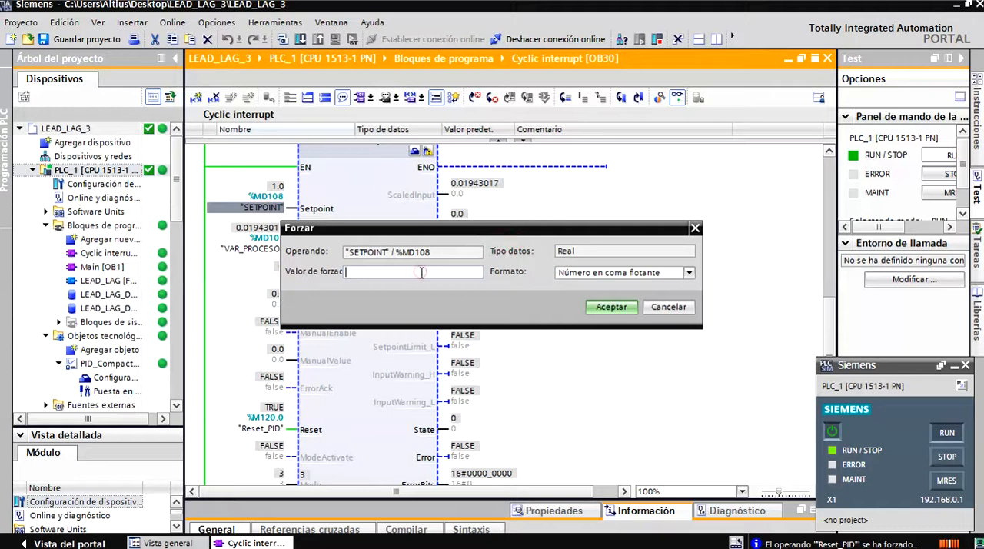
key(Return)
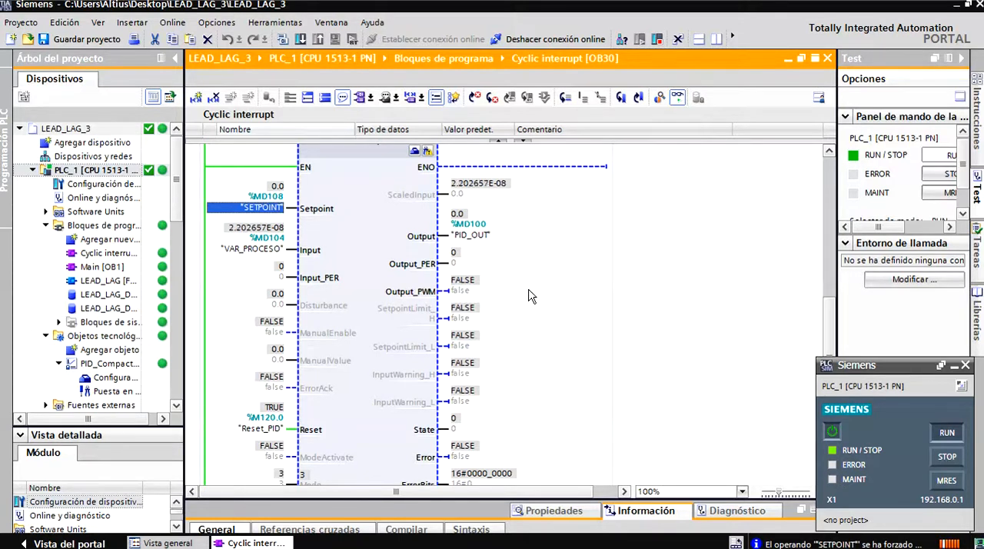
Force Reset_PID (%M120.0) to 0 to release the controller's reset.
right_click(269, 429)
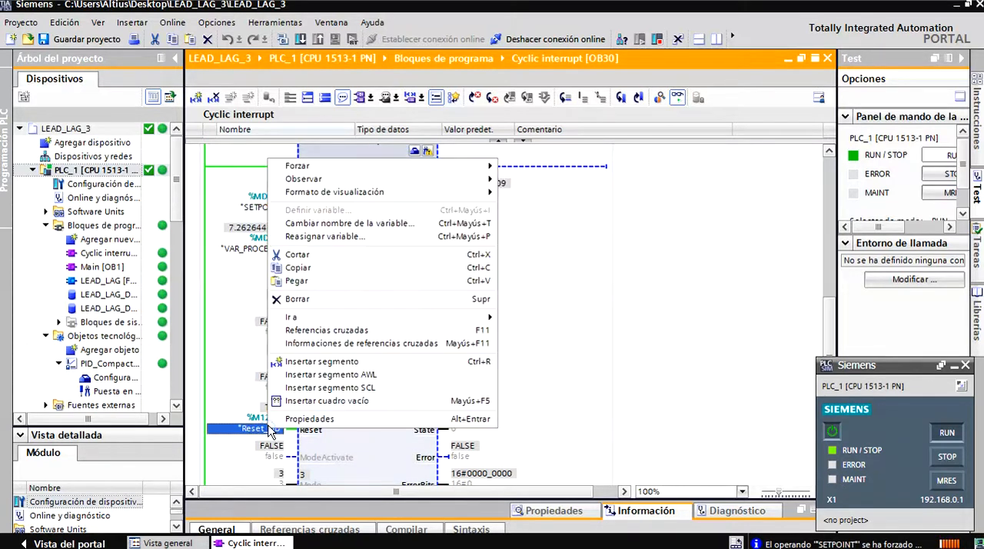
mouse_move(332, 171)
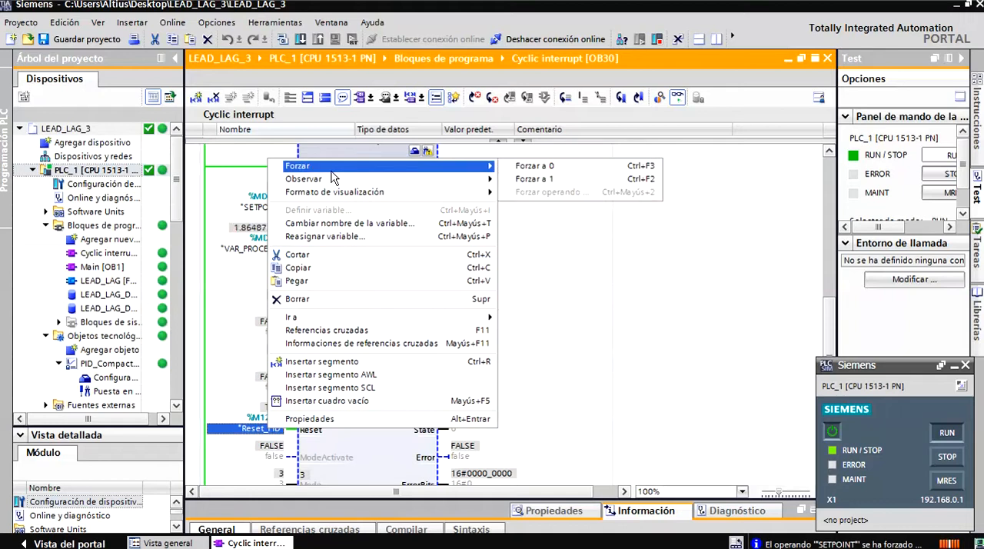
click(518, 169)
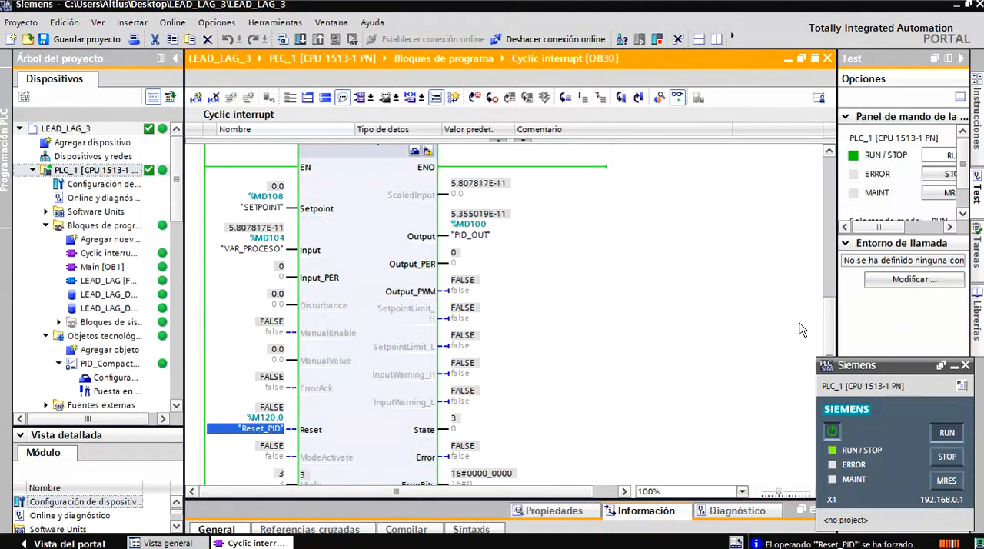
Open the commissioning view of PID_Compact_1, hide the chart legend and start the measurement with a 0.3 s sampling time.
scroll(830, 345, up, 2)
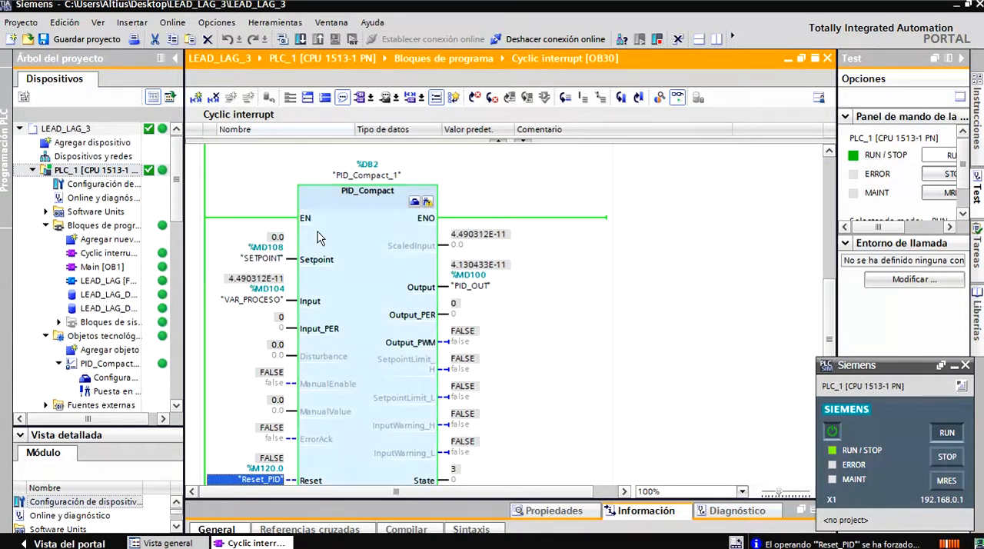
click(427, 203)
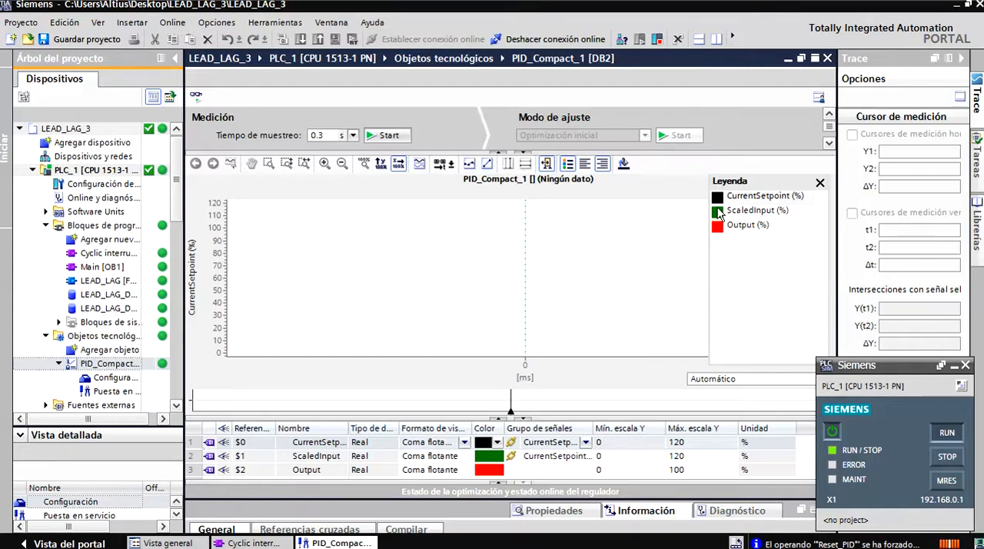
click(820, 184)
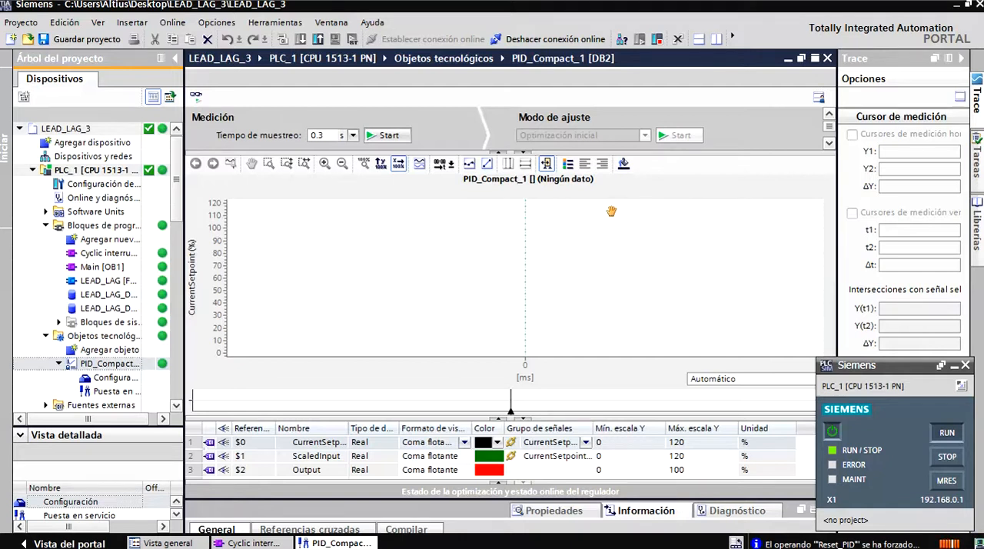
click(389, 138)
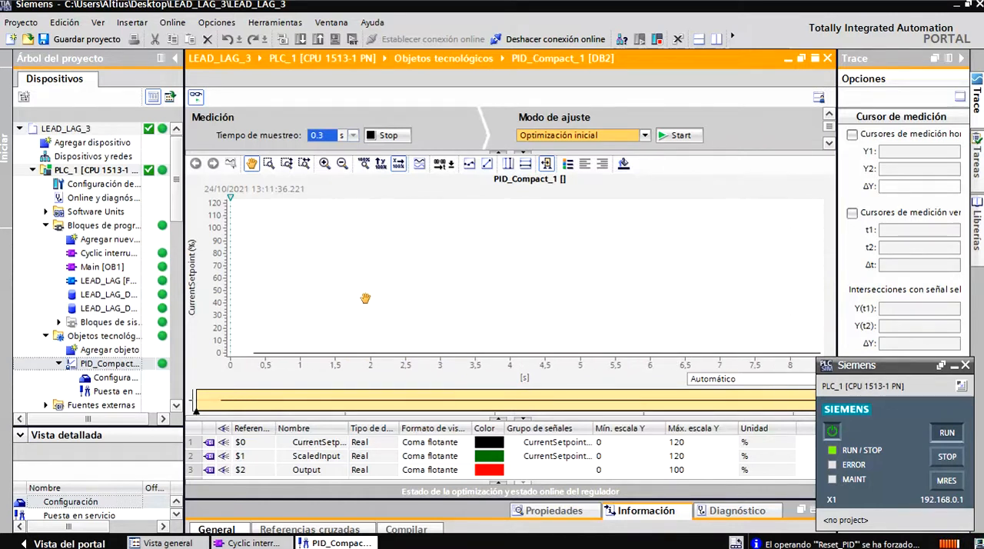
Scale the trend chart's Y axis automatically and hide its overview strip, keeping the time unit on Automático.
click(381, 166)
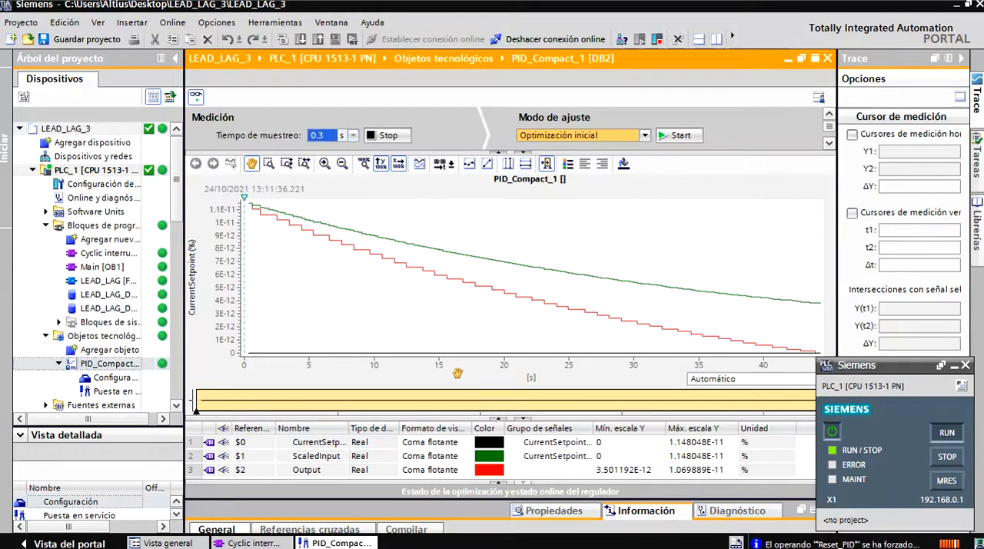
click(547, 166)
drag(468, 419, 470, 409)
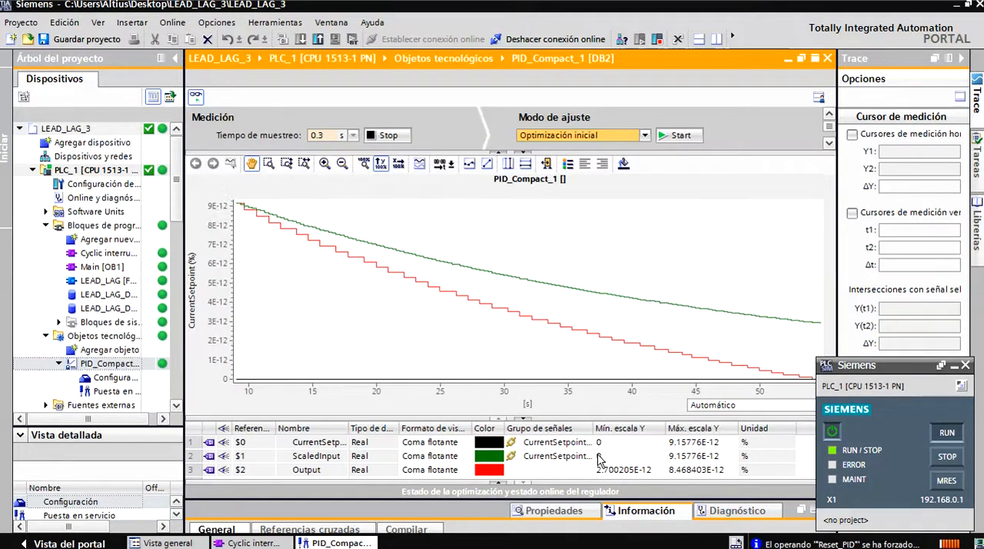
drag(834, 367, 884, 365)
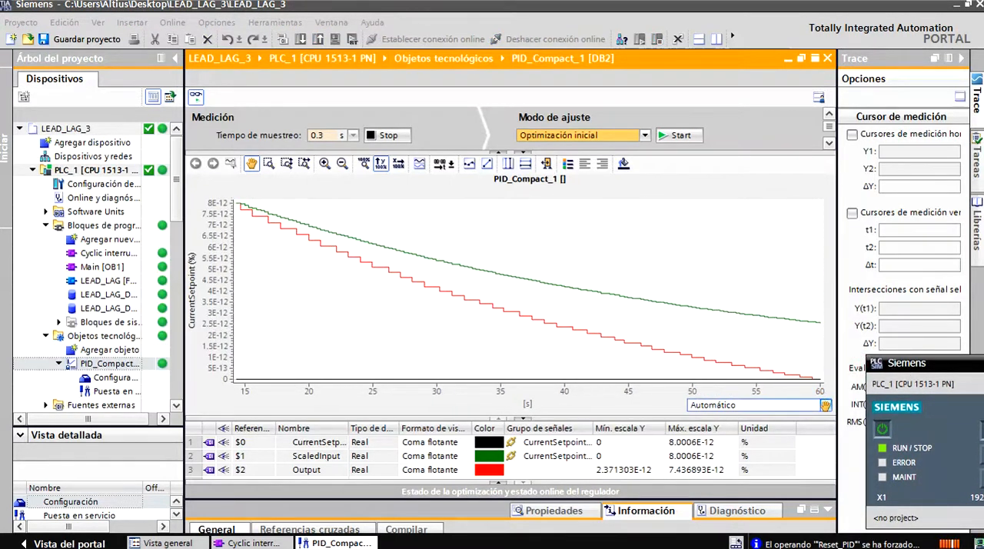
click(825, 405)
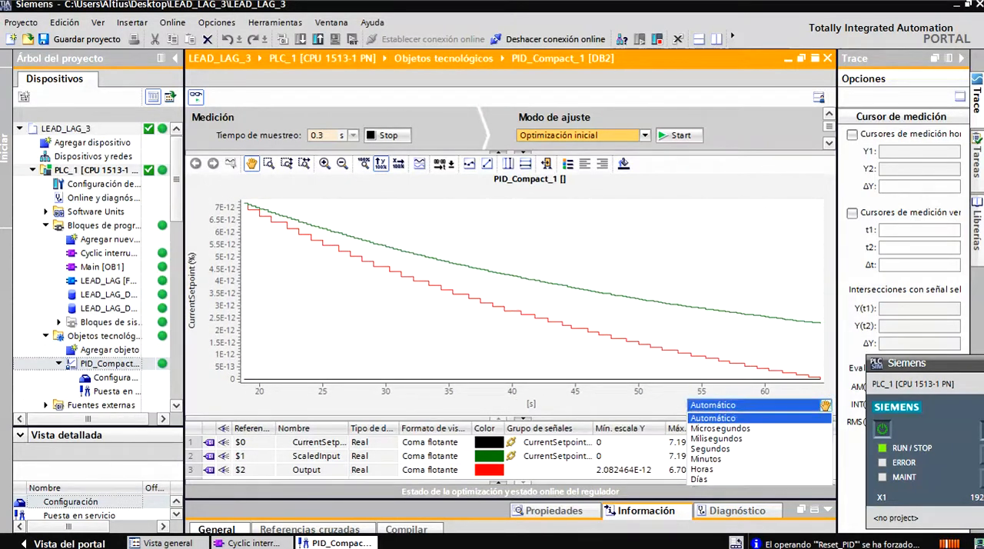
click(825, 405)
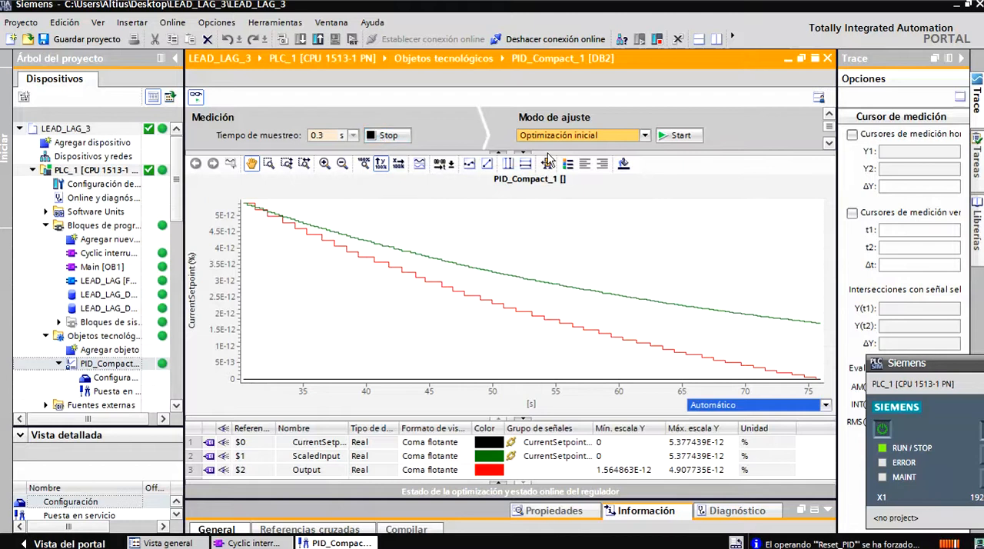
Modify SETPOINT to 1.0 in OB30, examine the response in the PID_Compact_1 commissioning trend and return to OB30.
click(786, 60)
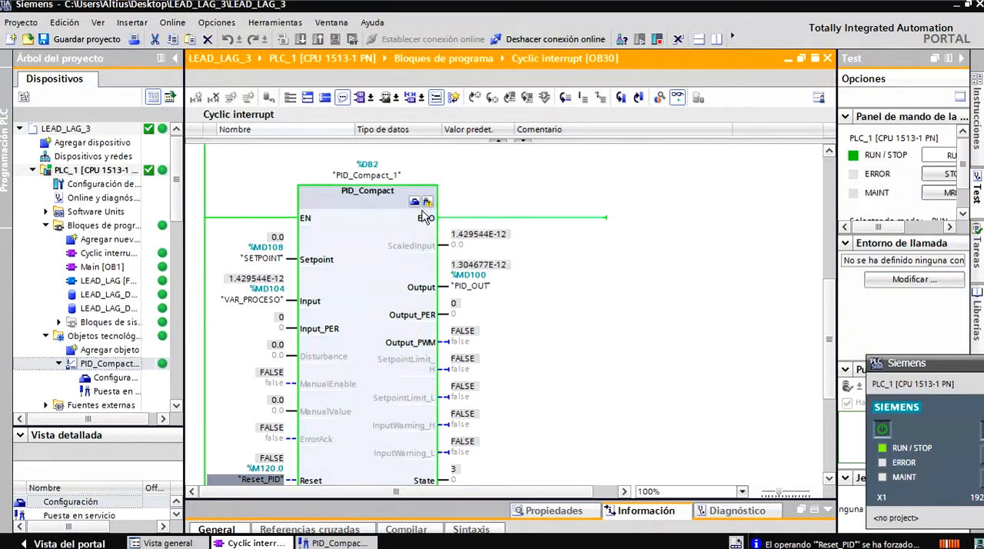
click(270, 239)
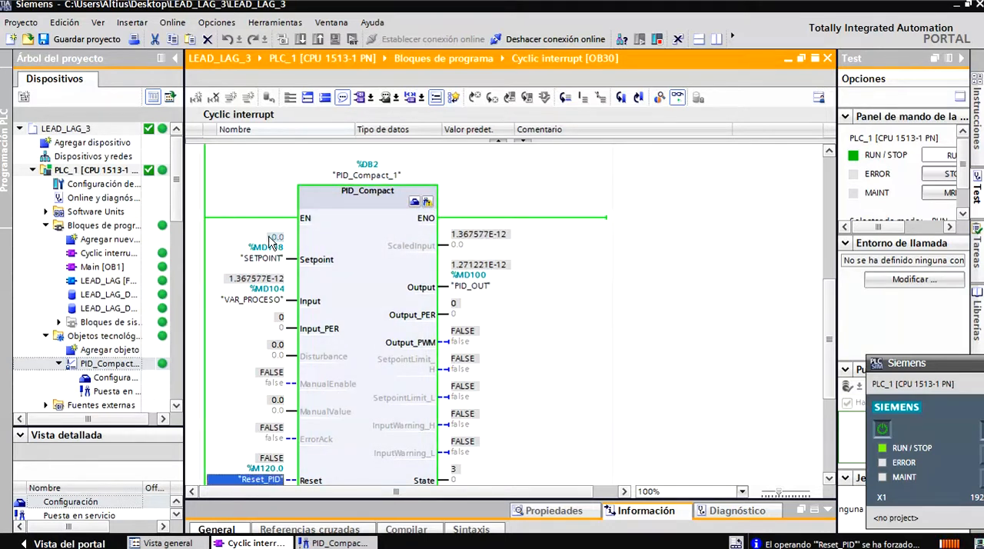
right_click(269, 241)
right_click(265, 252)
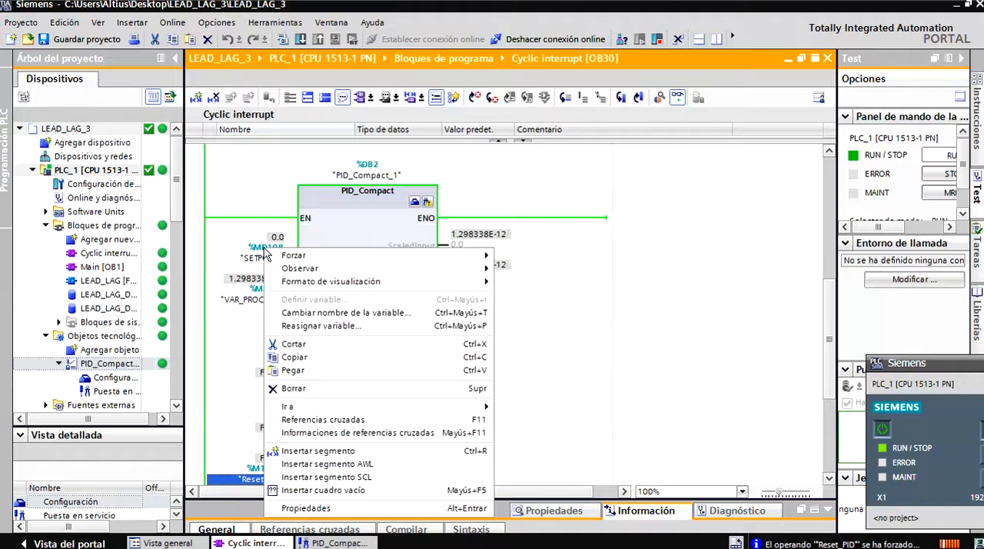
click(261, 259)
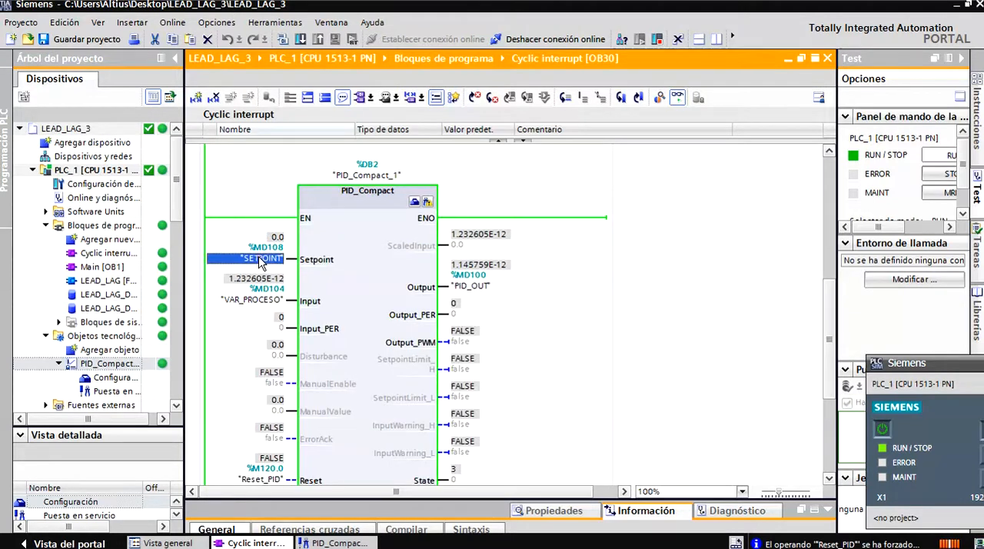
right_click(261, 259)
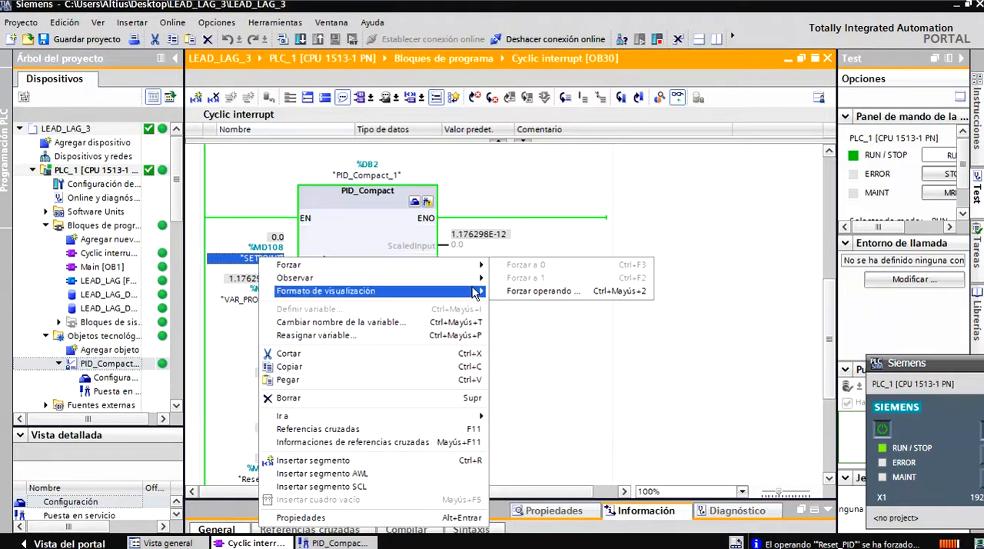
click(539, 291)
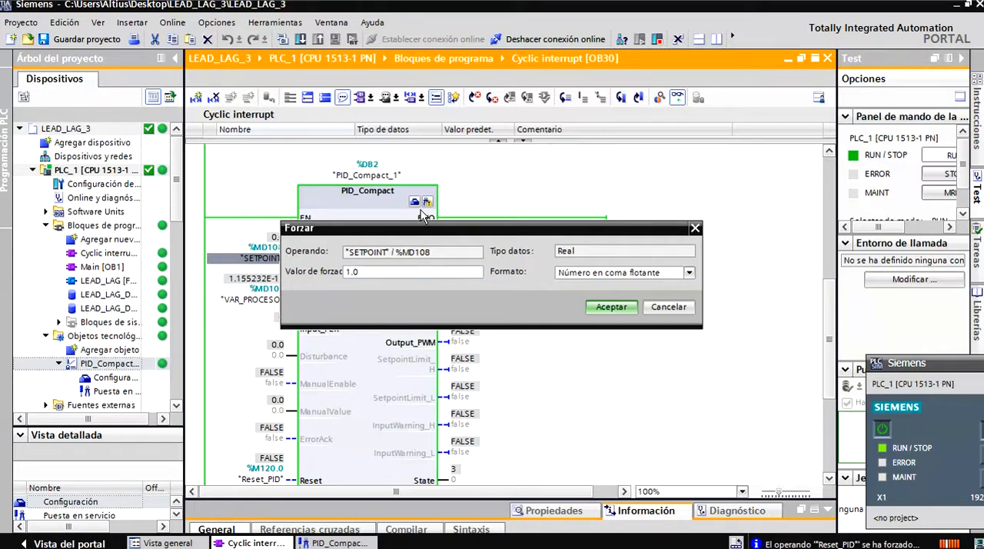
click(605, 307)
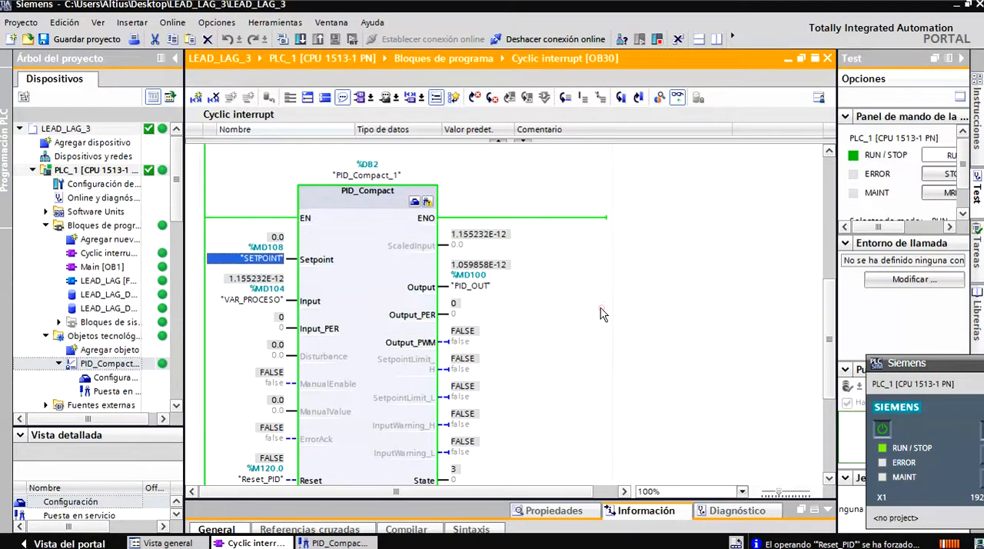
click(427, 202)
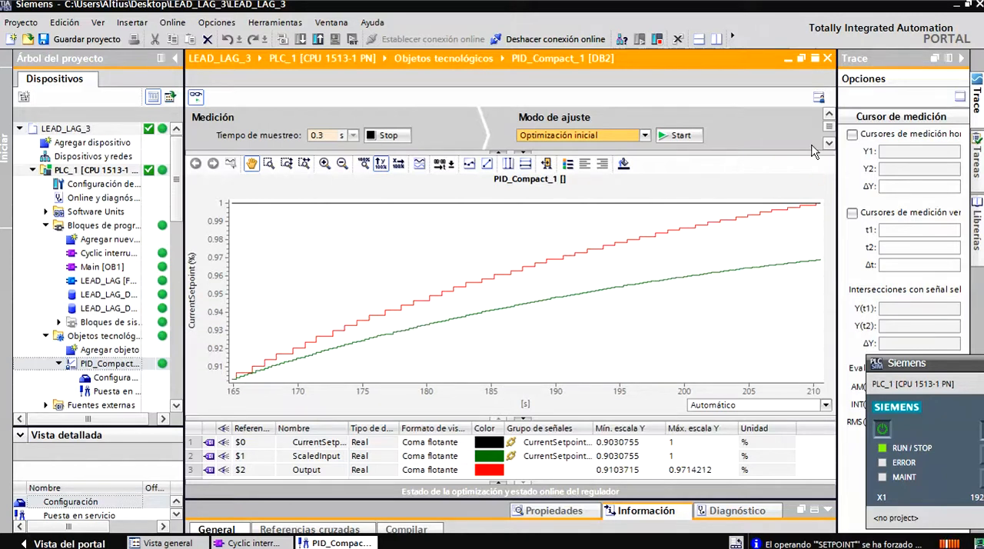
click(788, 59)
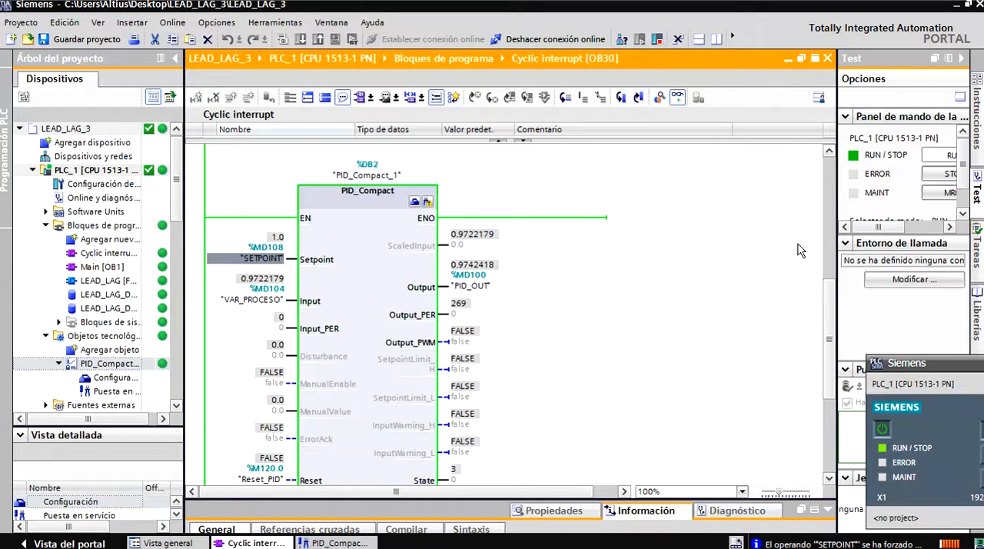
Force Reset_PID (%M120.0) to 1 in OB30 to hold the PID_Compact controller in reset.
scroll(824, 286, down, 1)
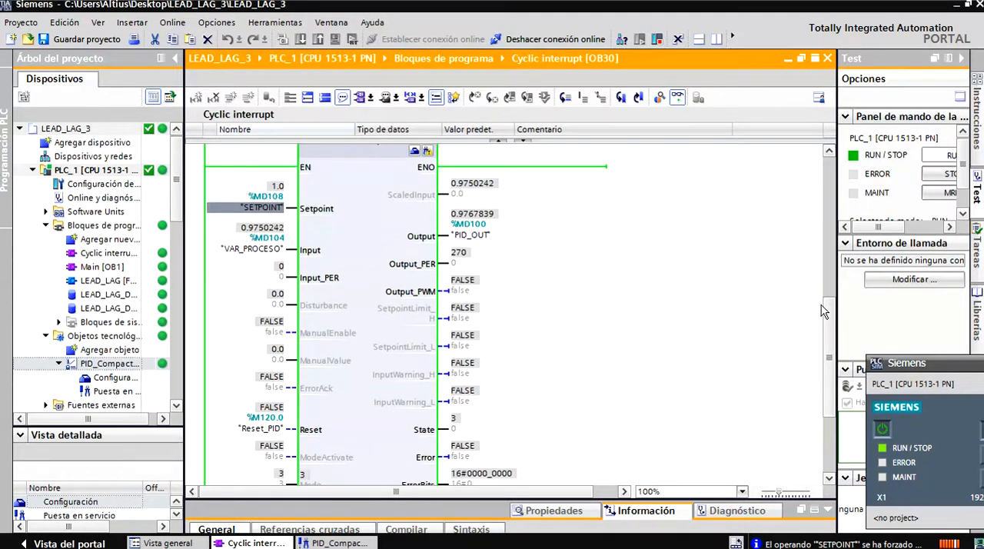
right_click(268, 432)
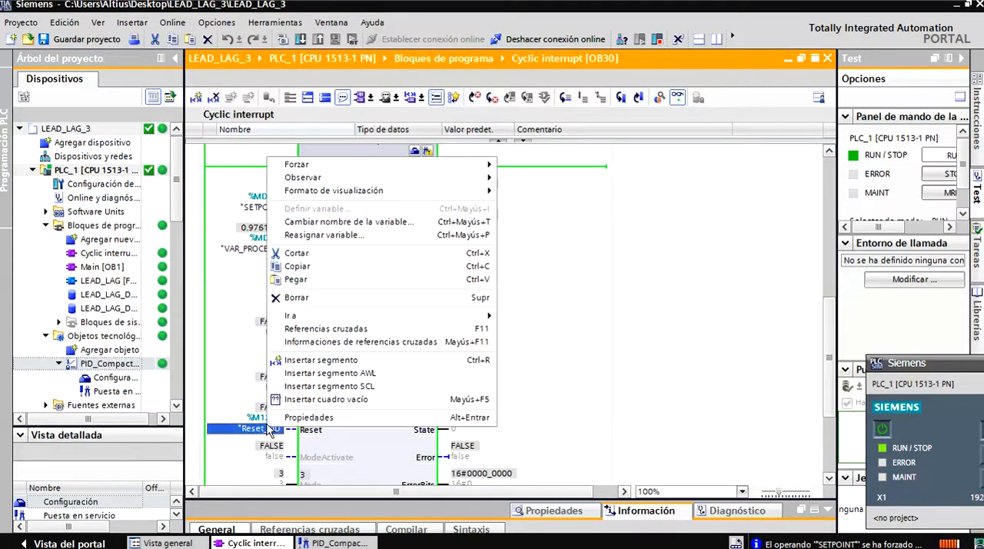
mouse_move(382, 169)
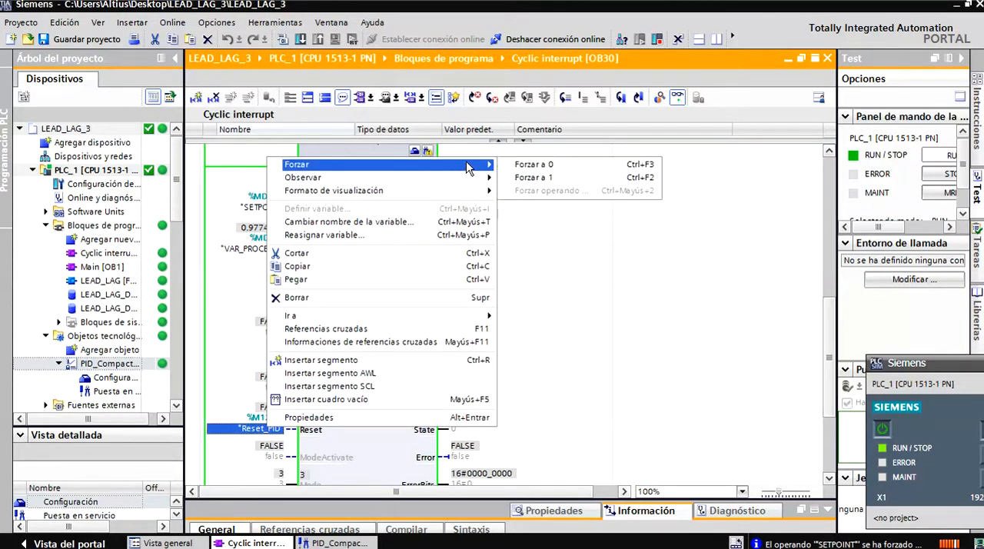
click(519, 179)
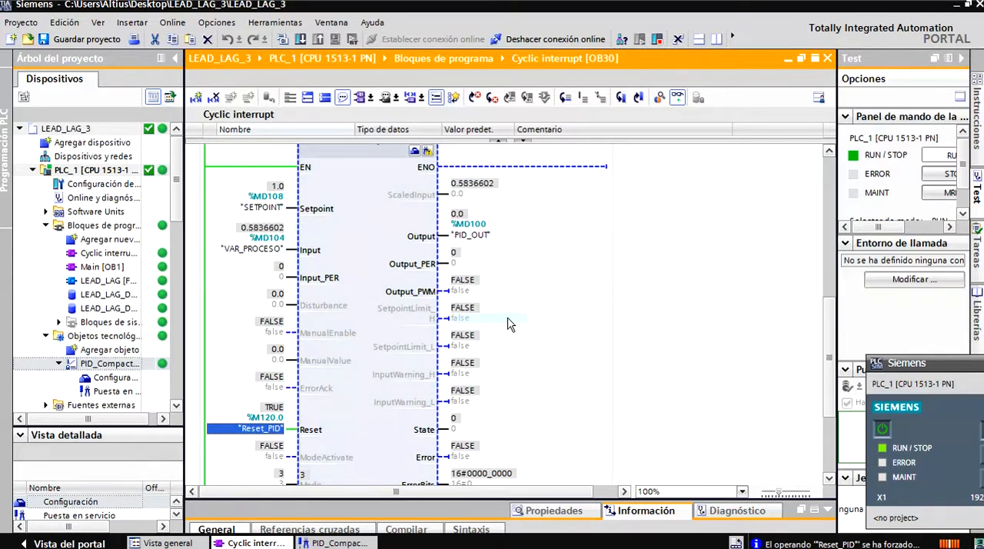
Set Ganancia proporcional to 2.0 in PID_Compact_1's Parámetros PID, as online value and project start value, and close the configuration.
scroll(503, 327, up, 3)
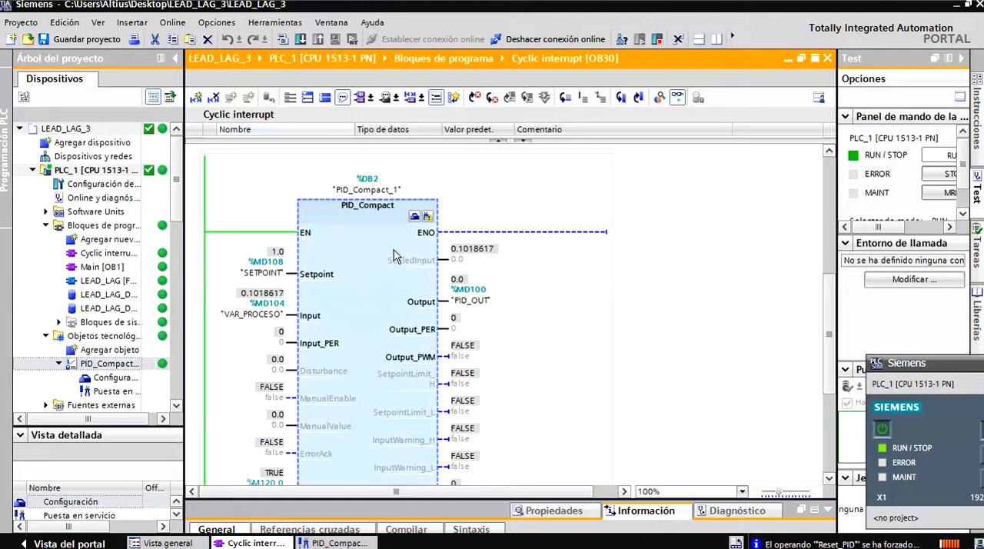
click(414, 216)
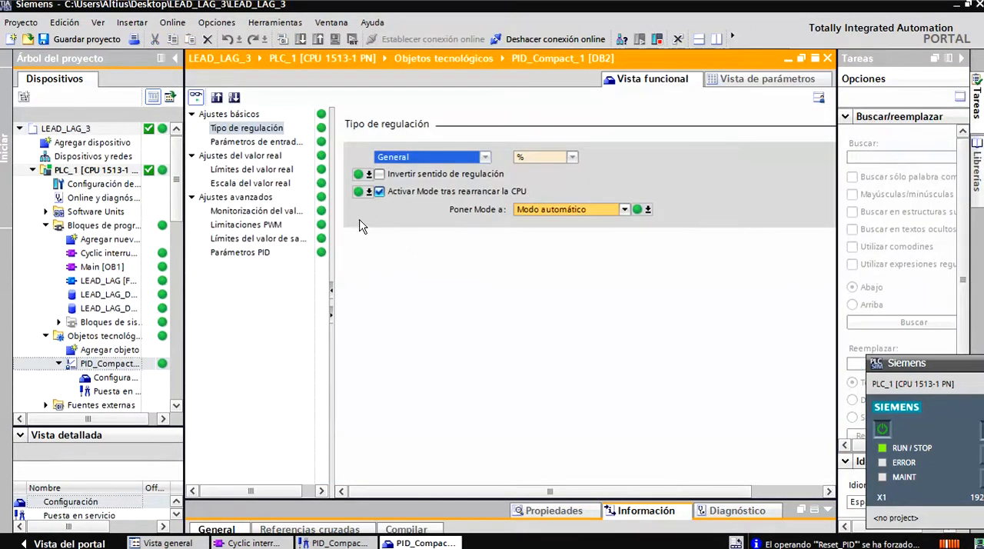
click(260, 251)
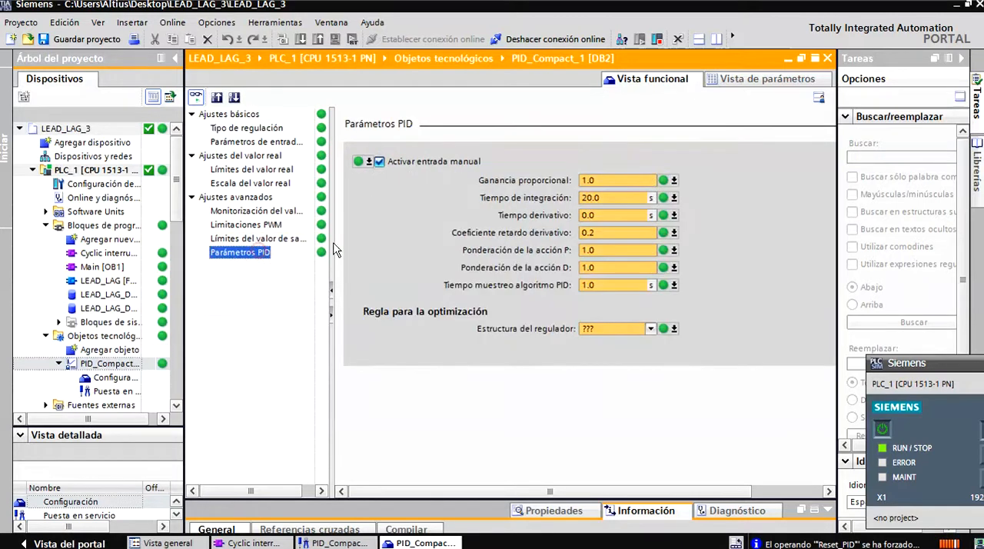
text(2)
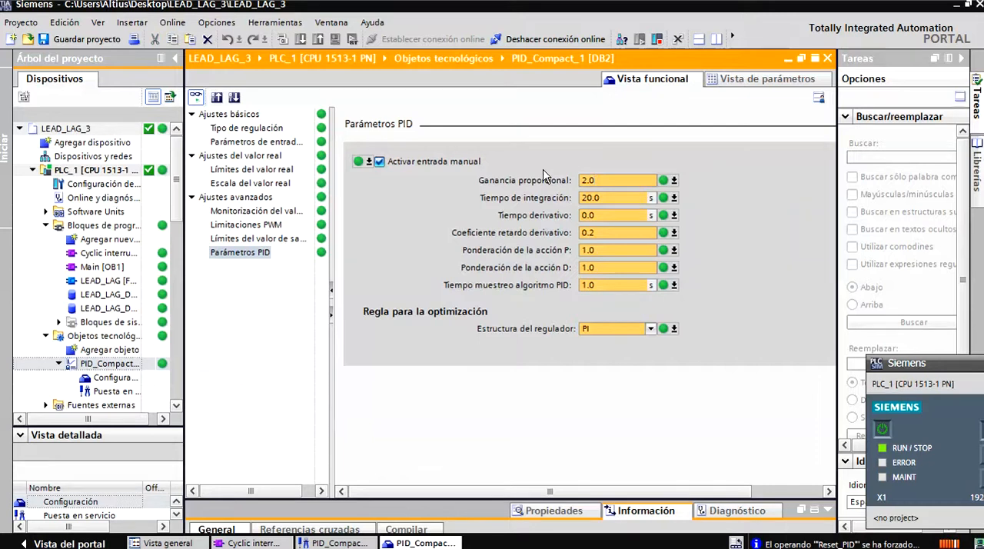
click(674, 181)
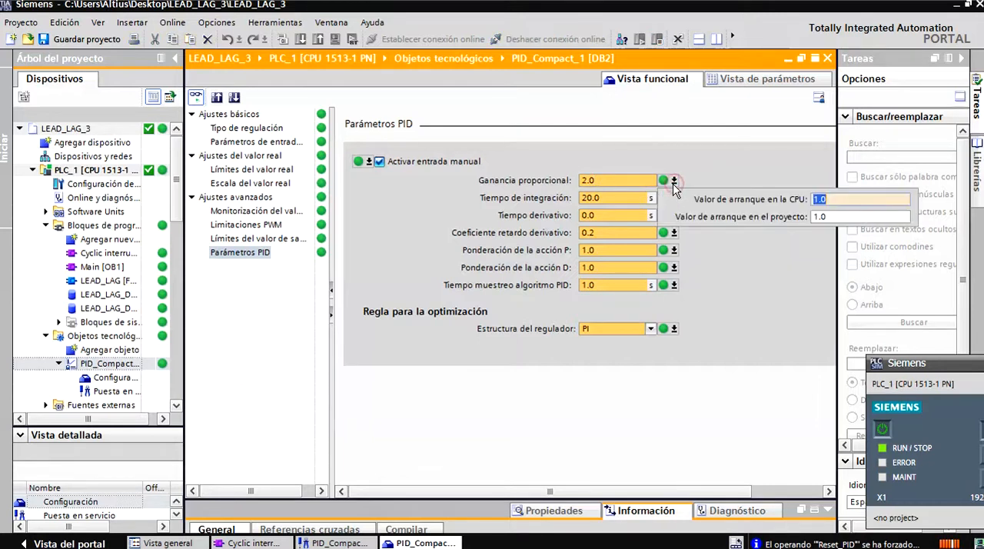
drag(832, 216, 803, 219)
text(2.0)
key(Return)
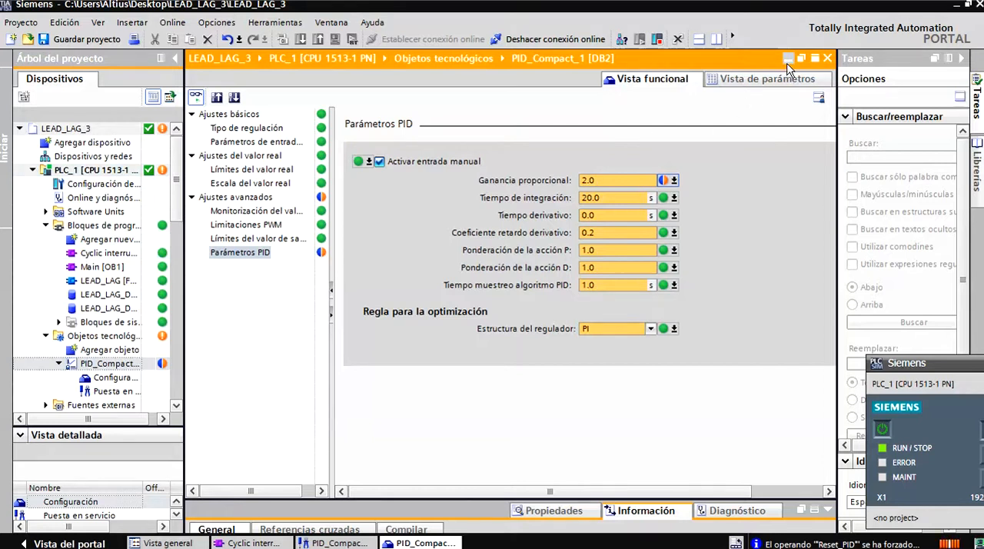
click(827, 59)
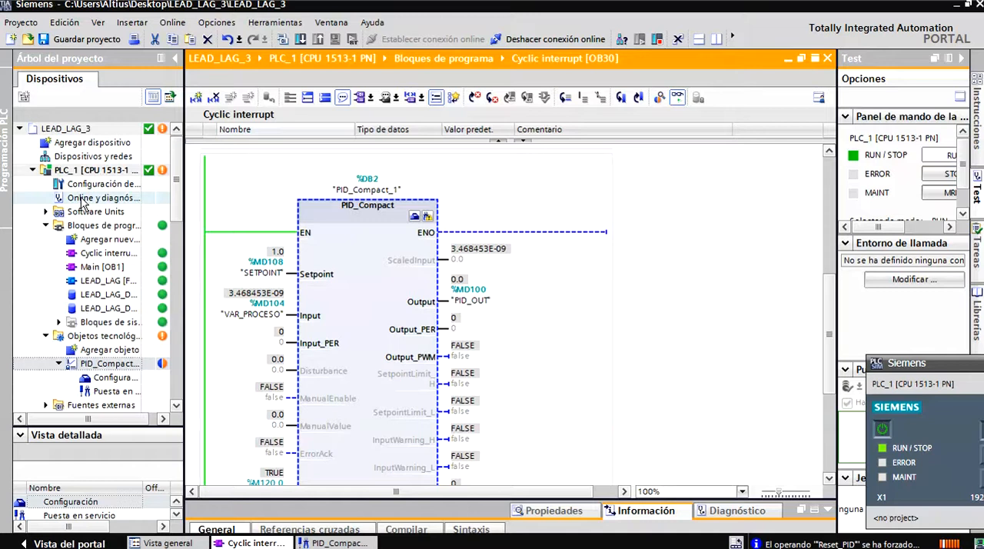
Load the program blocks into PLC_1 and turn monitoring of OB30 back on.
click(96, 226)
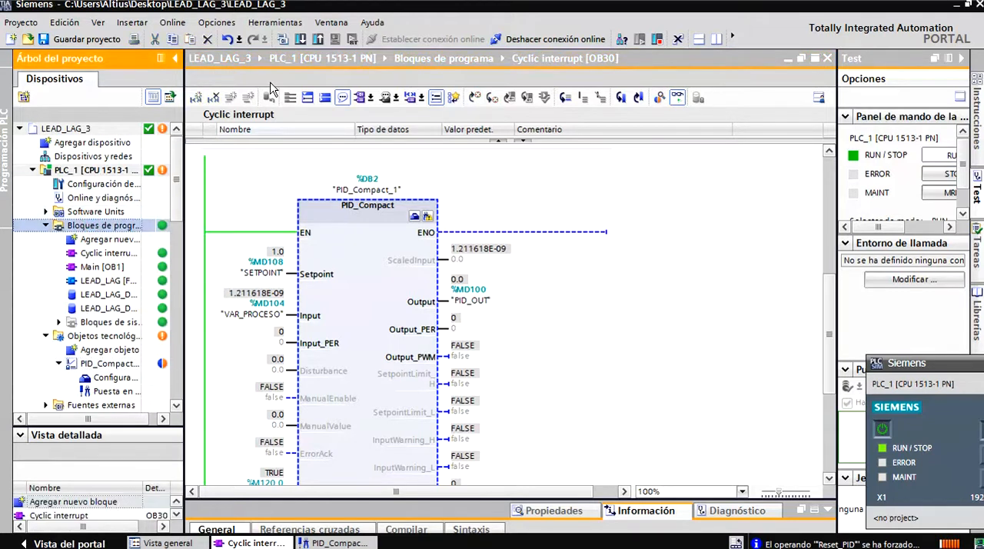
click(299, 39)
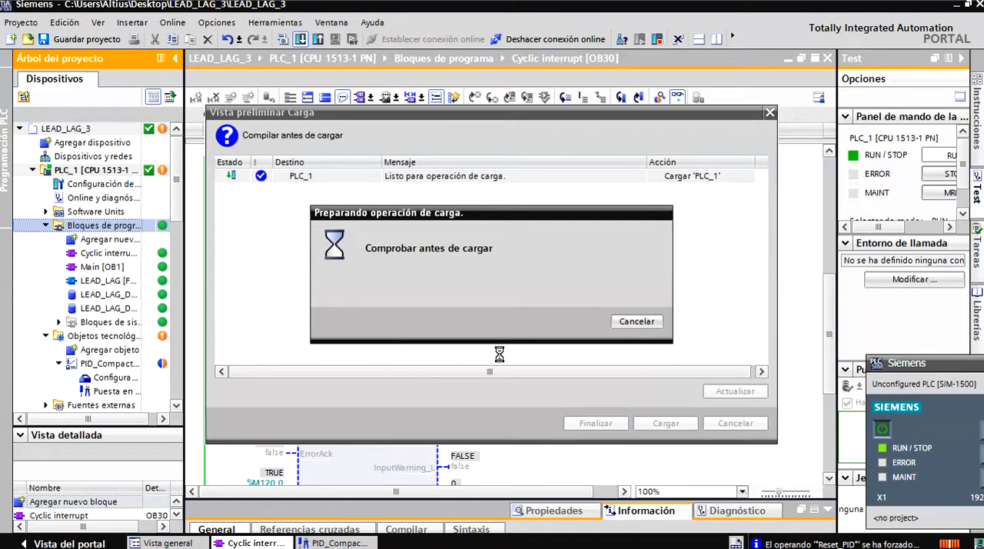
click(662, 426)
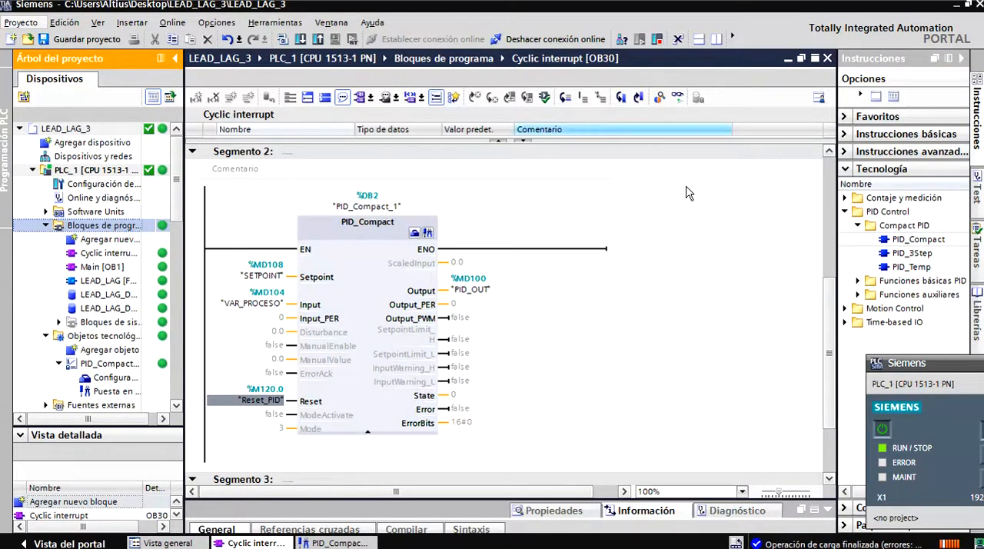
click(676, 98)
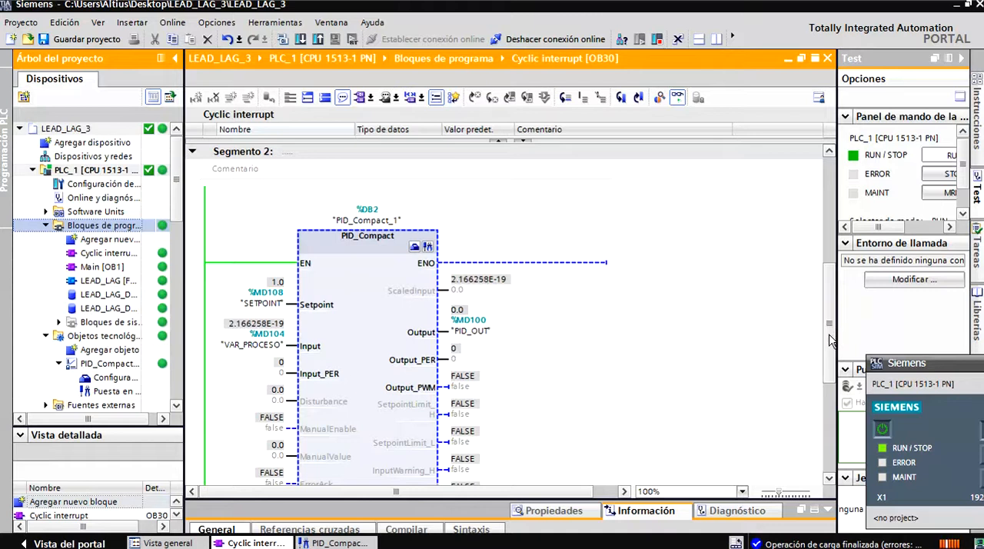
Modify SETPOINT (%MD108) to 0.0 at the PID_Compact block in OB30.
scroll(654, 343, down, 1)
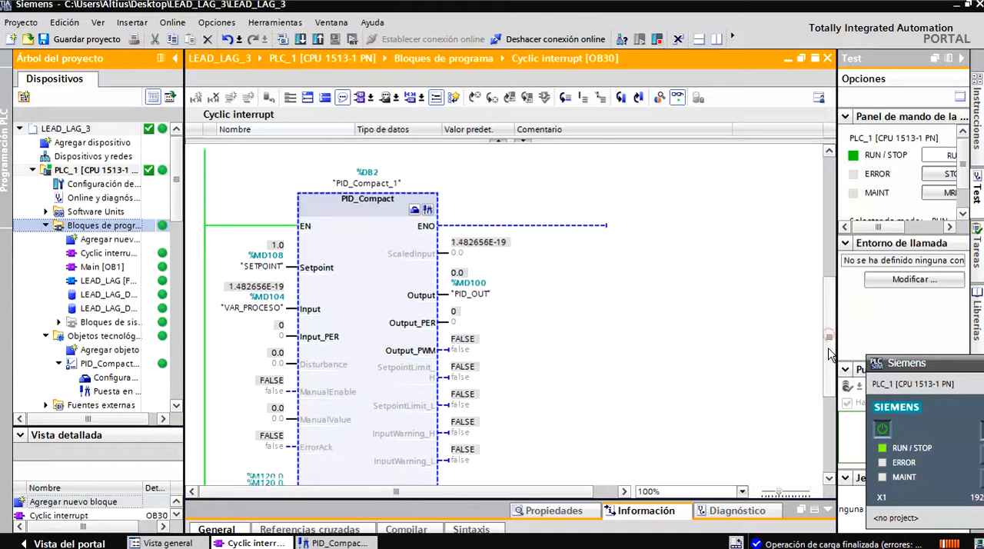
right_click(278, 260)
mouse_move(306, 276)
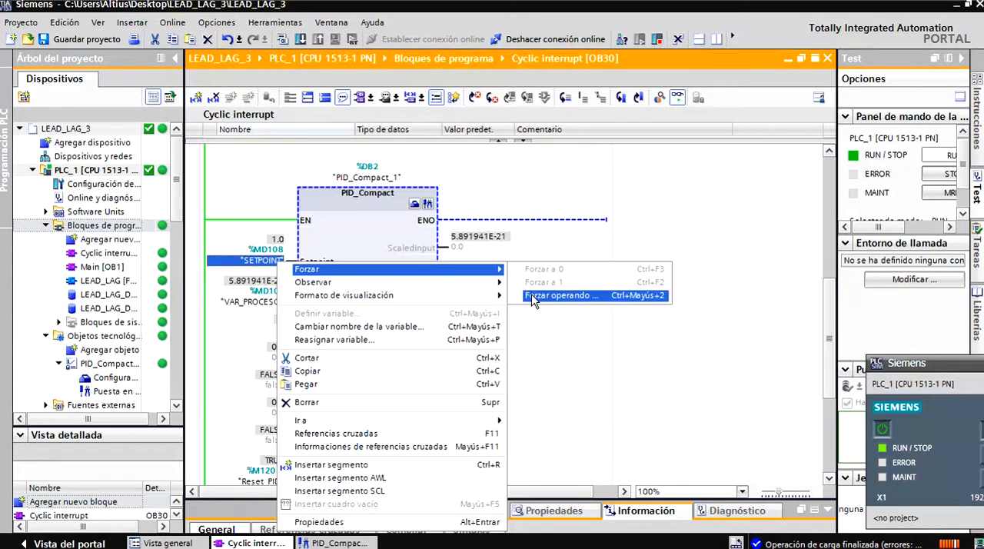
click(534, 297)
text(0.)
click(444, 276)
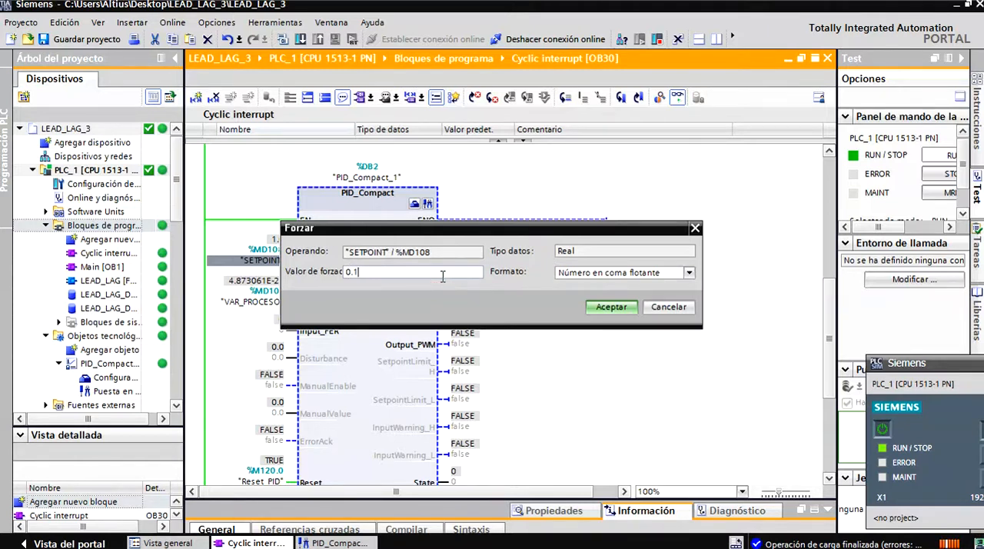
key(Return)
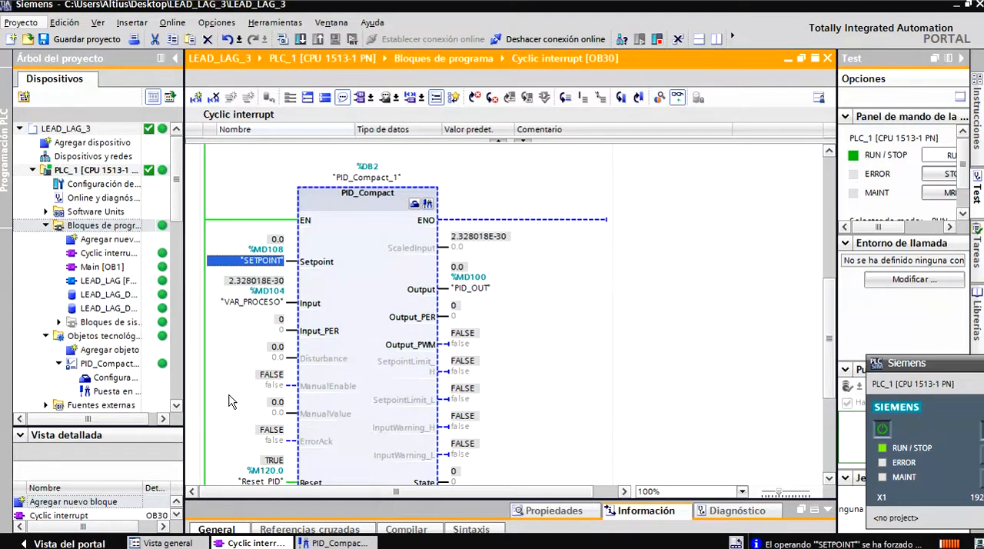
Force Reset_PID (%M120.0) to 0 so that the controller runs again.
scroll(231, 400, down, 3)
right_click(267, 374)
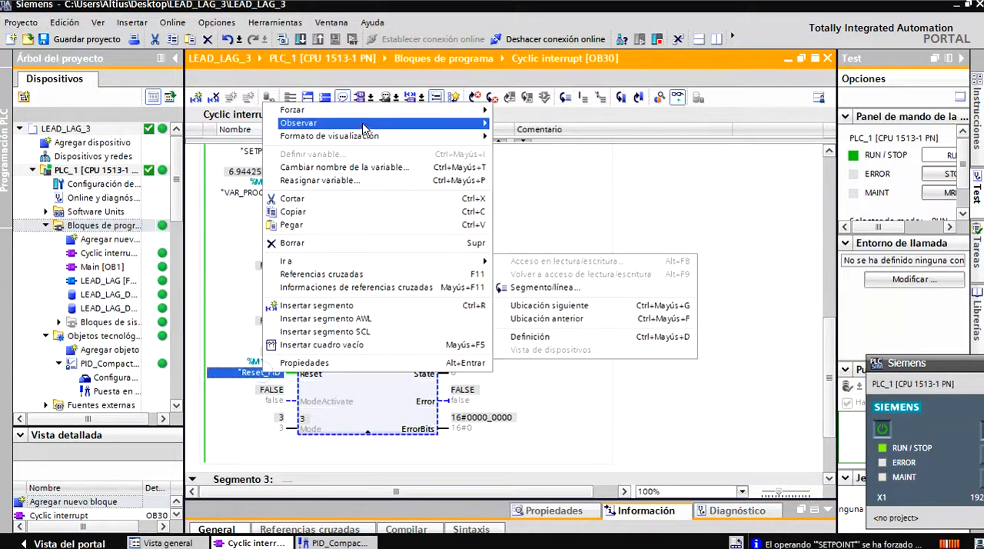
mouse_move(400, 112)
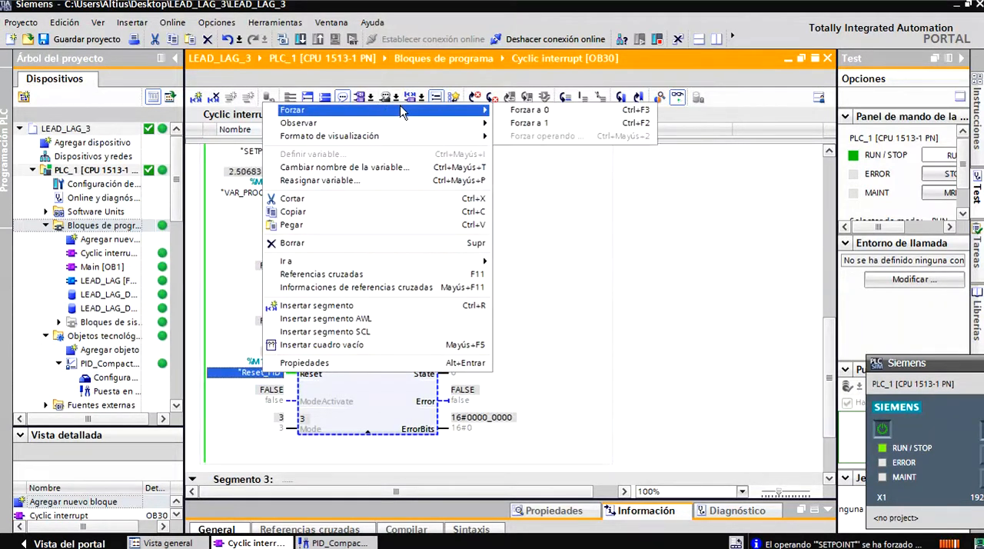
click(515, 114)
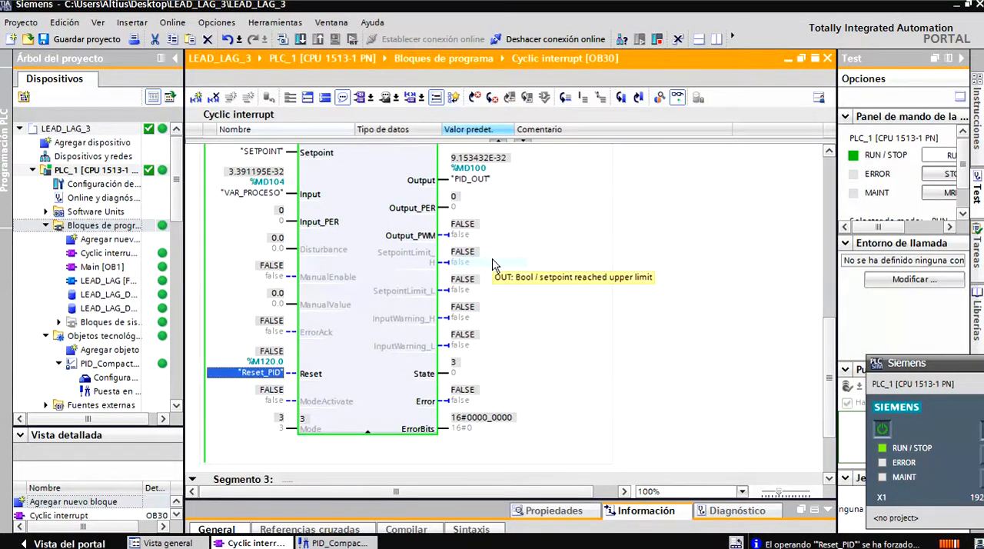
click(520, 344)
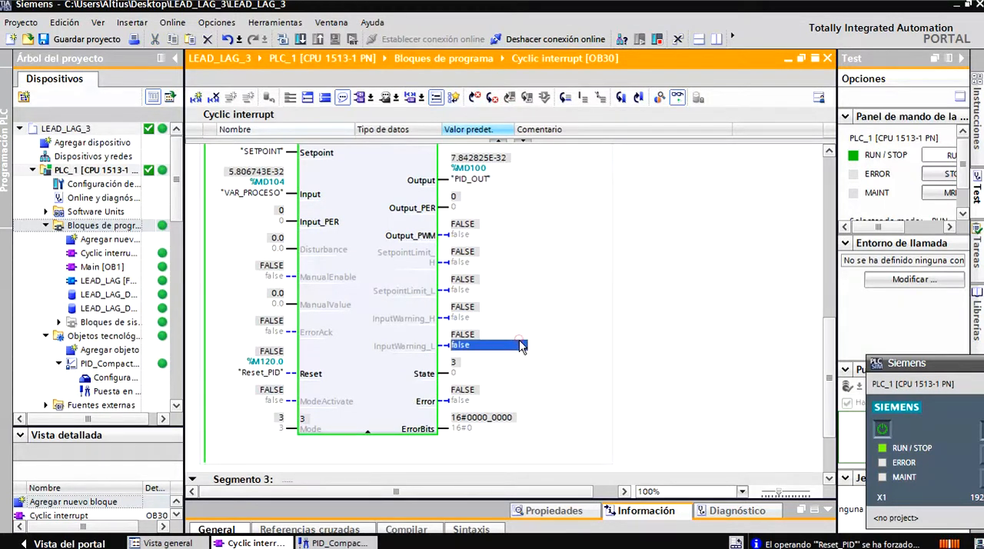
Apply a setpoint step by modifying SETPOINT to 1.0, examine the response in the commissioning trend and return to OB30.
scroll(527, 347, up, 1)
scroll(527, 348, up, 4)
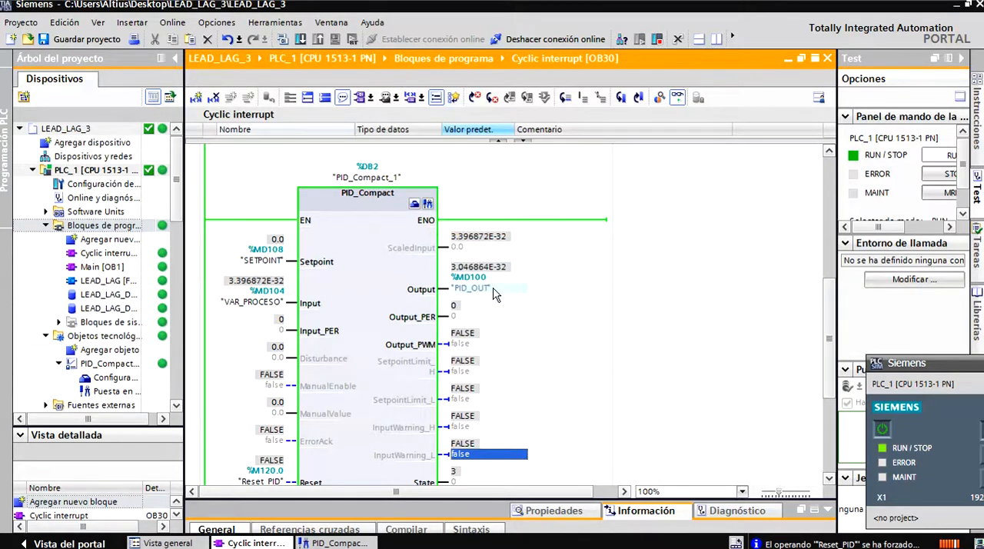
right_click(263, 262)
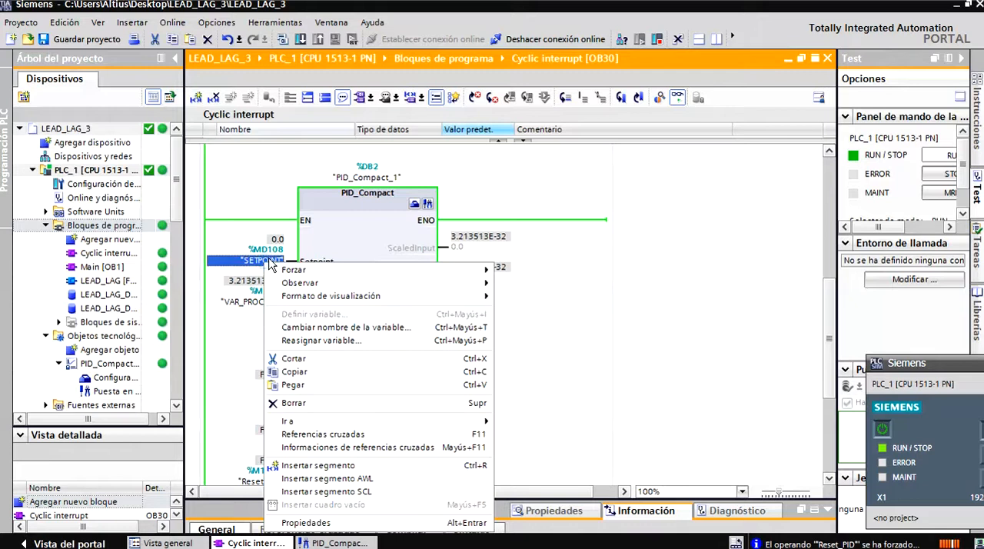
mouse_move(299, 271)
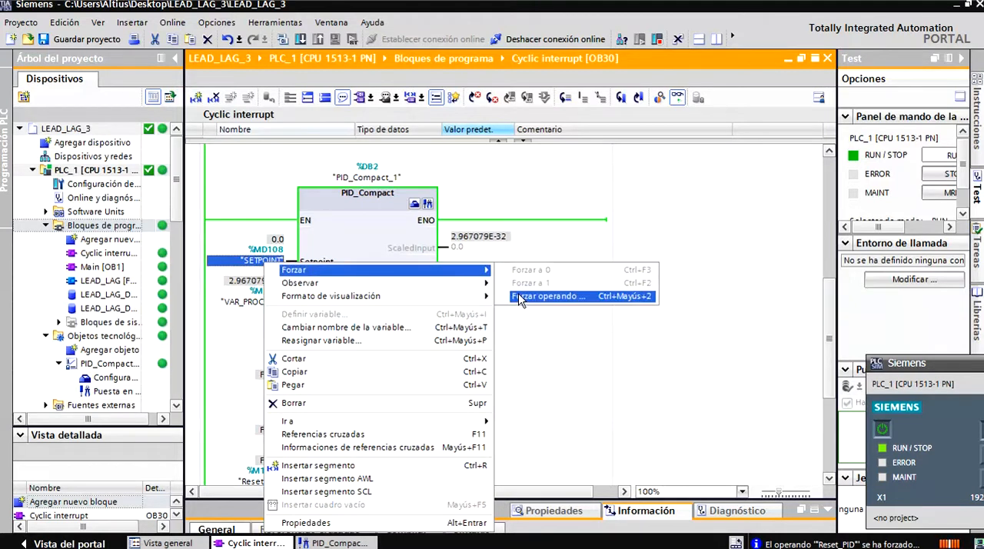
click(538, 295)
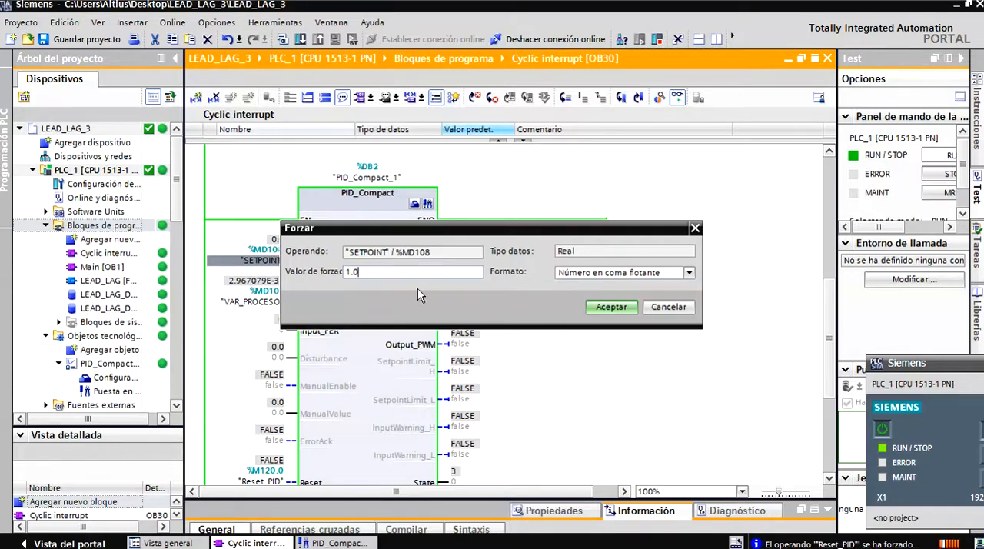
click(594, 308)
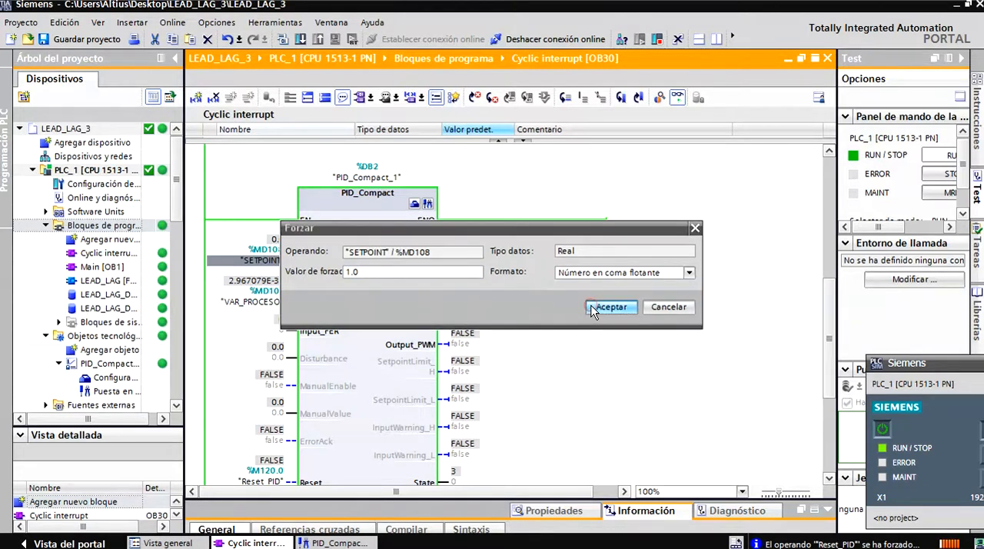
click(427, 204)
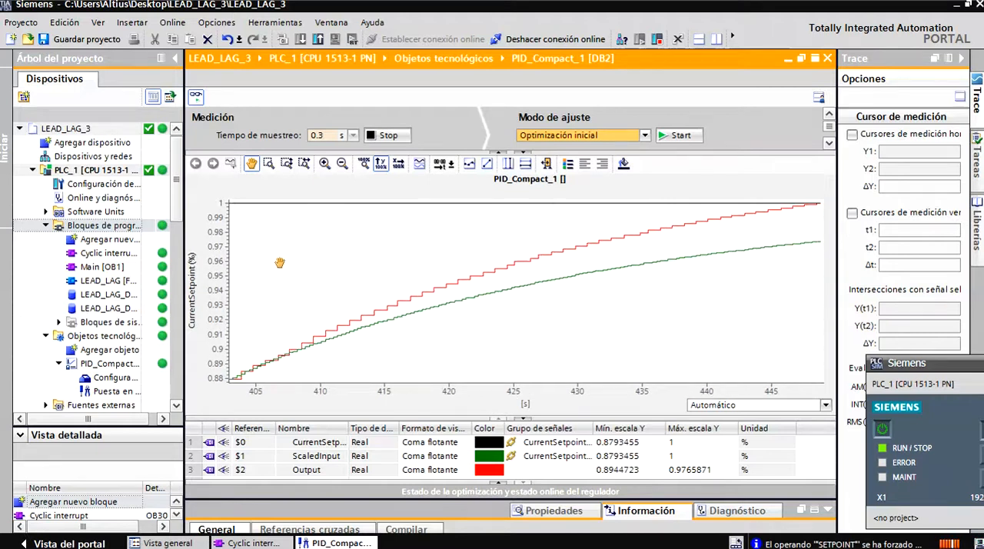
click(787, 59)
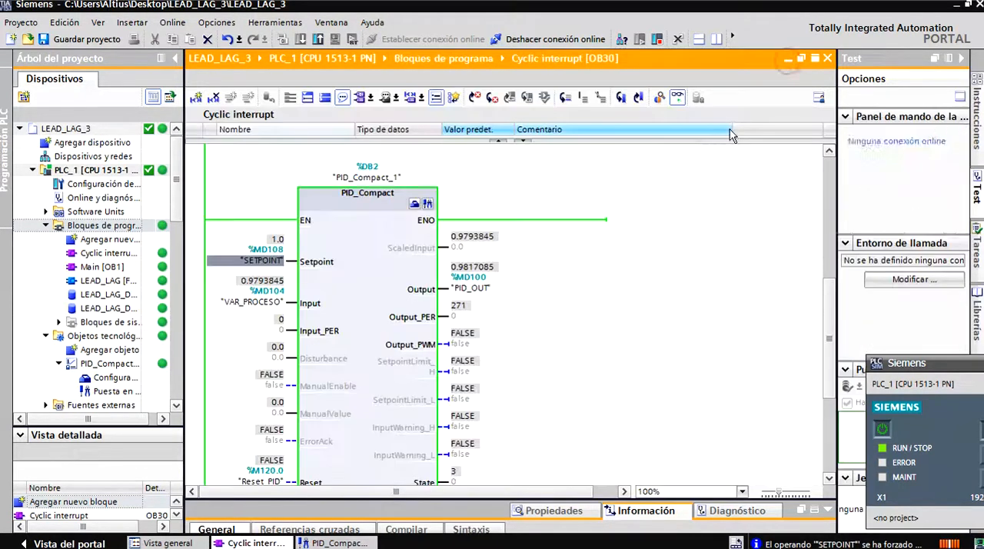
Set the PID_Compact_1 proportional gain to 3.0, both as the project start value and online, close the configuration and save the project.
click(415, 205)
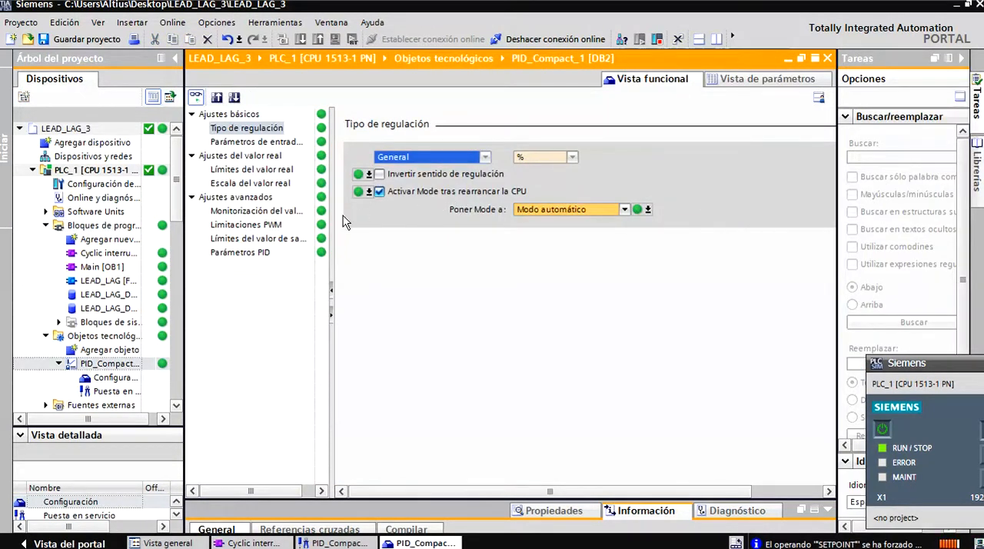
click(245, 253)
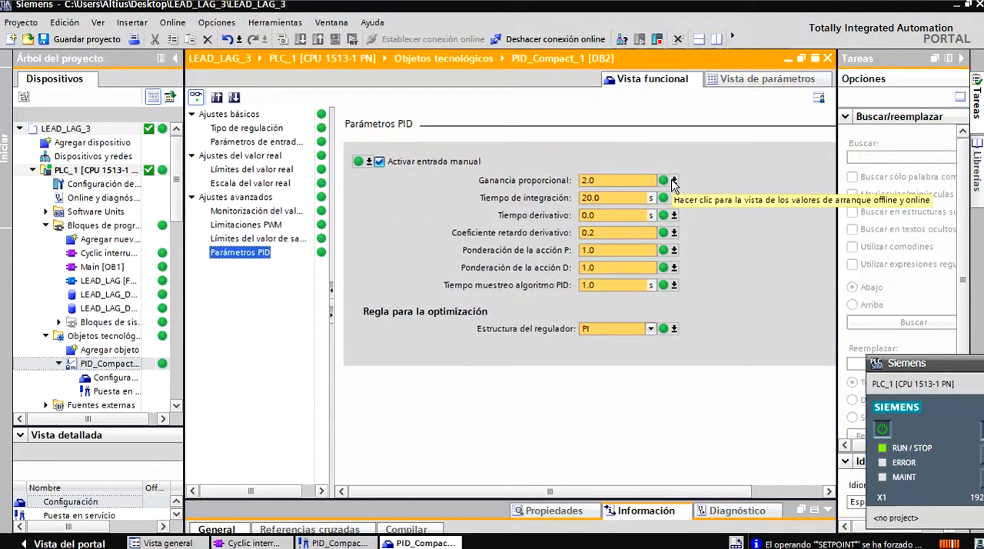
click(674, 181)
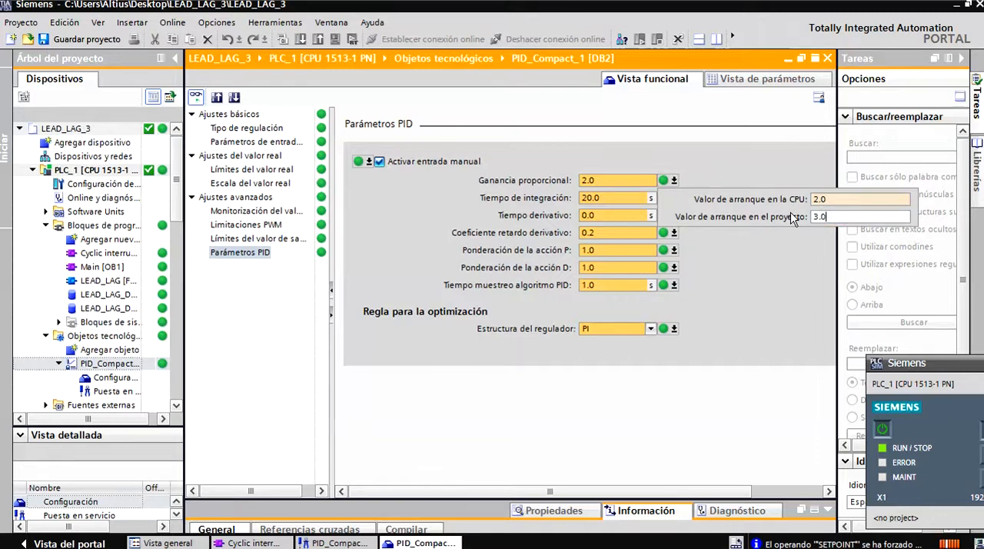
key(Return)
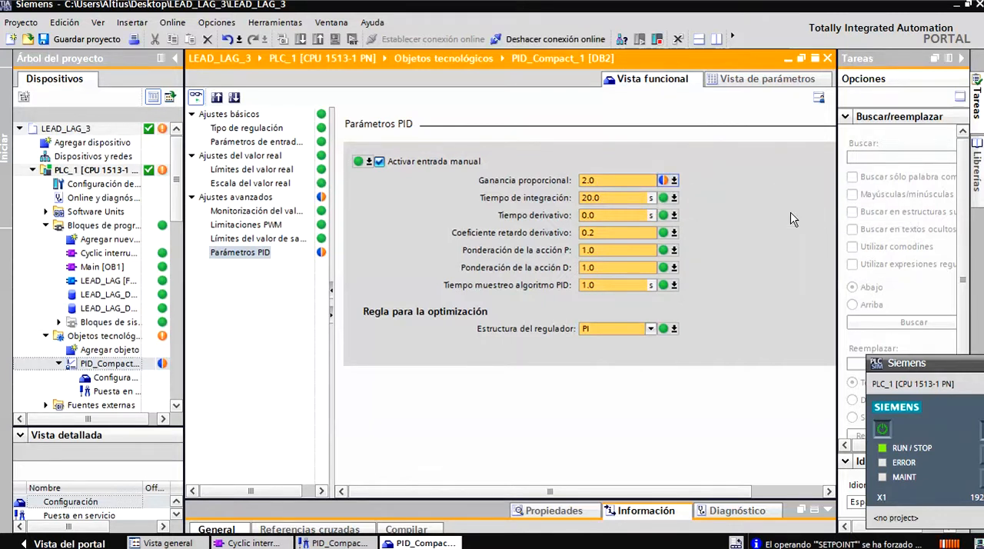
double_click(602, 180)
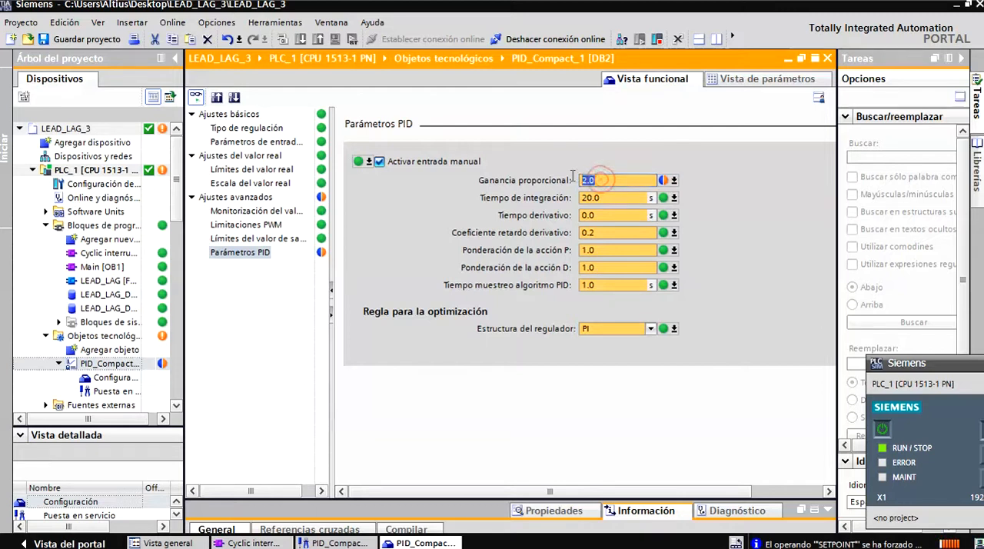
text(3)
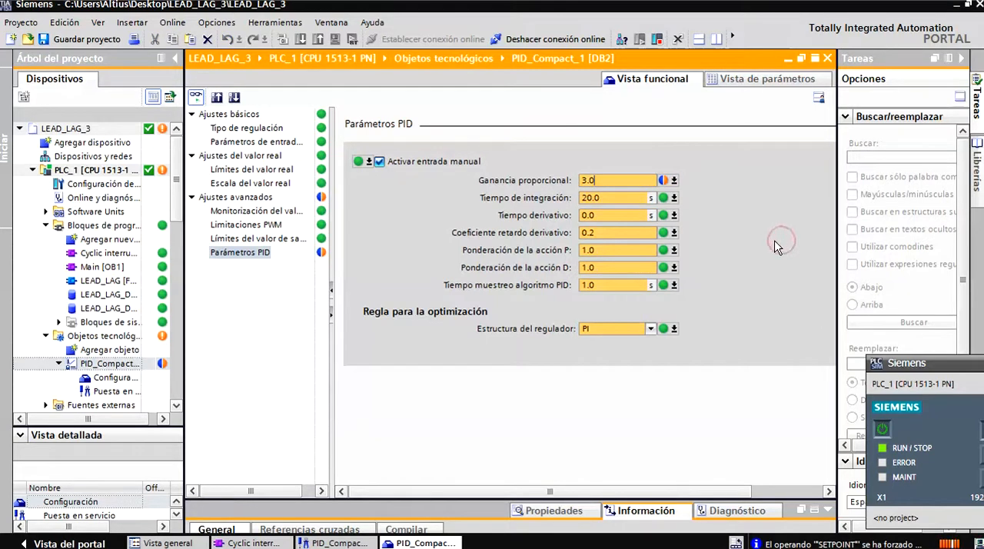
click(827, 57)
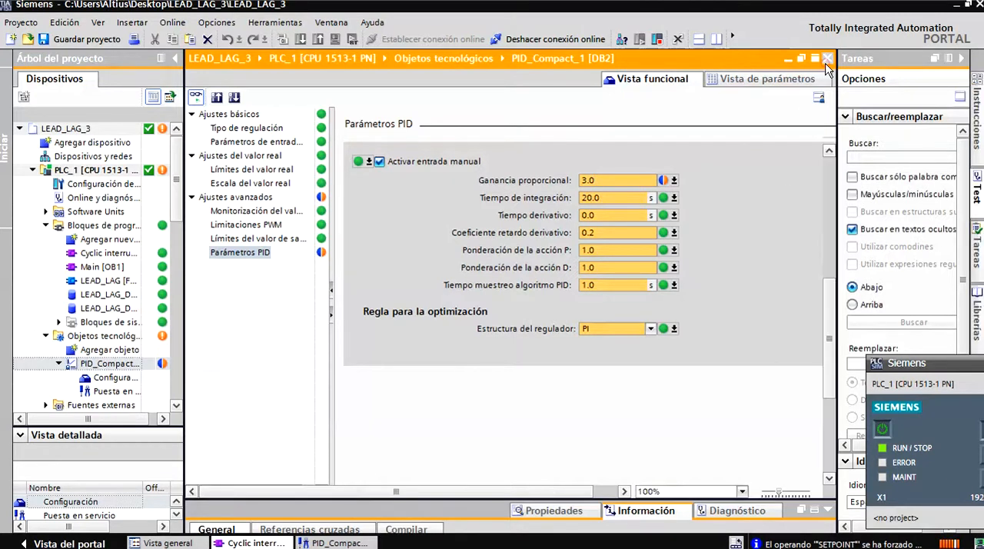
click(87, 38)
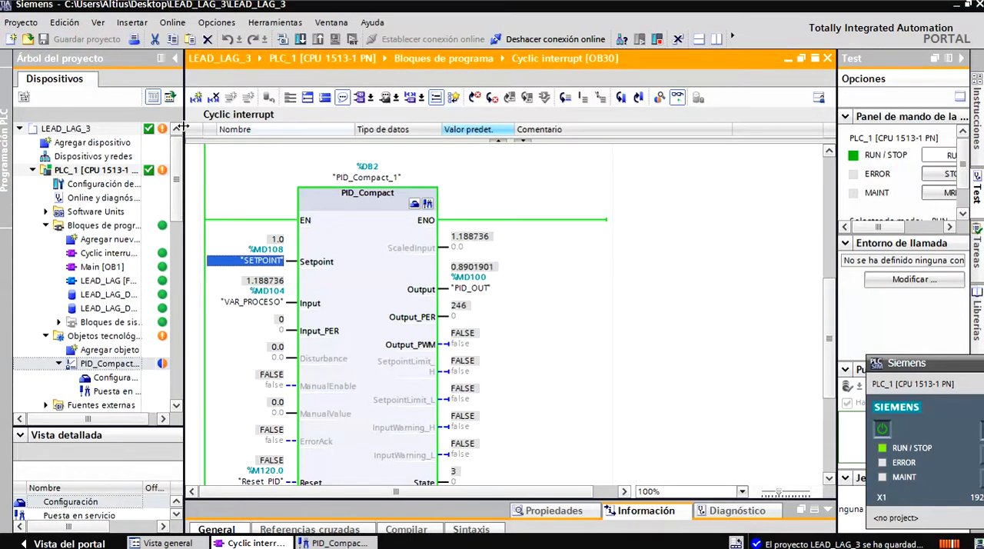
Force Reset_PID (%M120.0) to 1 at the PID_Compact block in OB30.
scroll(263, 355, down, 3)
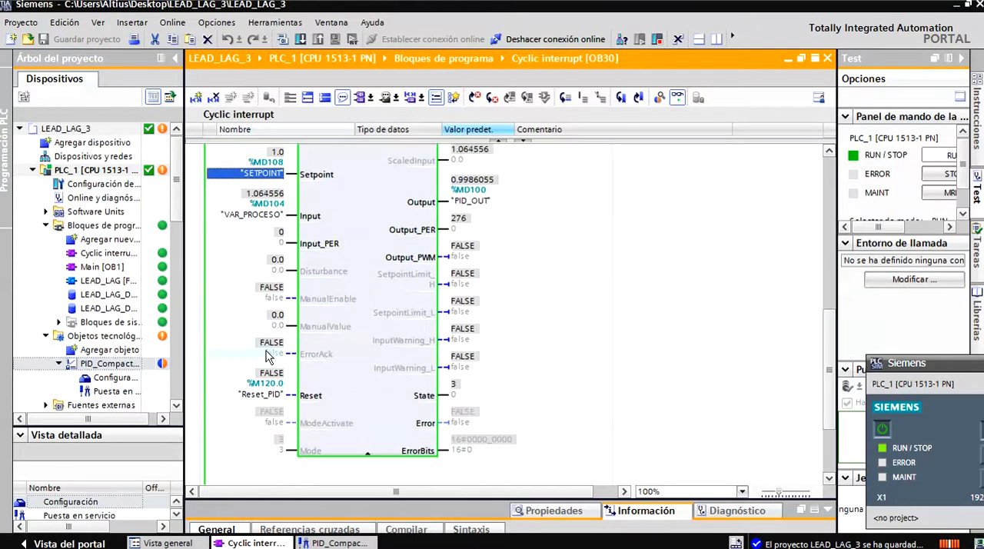
right_click(263, 393)
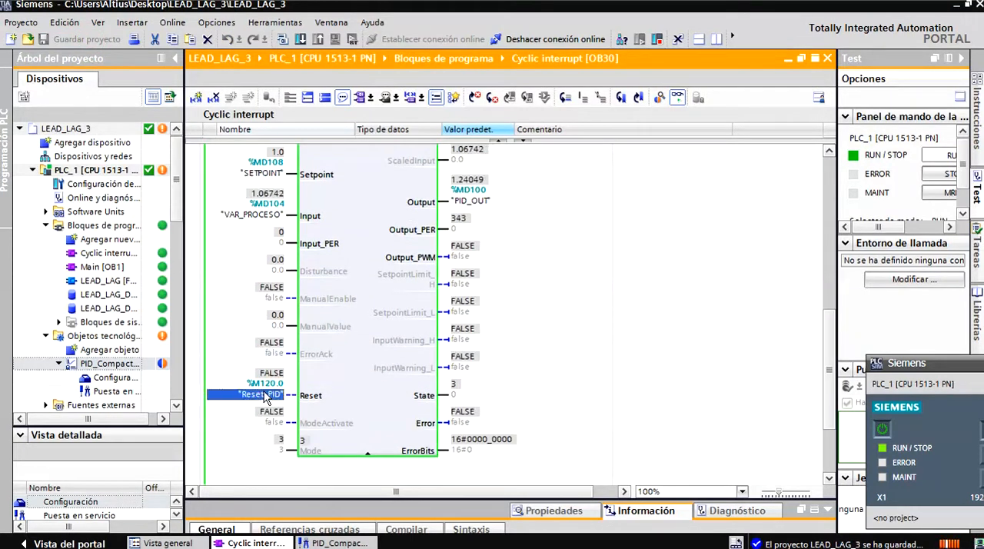
mouse_move(352, 132)
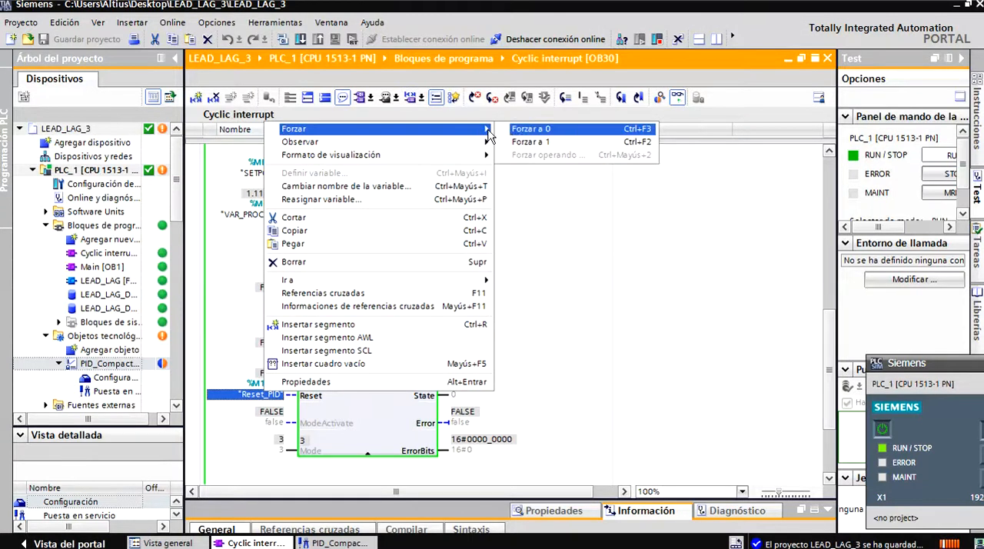
click(516, 145)
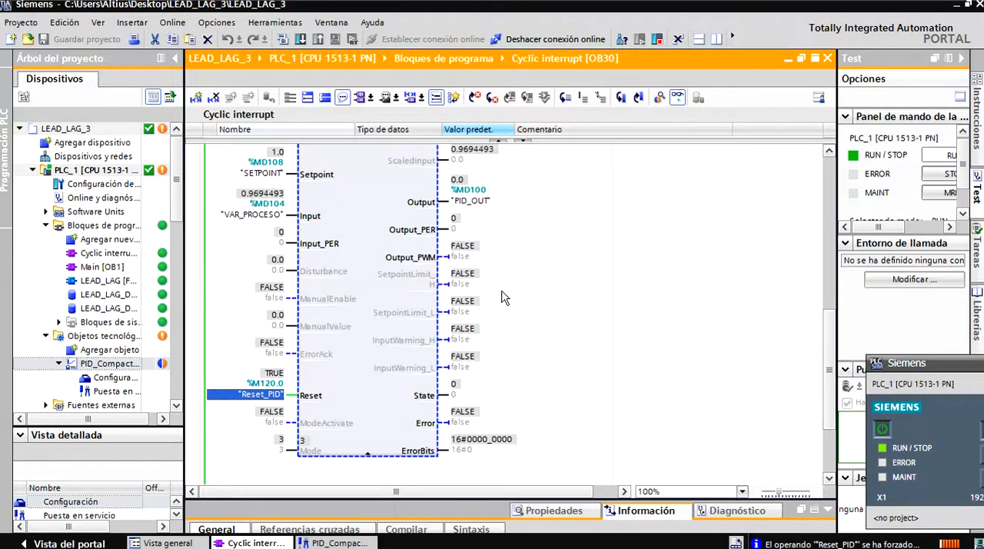
Modify the SETPOINT operand (%MD108) of the PID_Compact block to 0.0.
scroll(503, 238, up, 5)
click(377, 311)
right_click(265, 326)
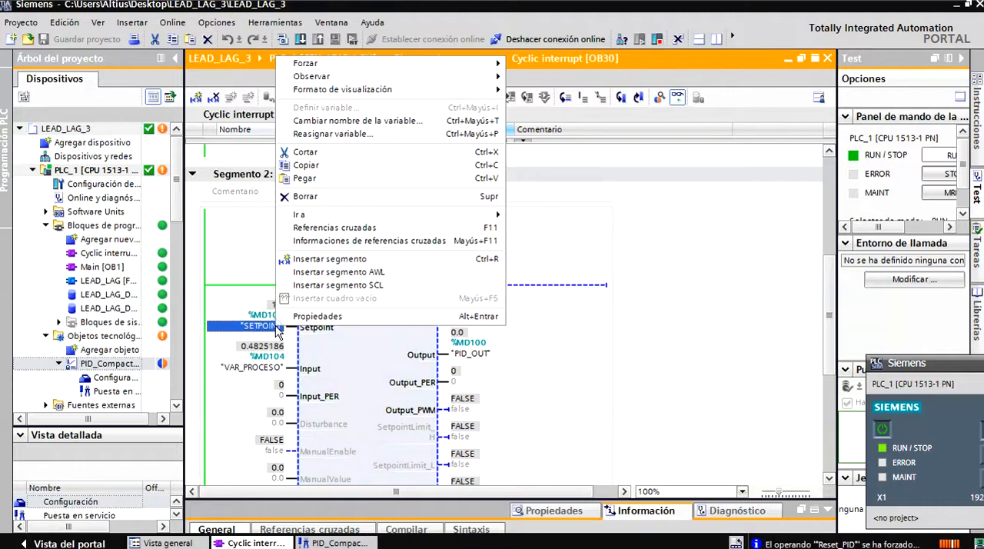
mouse_move(370, 80)
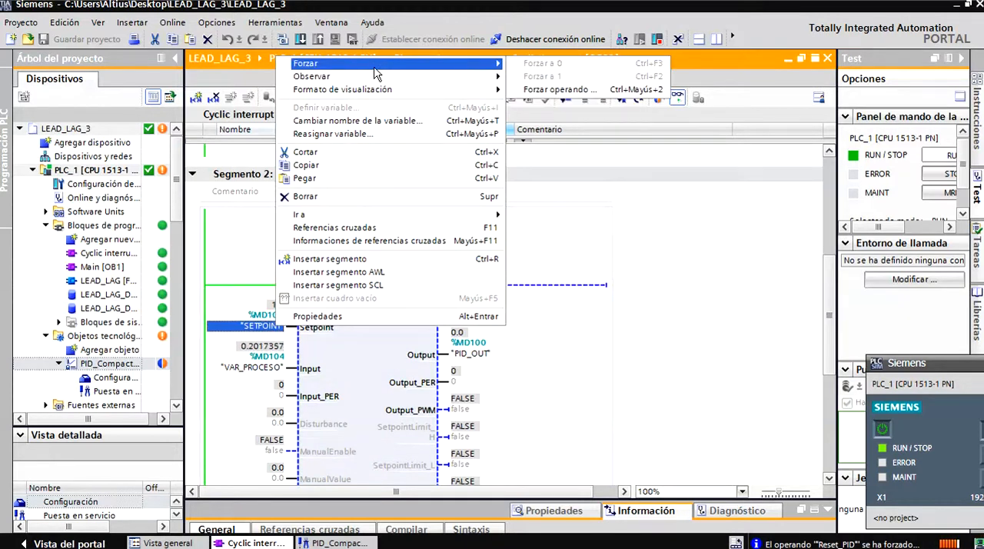
click(538, 89)
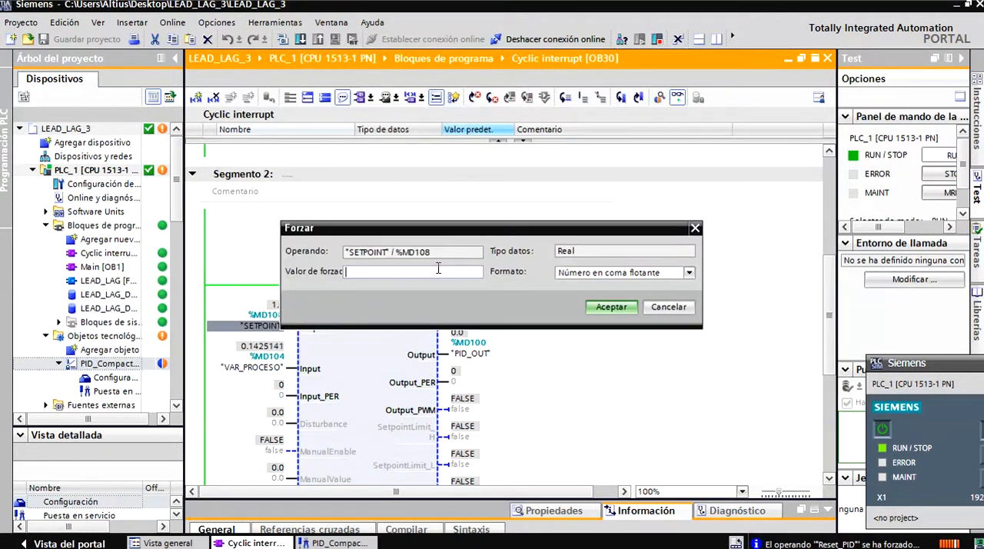
text(0.)
key(Return)
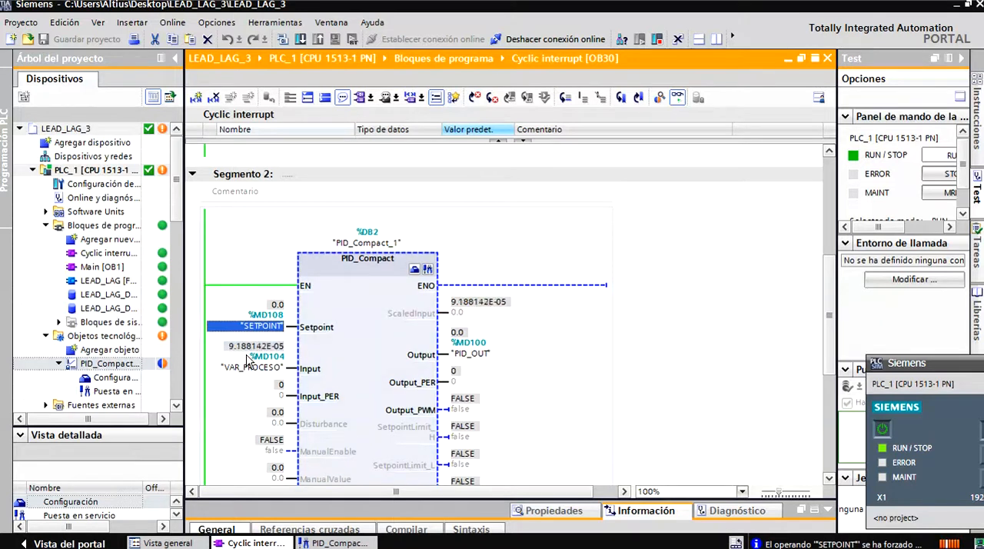
Check VAR_PROCESO at the second LEAD_LAG block, load the program blocks into PLC_1 and turn monitoring of OB30 back on.
drag(826, 308, 830, 246)
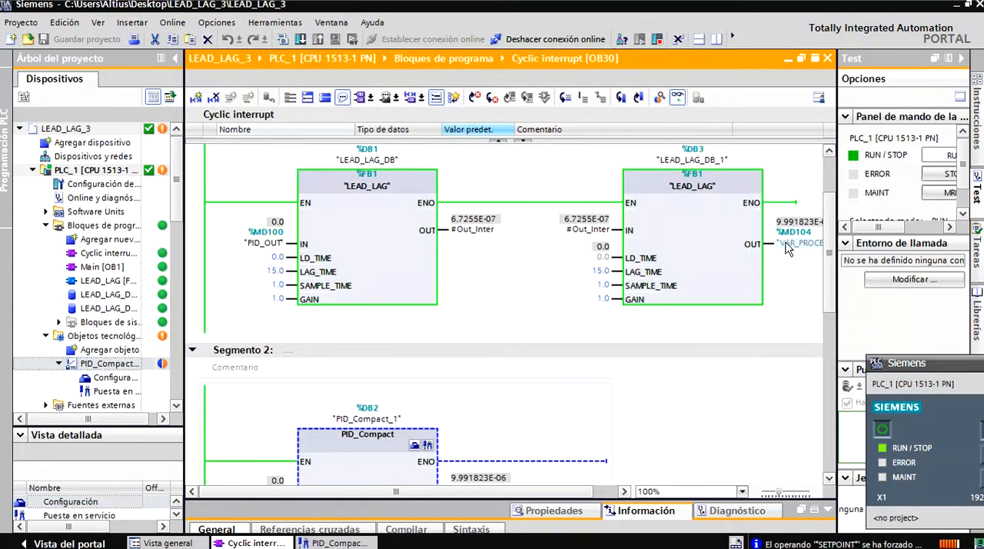
click(586, 493)
click(586, 493)
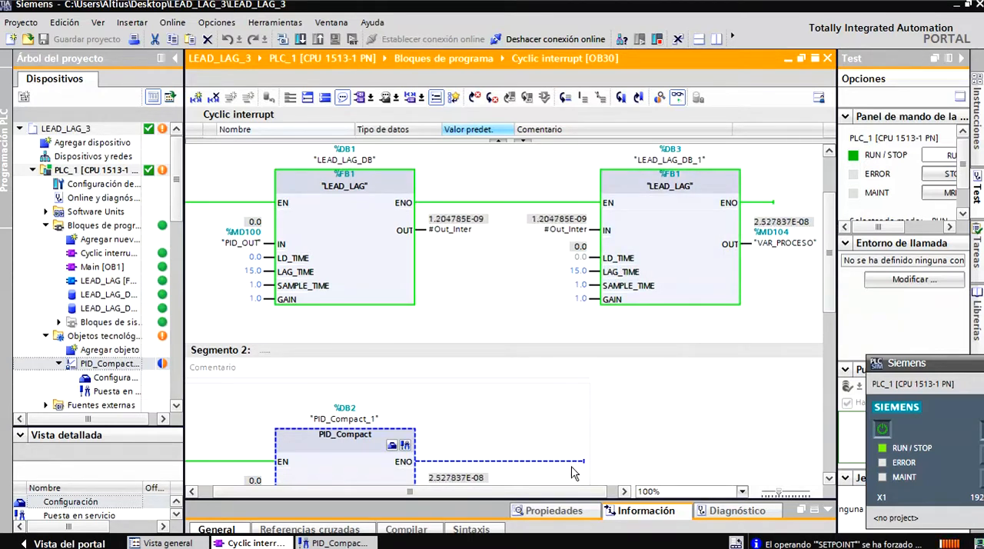
drag(556, 491, 516, 488)
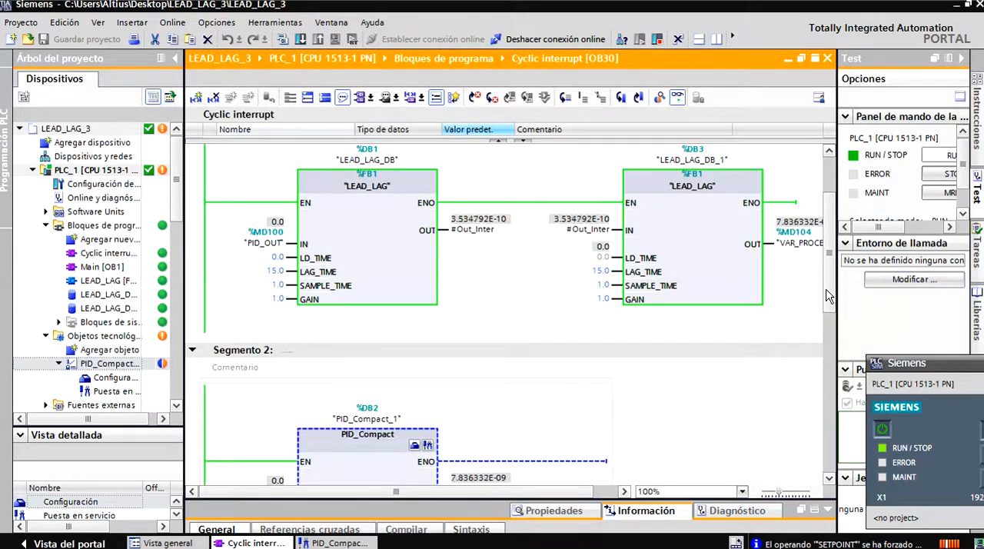
scroll(507, 308, up, 2)
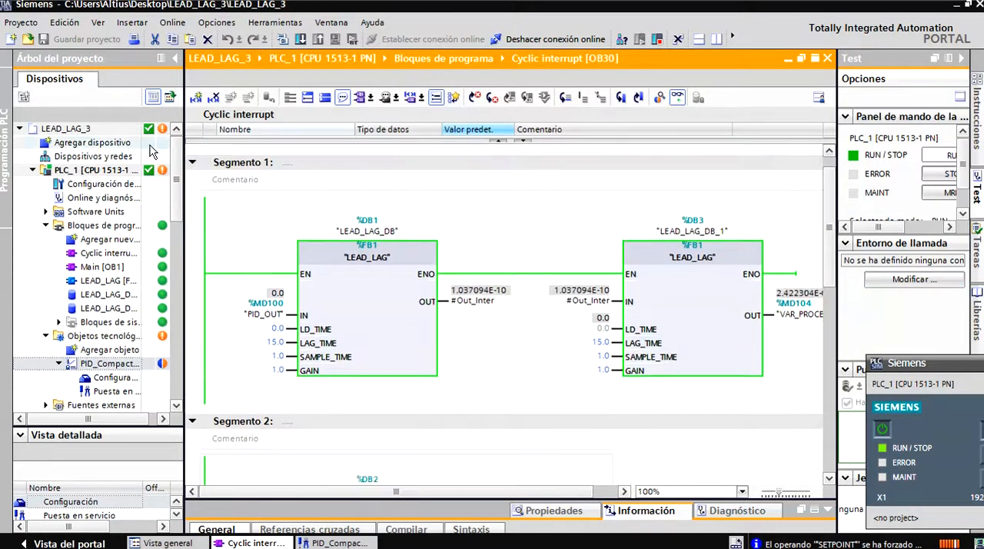
click(105, 226)
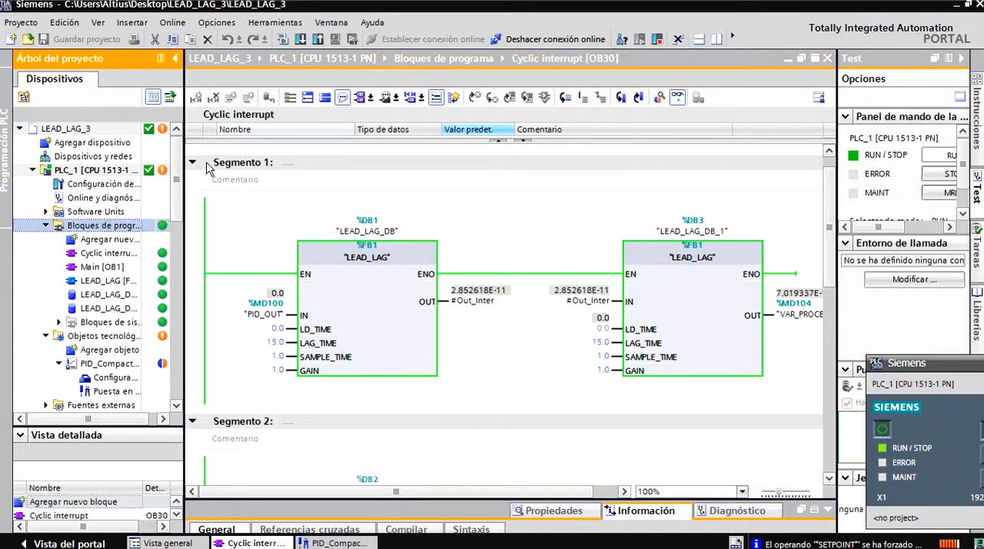
click(300, 40)
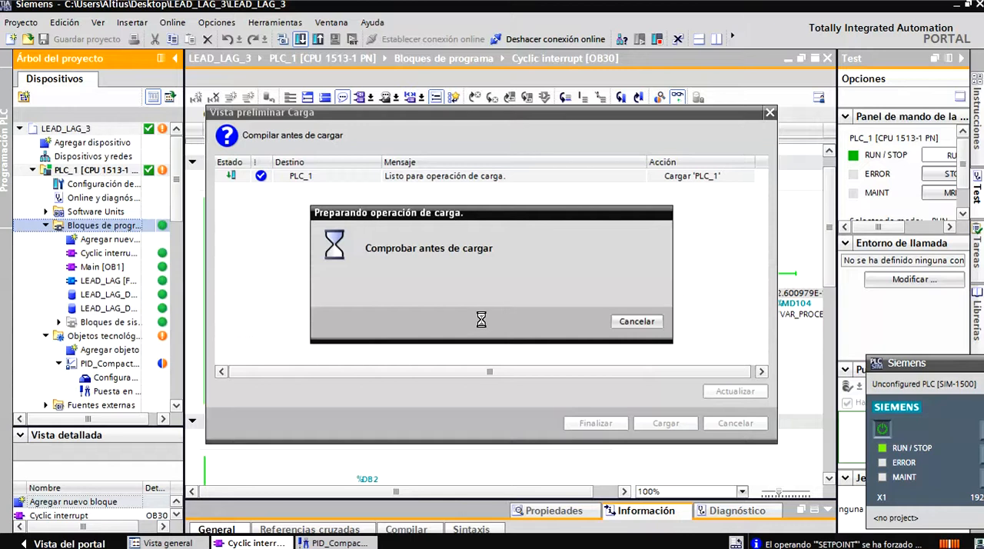
click(665, 423)
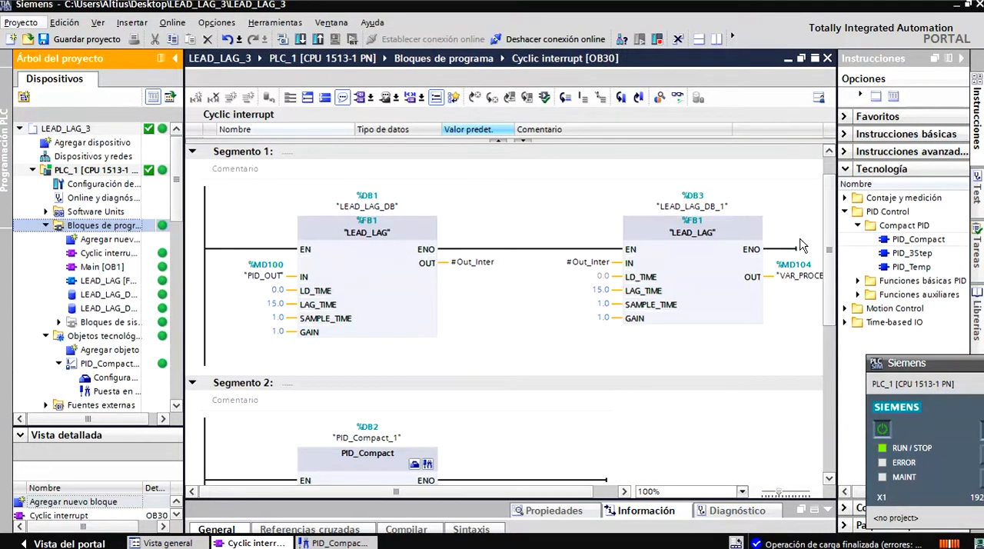
scroll(822, 222, down, 5)
click(677, 97)
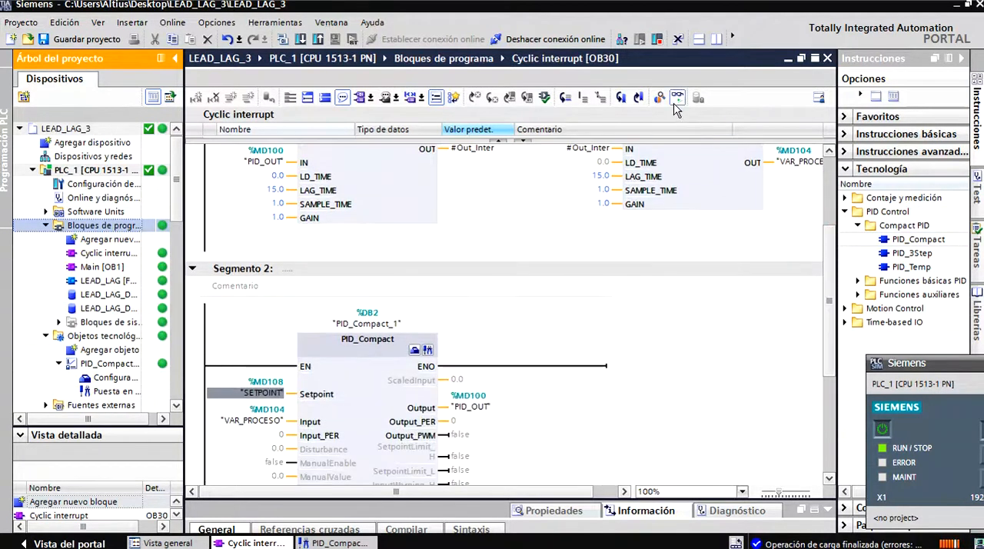
Release the controller reset by forcing Reset_PID (%M120.0) to 0.
scroll(766, 263, down, 2)
scroll(566, 269, down, 3)
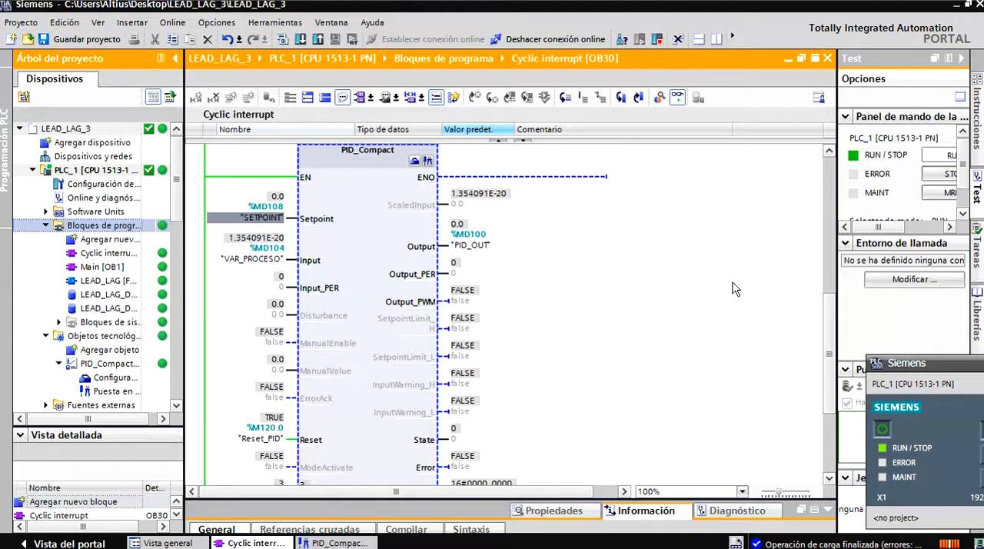
drag(828, 319, 813, 345)
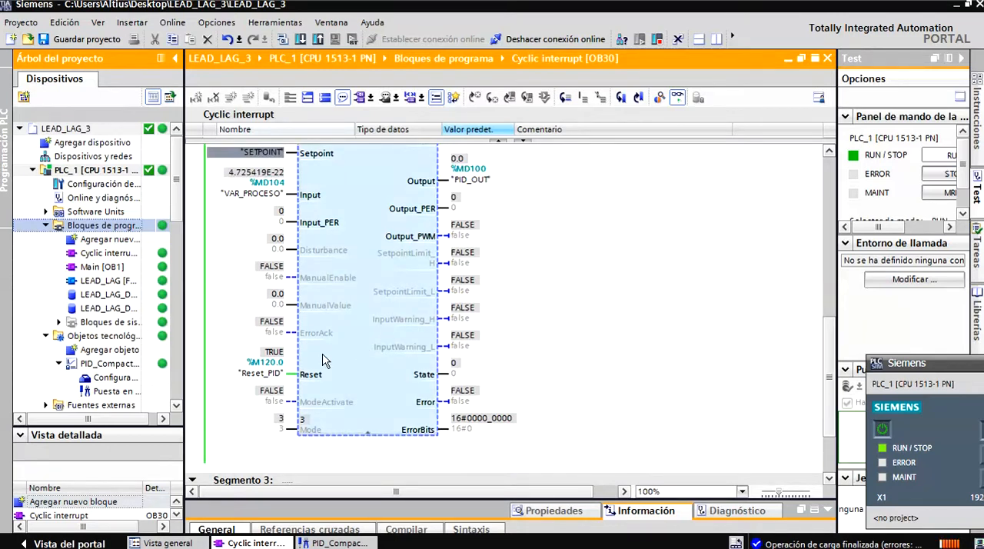
right_click(276, 374)
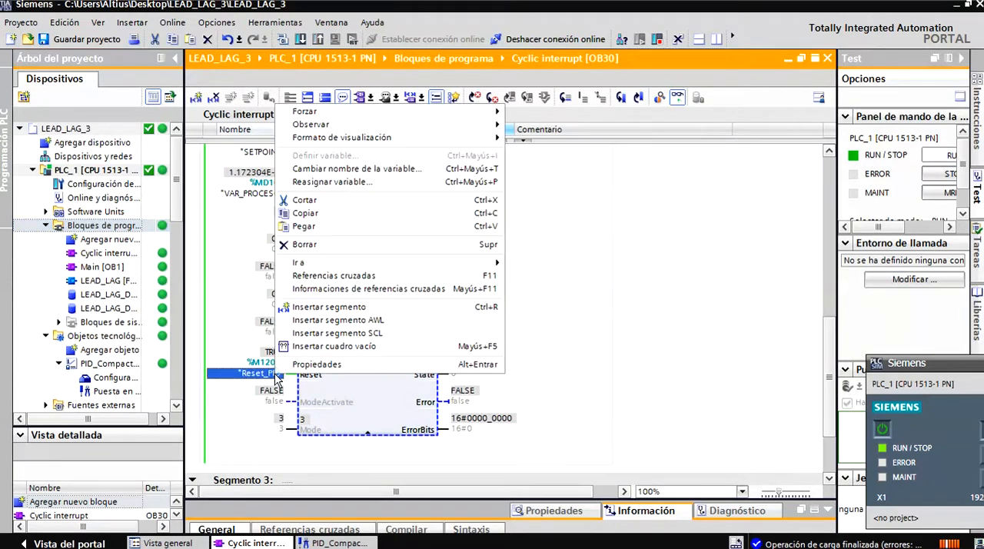
mouse_move(348, 115)
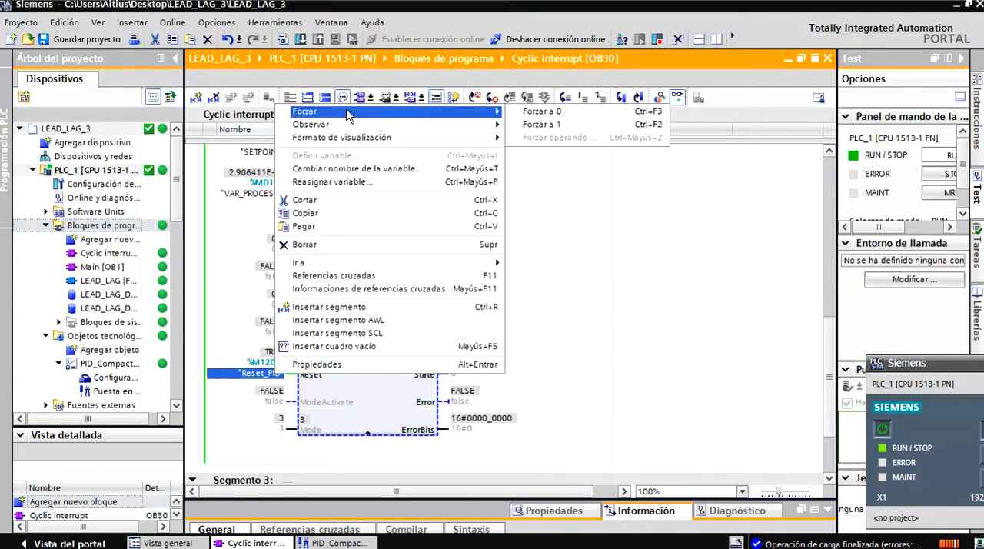
click(527, 115)
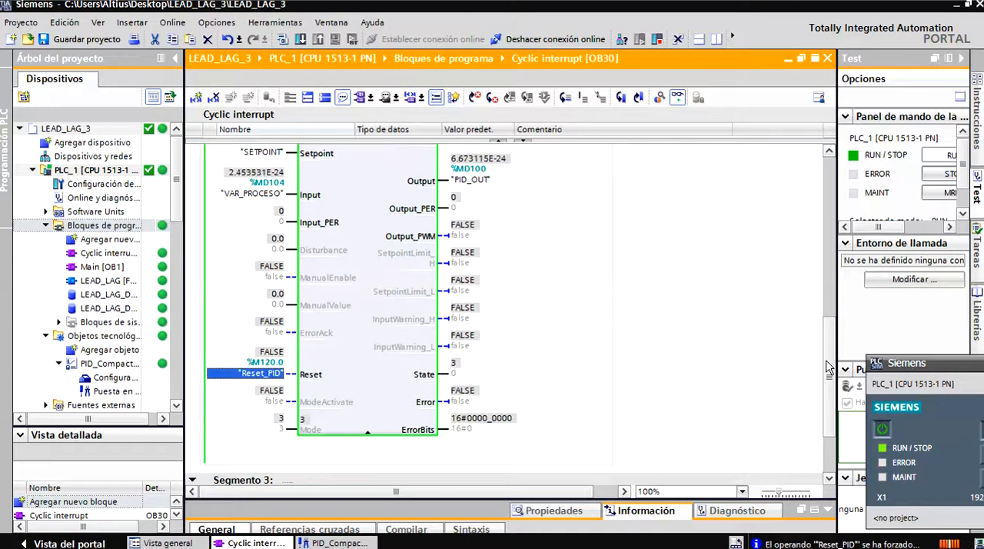
Modify SETPOINT (%MD108) to 1.0 and open the PID_Compact_1 commissioning trend to examine the step response.
scroll(821, 332, up, 3)
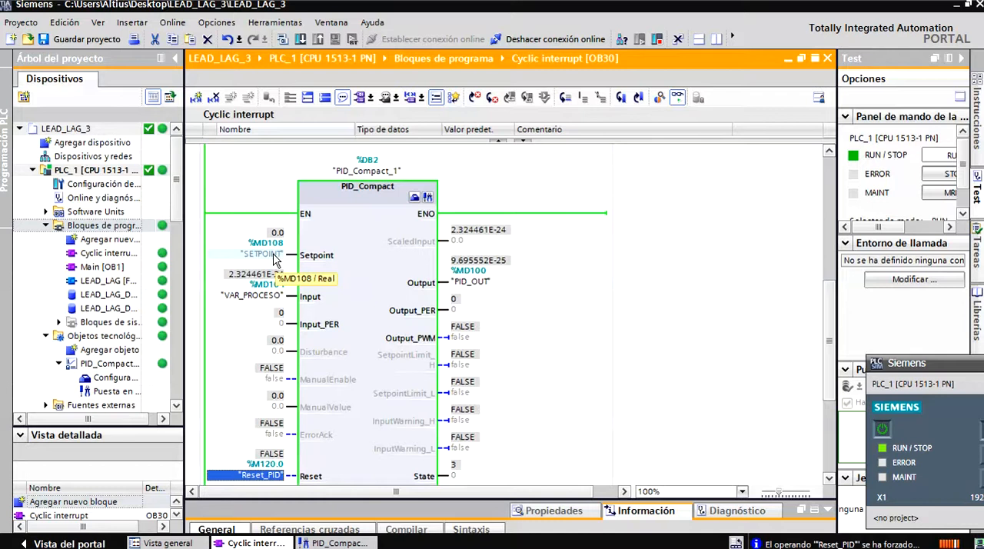
mouse_move(826, 330)
mouse_down()
mouse_move(833, 259)
mouse_move(830, 336)
mouse_up()
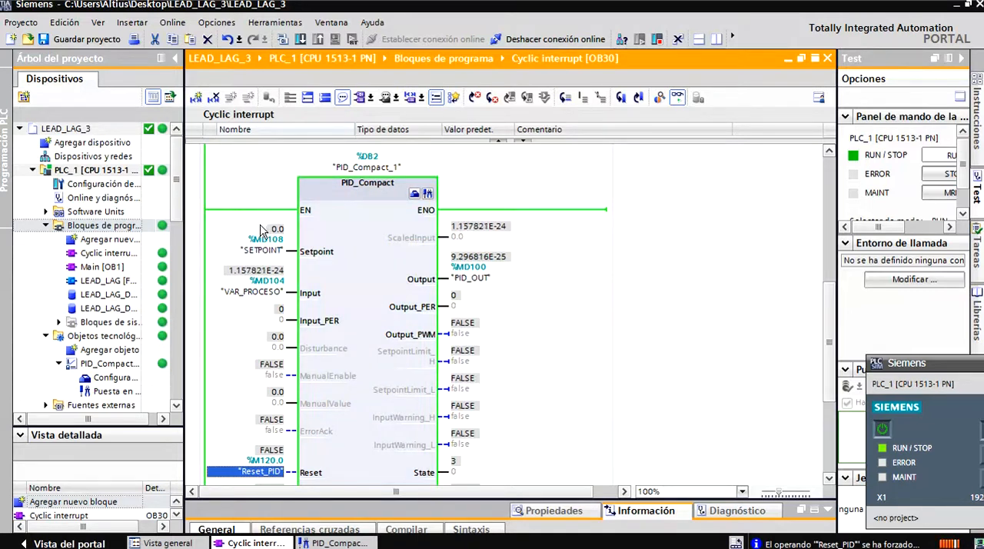
click(263, 251)
right_click(264, 252)
mouse_move(284, 255)
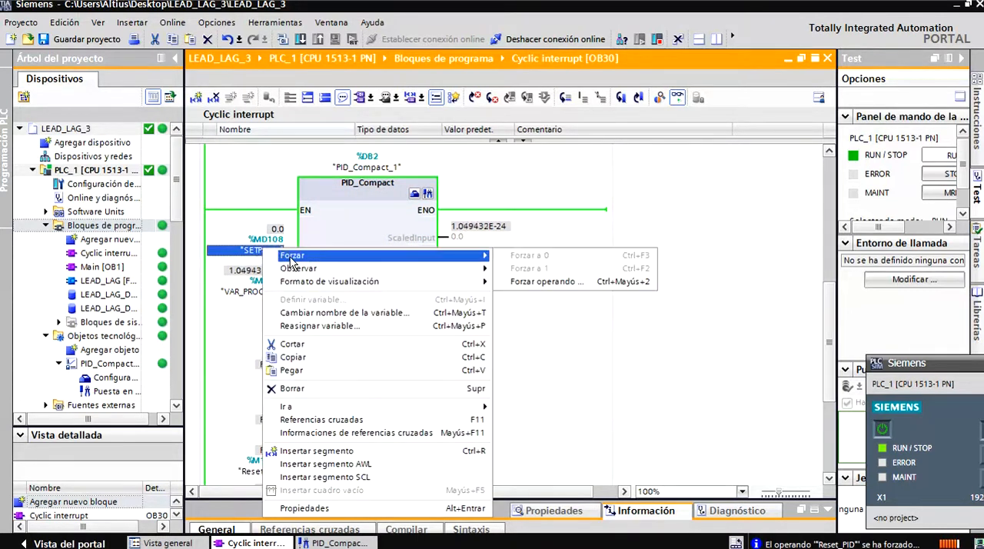
click(510, 283)
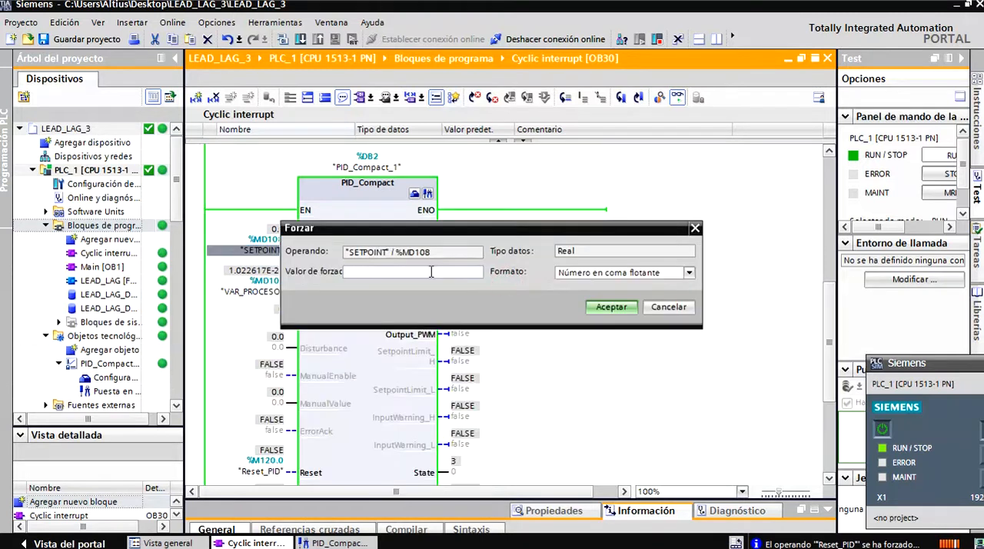
text(1)
click(609, 307)
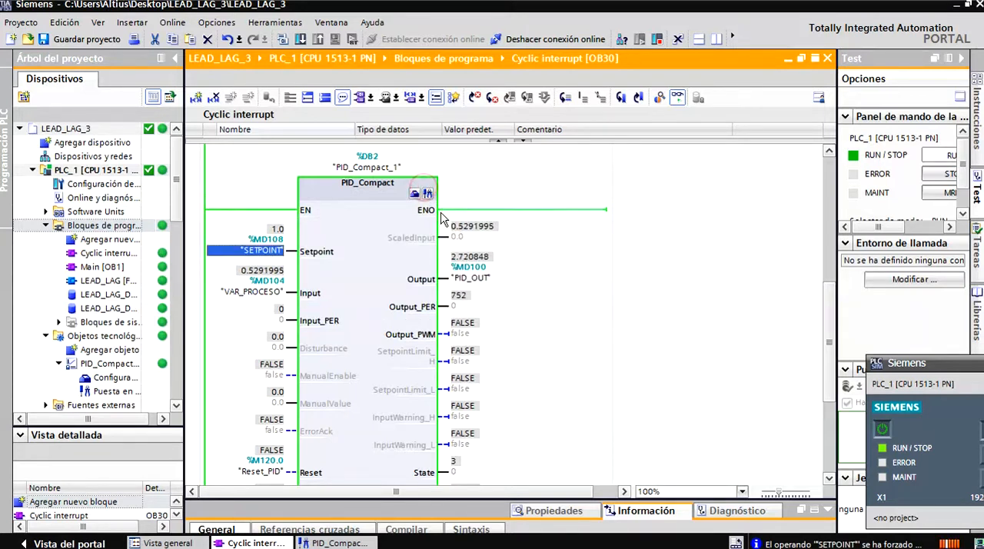
click(428, 193)
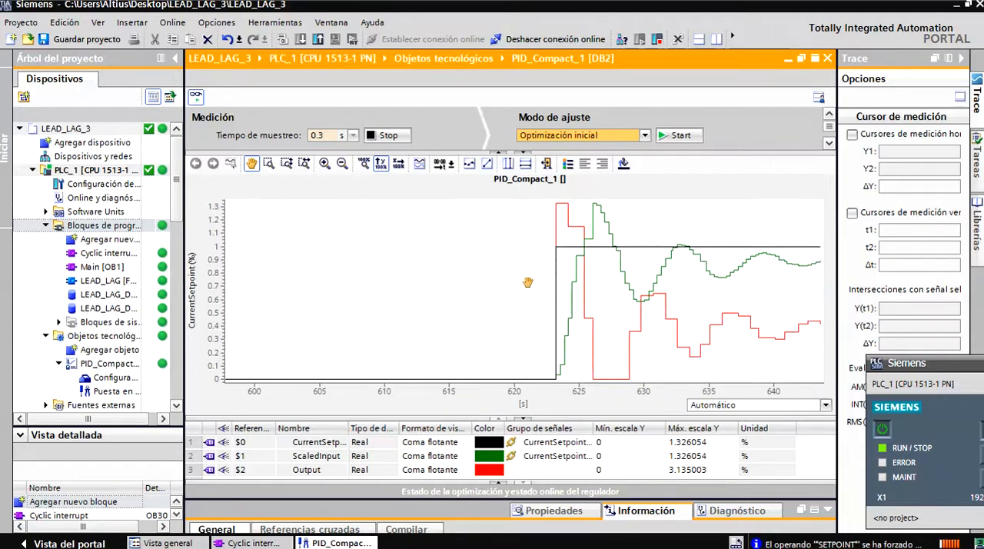
Switch to the unit-step response slide to review overshoot, rise time and settling time, and return to the PID_Compact_1 trend in TIA Portal.
key(alt+Tab)
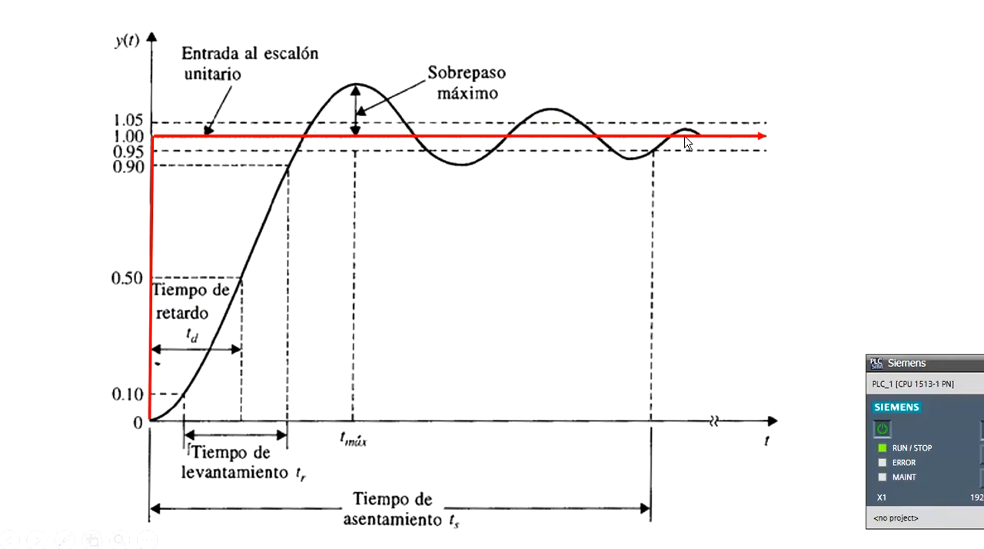
key(alt+Tab)
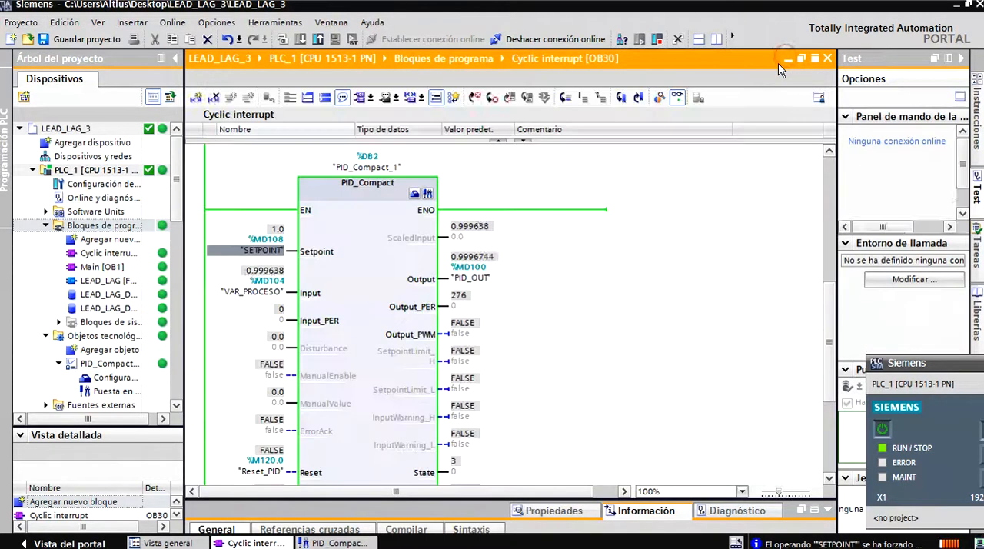
Return to the PID_Compact block in OB30, open its help page and examine the PID_Compact V2 block diagram.
click(786, 61)
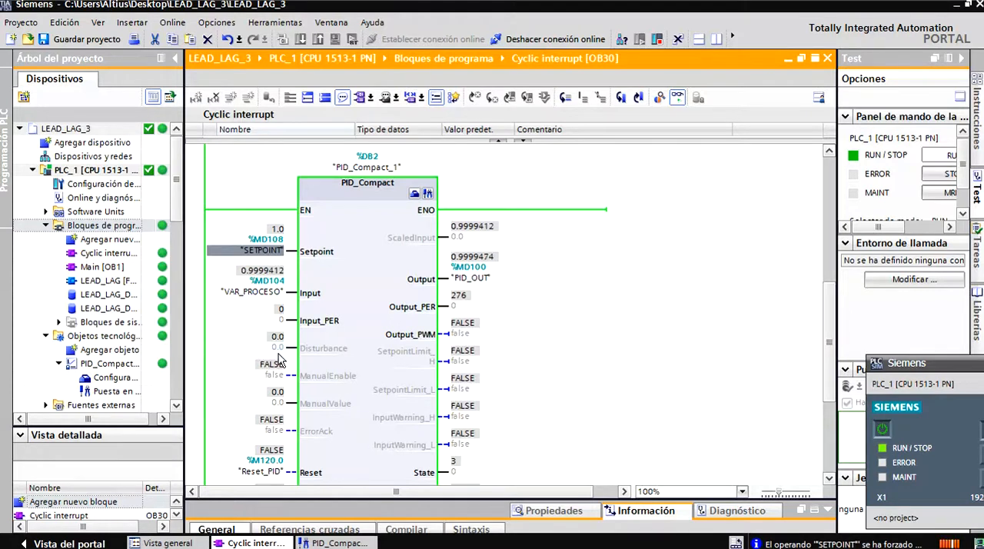
click(358, 312)
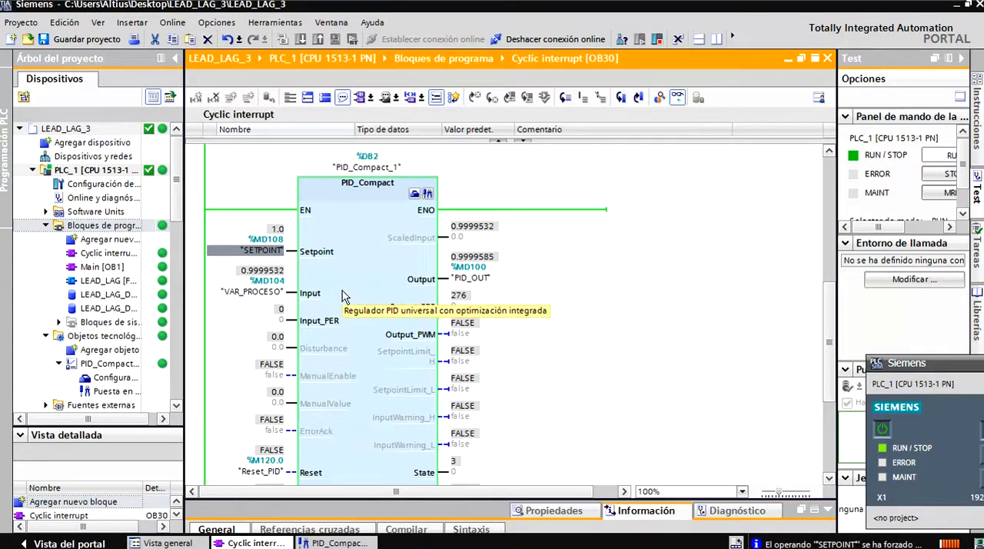
key(F1)
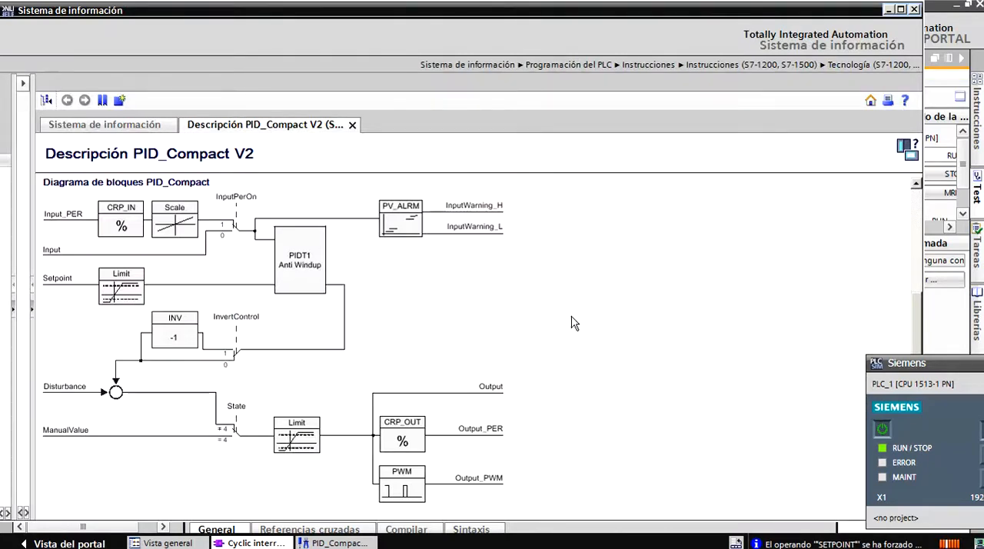
mouse_move(920, 342)
mouse_down()
mouse_move(907, 215)
mouse_move(903, 337)
mouse_up()
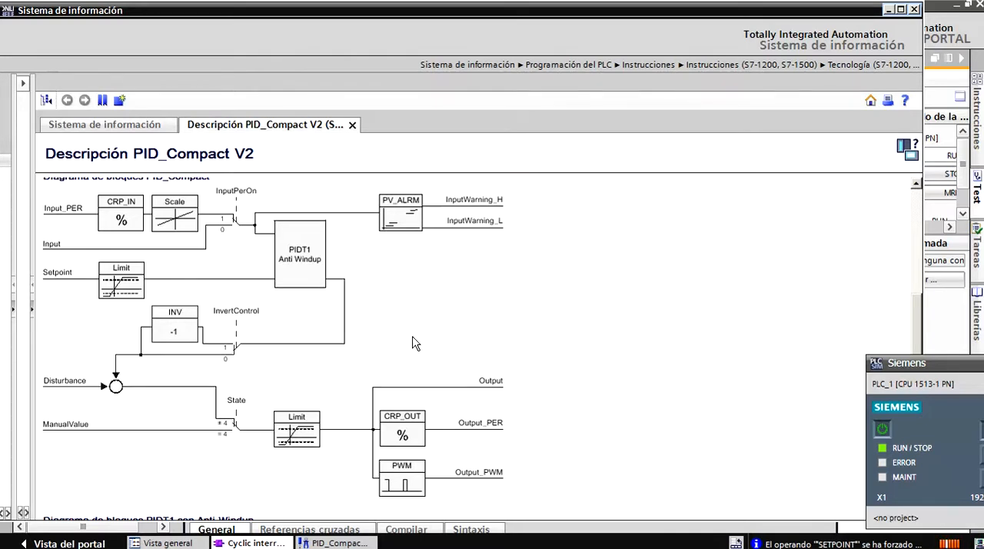
Put the information system window away, give the side pane more width and turn off online monitoring of Cyclic interrupt [OB30].
click(887, 11)
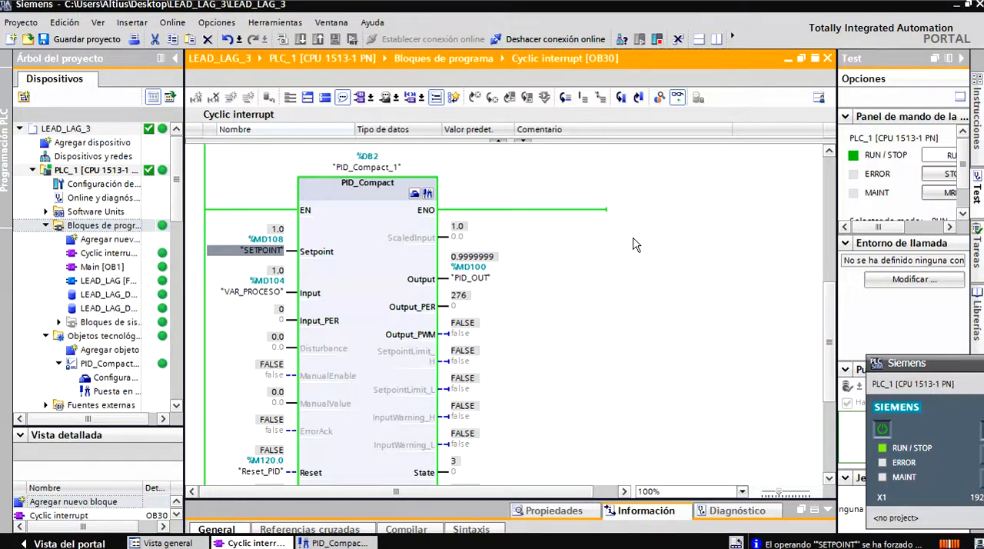
drag(836, 236, 735, 235)
click(678, 97)
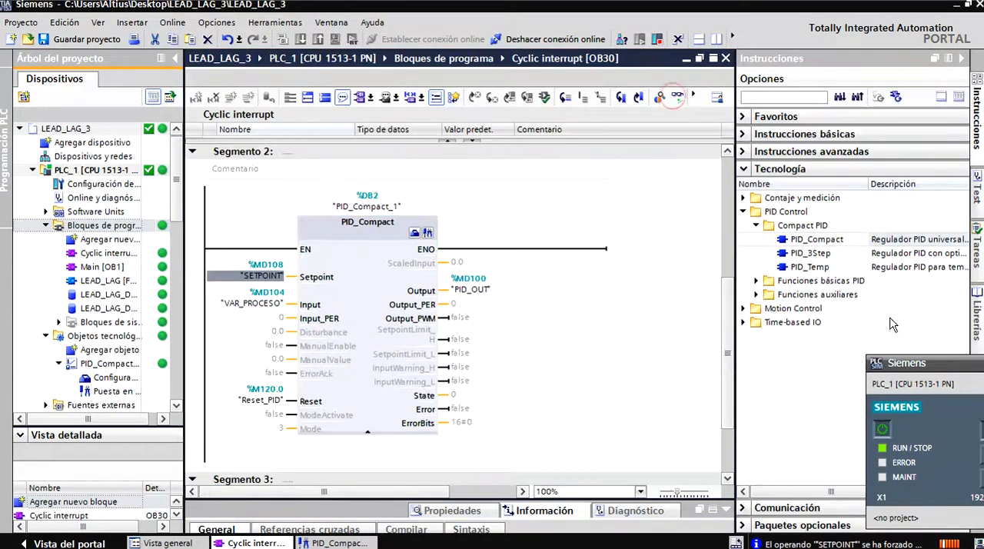
Move the PLC simulator window clear of the instructions list and examine the Compact PID and Funciones básicas PID instructions under PID Control.
drag(917, 367, 160, 373)
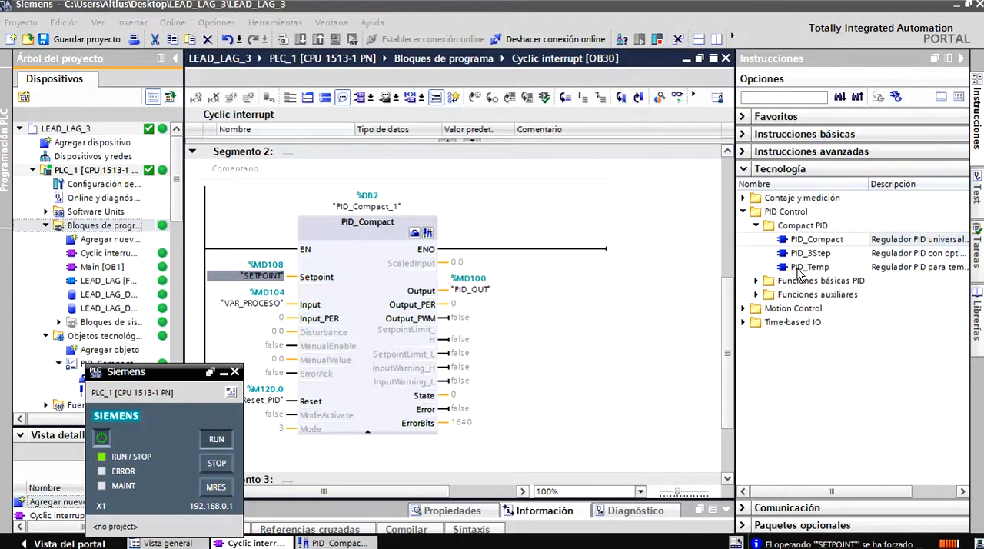
drag(736, 312, 675, 311)
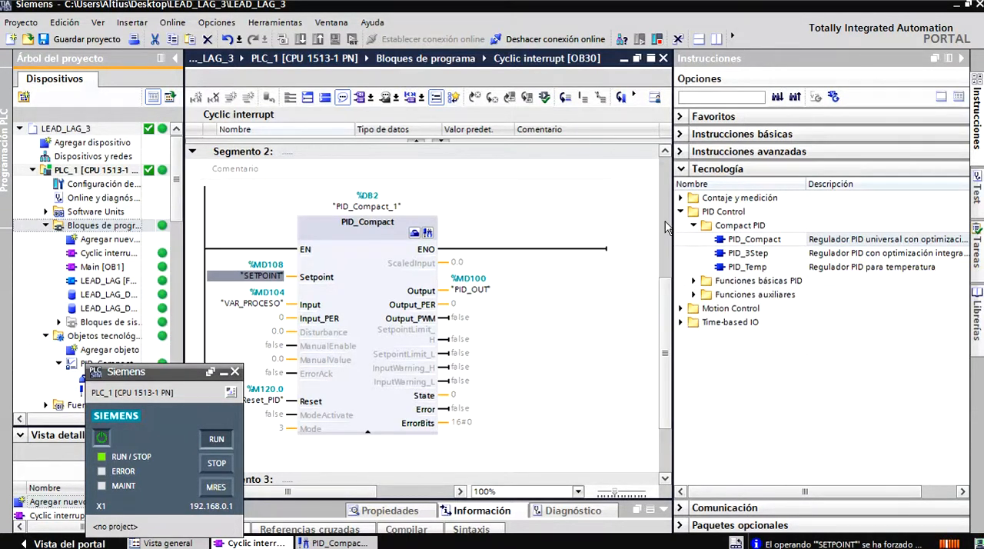
click(695, 281)
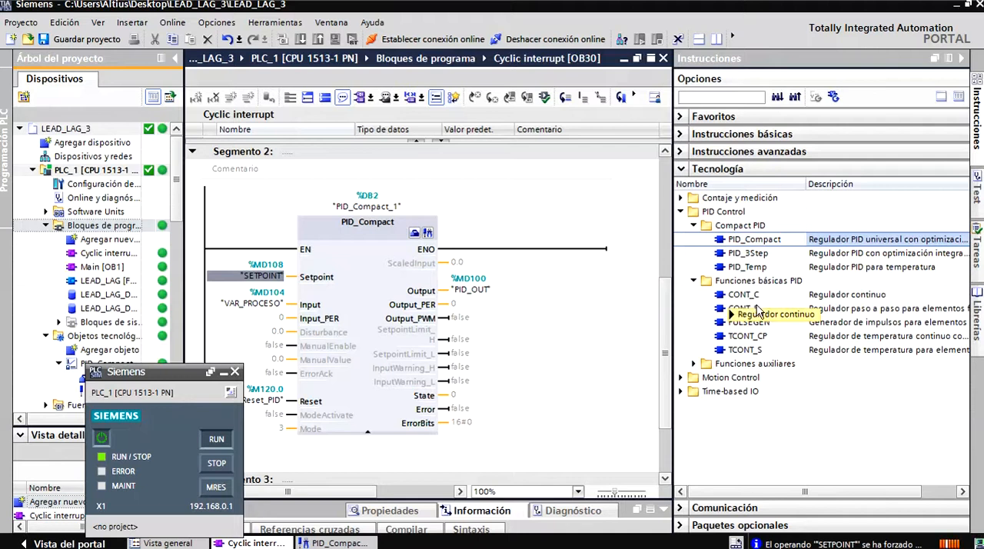
click(691, 281)
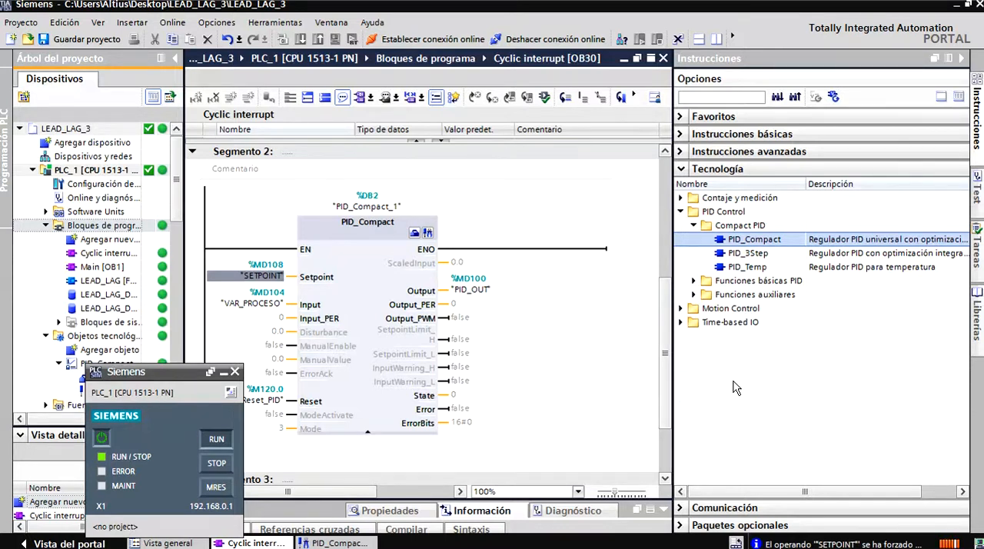
Give the OB30 editor more width and review the two LEAD_LAG calls and the PID_Compact call in Segmento 2.
drag(672, 255, 786, 254)
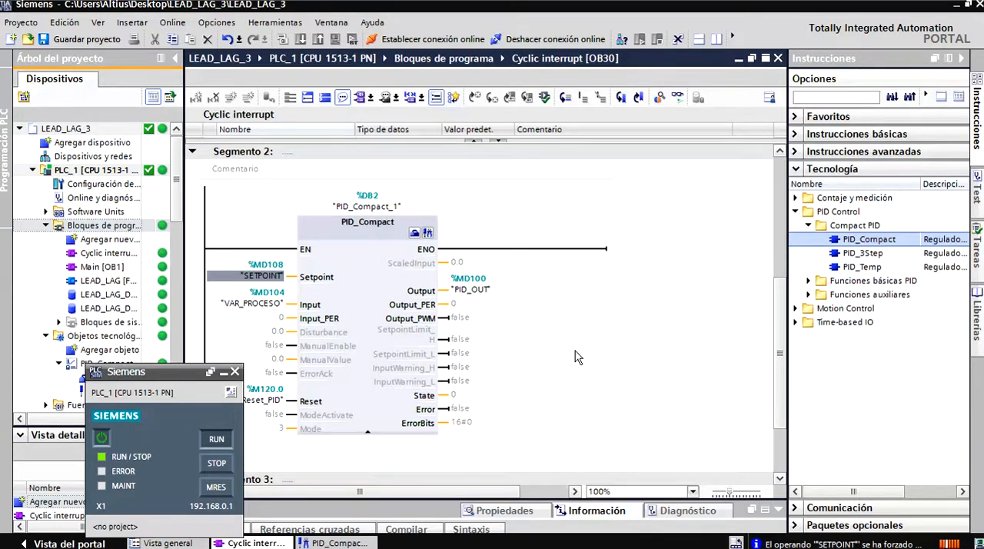
drag(778, 309, 785, 214)
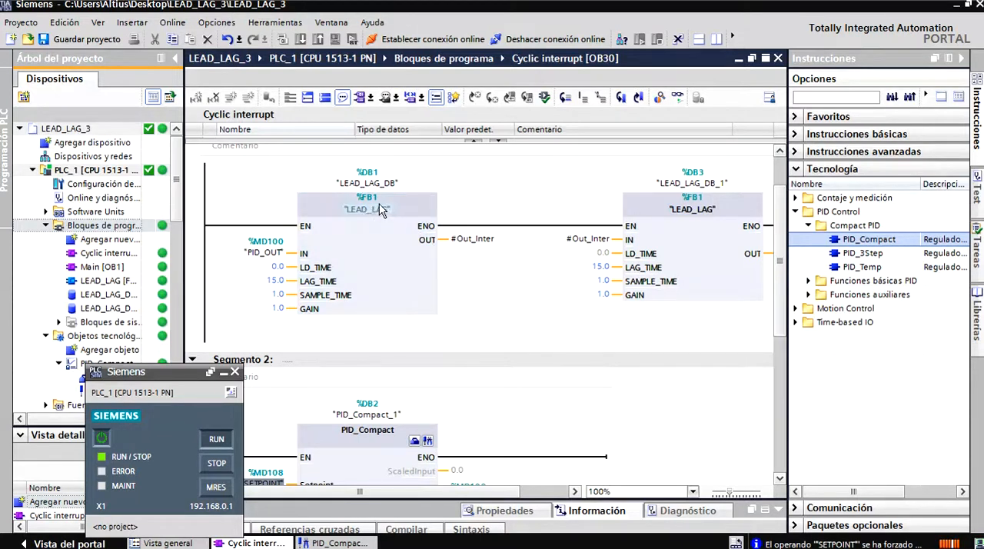
scroll(674, 285, down, 3)
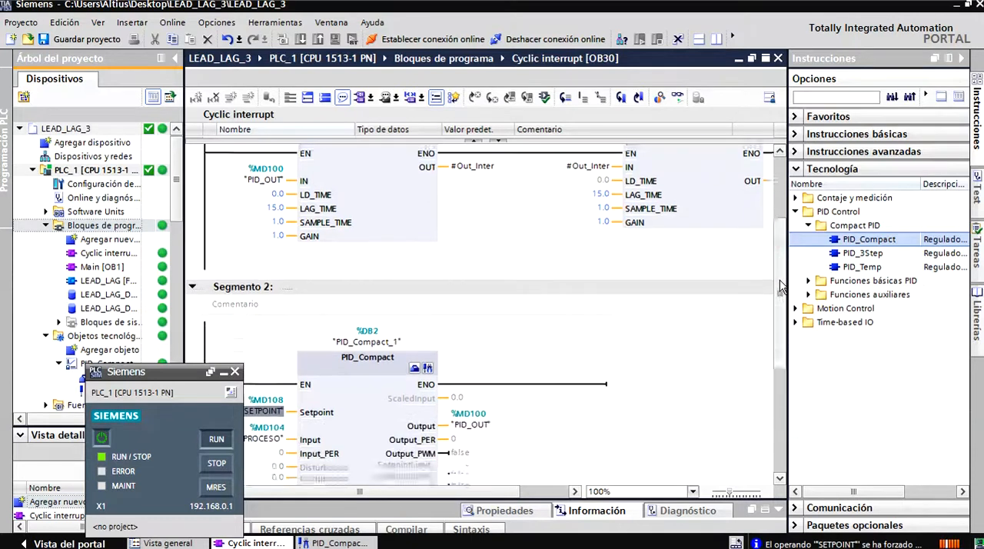
scroll(775, 308, down, 2)
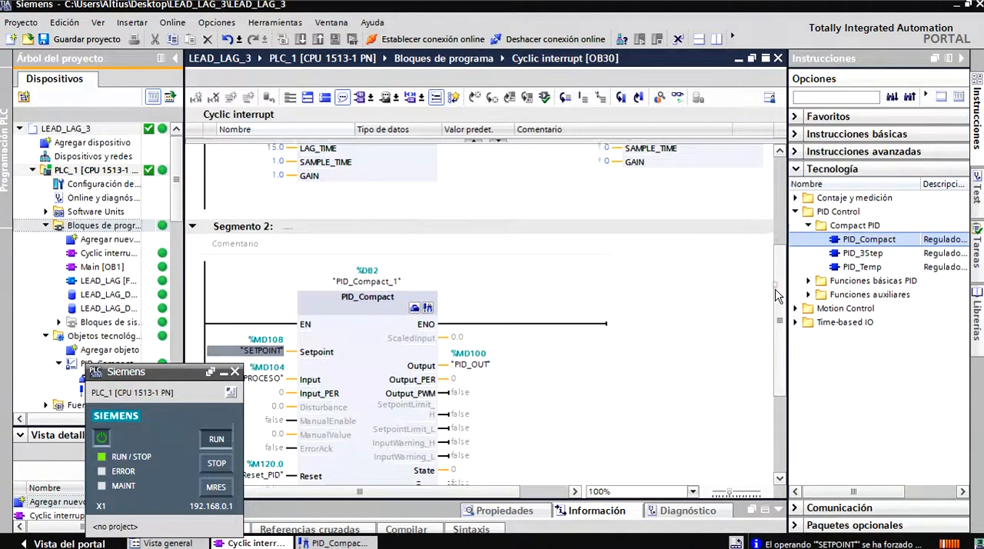
scroll(775, 317, up, 4)
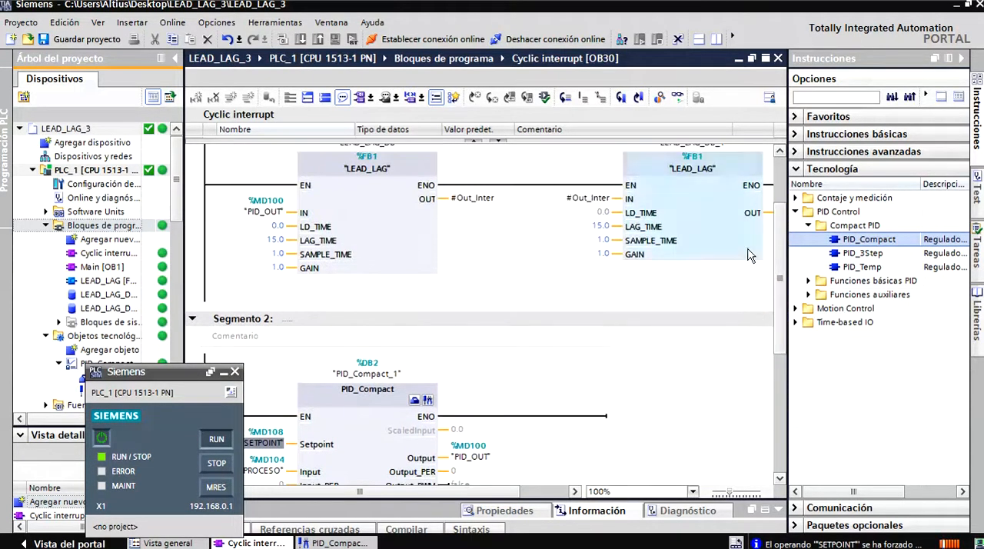